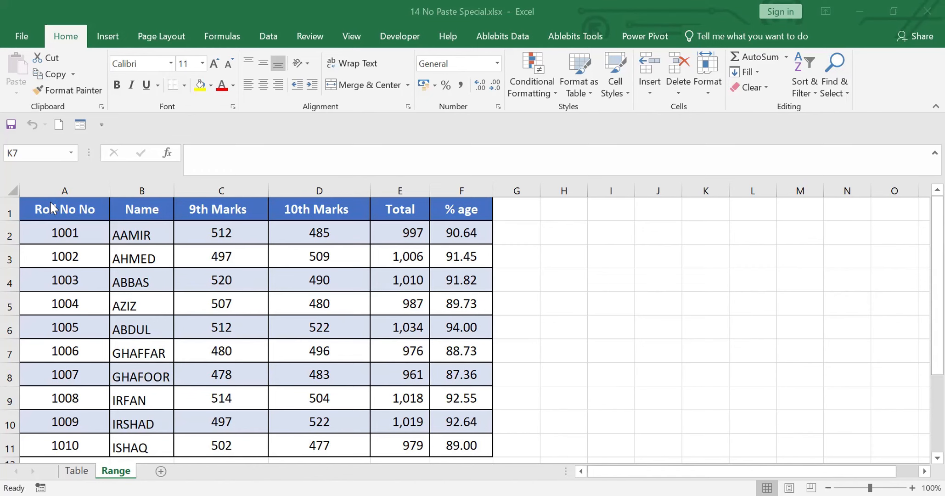
Copy the marks range A1:F11 on the Range sheet, look over its available paste options and cancel the copy
{"action": "left_click_drag", "start_coordinate": [79, 204], "coordinate": [479, 446]}
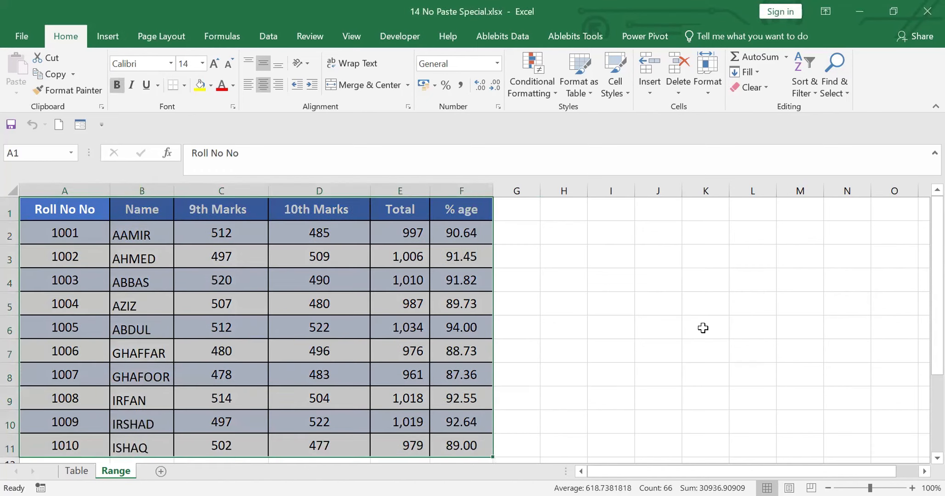
{"action": "key", "text": "ctrl+c"}
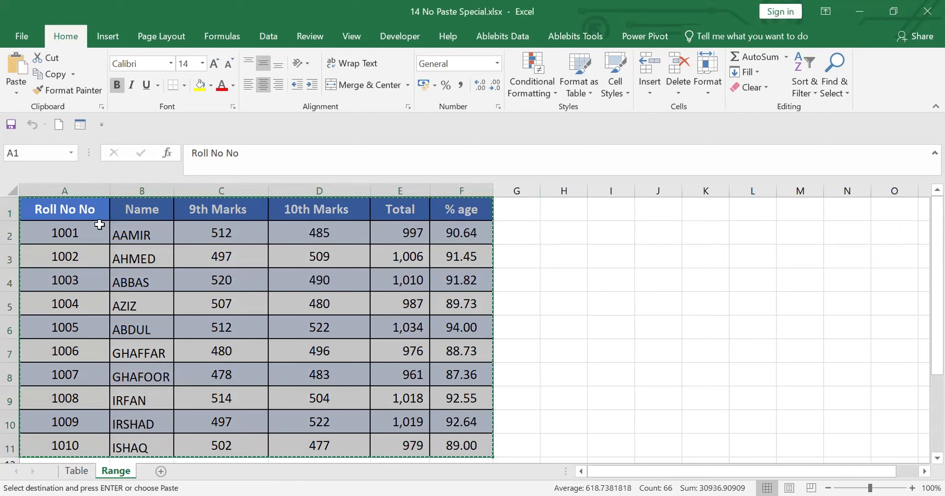
{"action": "left_click", "coordinate": [16, 94]}
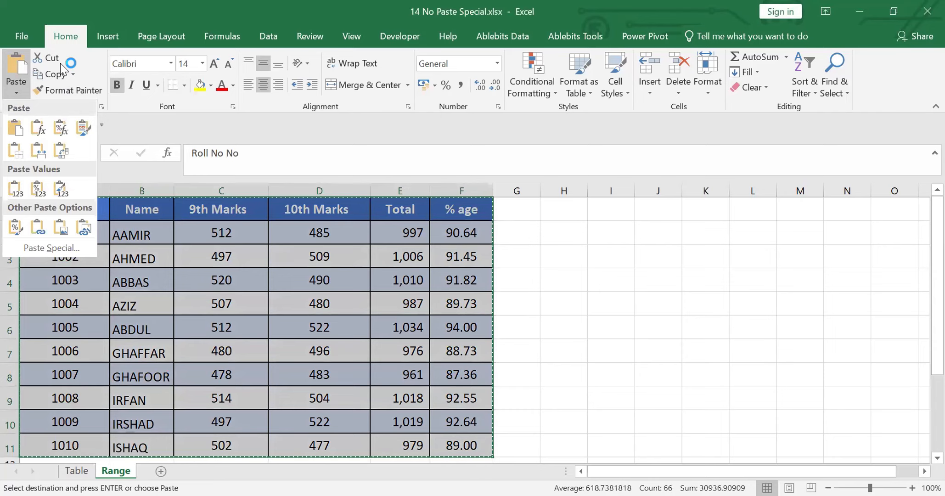
{"action": "key", "text": "Escape"}
{"action": "key", "text": "Escape"}
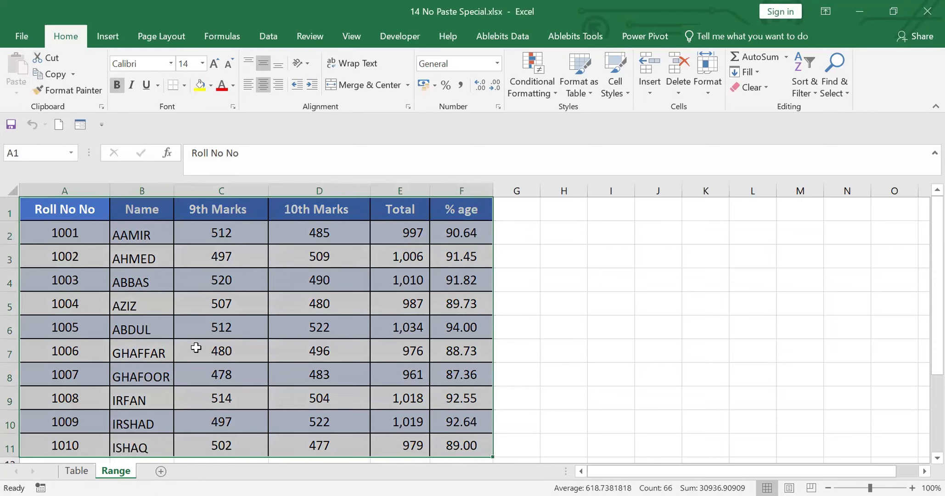
Copy the blue table A1:F11 on the Table sheet and look over the paste options offered for it
{"action": "left_click", "coordinate": [77, 470]}
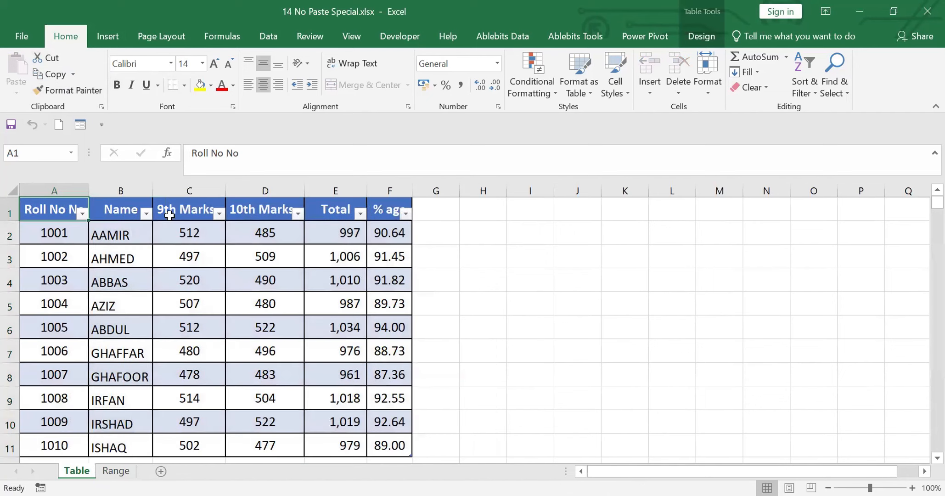
{"action": "left_click_drag", "start_coordinate": [54, 210], "coordinate": [390, 444]}
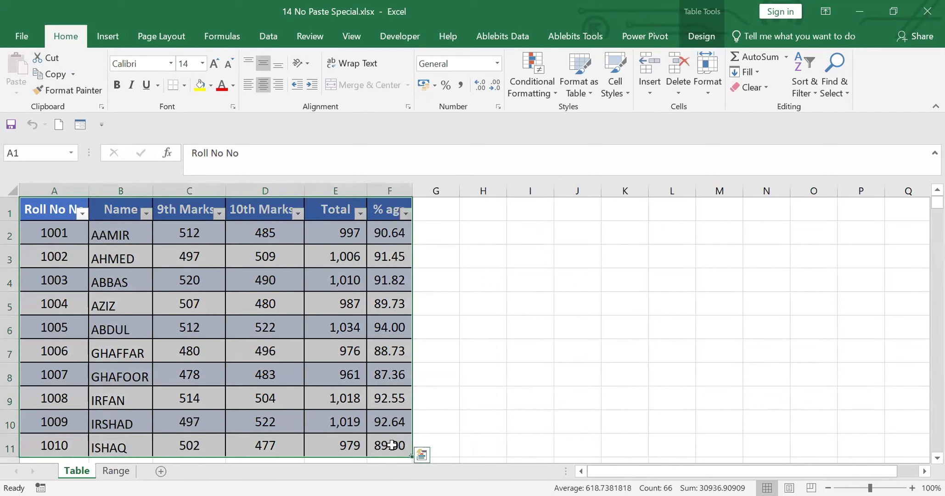
{"action": "key", "text": "ctrl+c"}
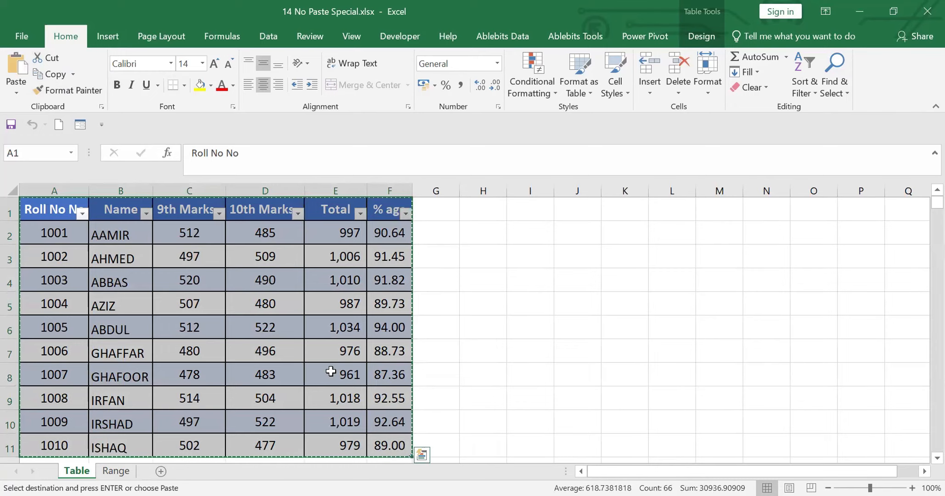
{"action": "left_click", "coordinate": [16, 93]}
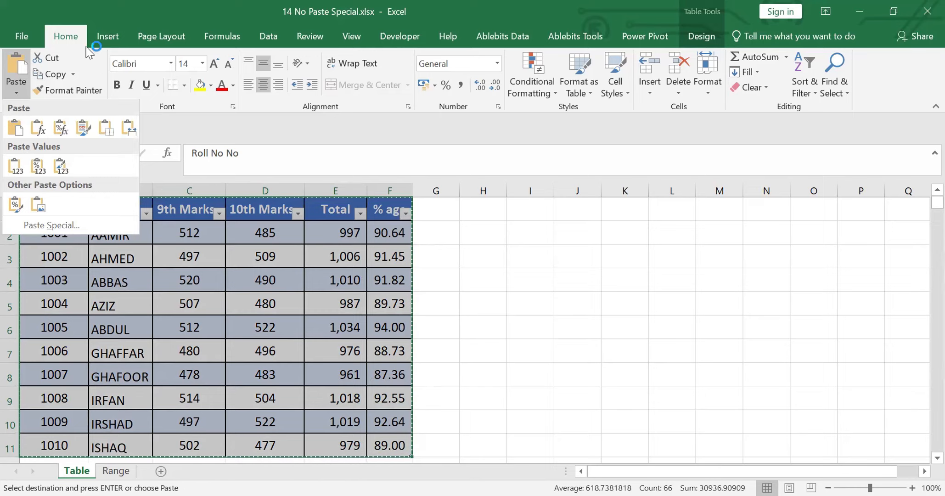
Paste the copied table at I1 with the standard Paste option and check the pasted % age and Total formulas in row 2
{"action": "left_click", "coordinate": [531, 213]}
{"action": "left_click", "coordinate": [530, 212]}
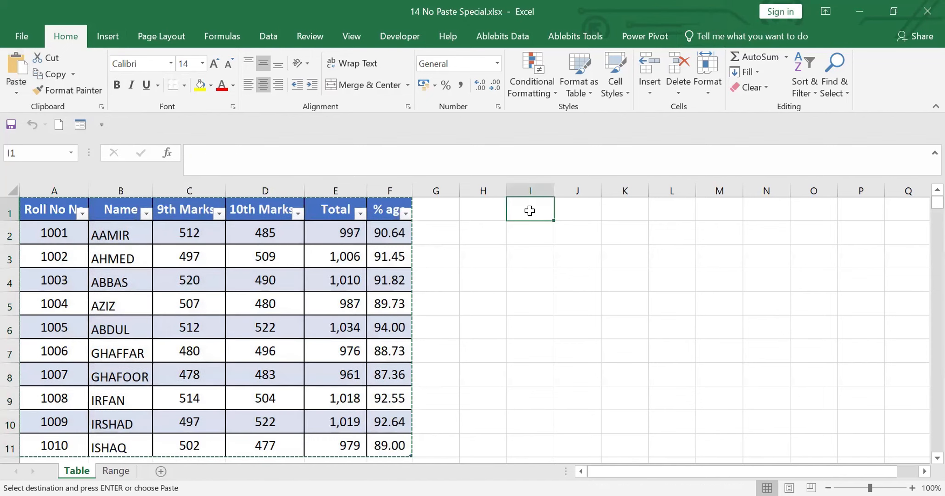
{"action": "left_click", "coordinate": [18, 91]}
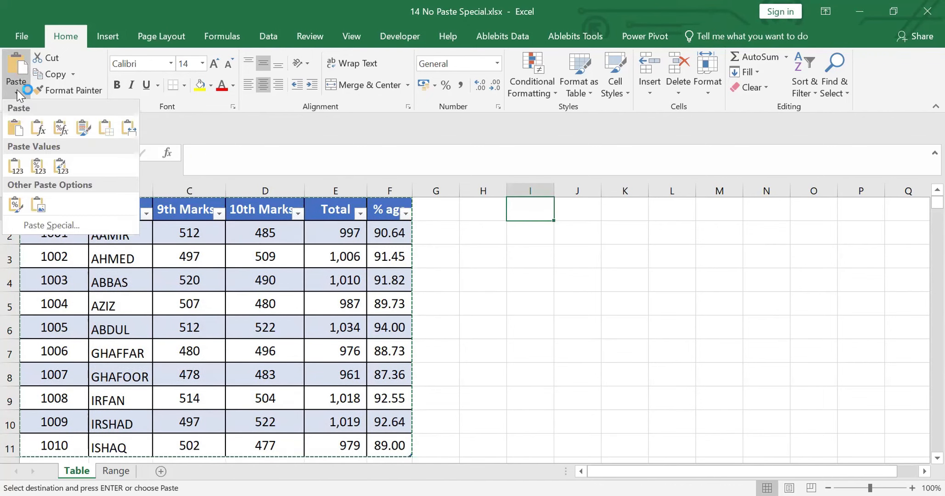
{"action": "left_click", "coordinate": [16, 133]}
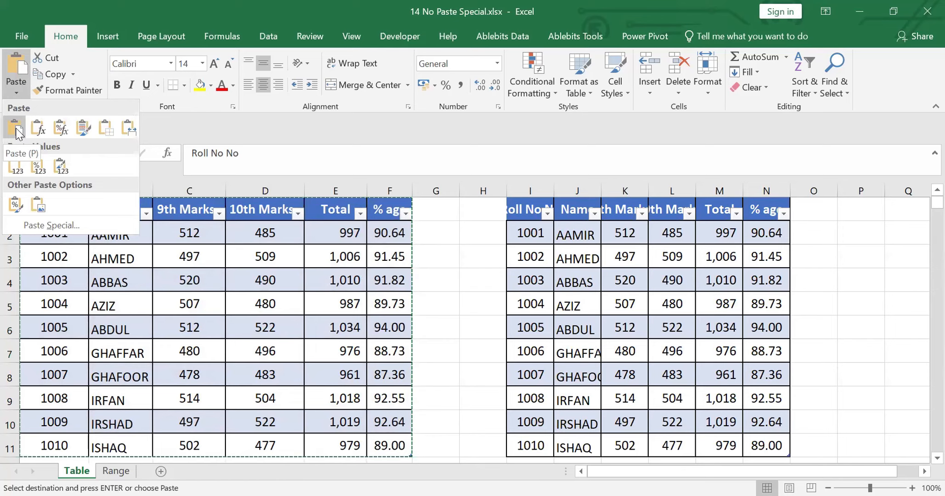
{"action": "left_click", "coordinate": [19, 131]}
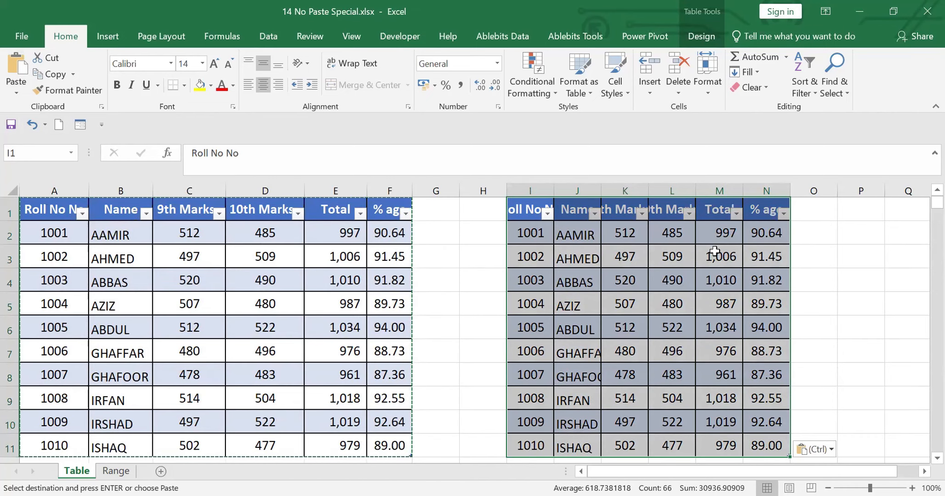
{"action": "left_click", "coordinate": [764, 235]}
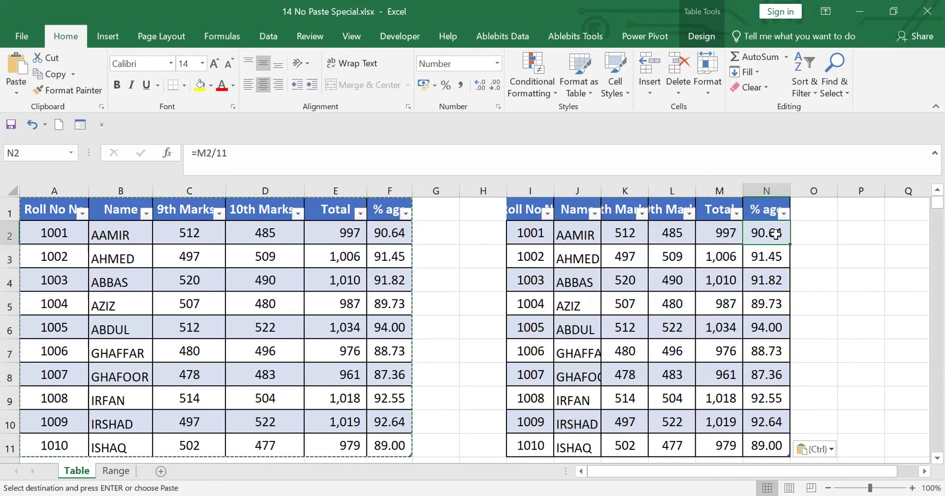
{"action": "left_click", "coordinate": [729, 234]}
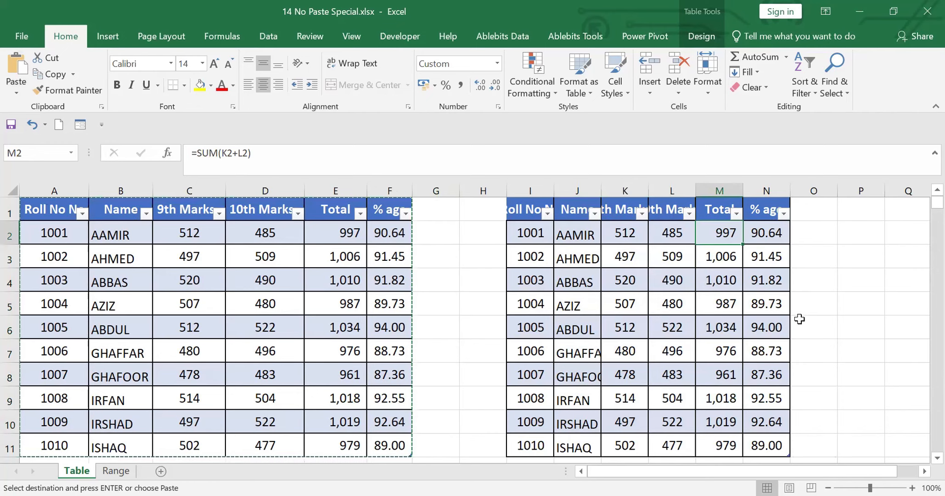
Copy the orange table A15:F25 and paste it at I15 with the Formulas option
{"action": "scroll", "coordinate": [801, 319], "scroll_direction": "down", "scroll_amount": 3}
{"action": "scroll", "coordinate": [923, 457], "scroll_direction": "down", "scroll_amount": 2}
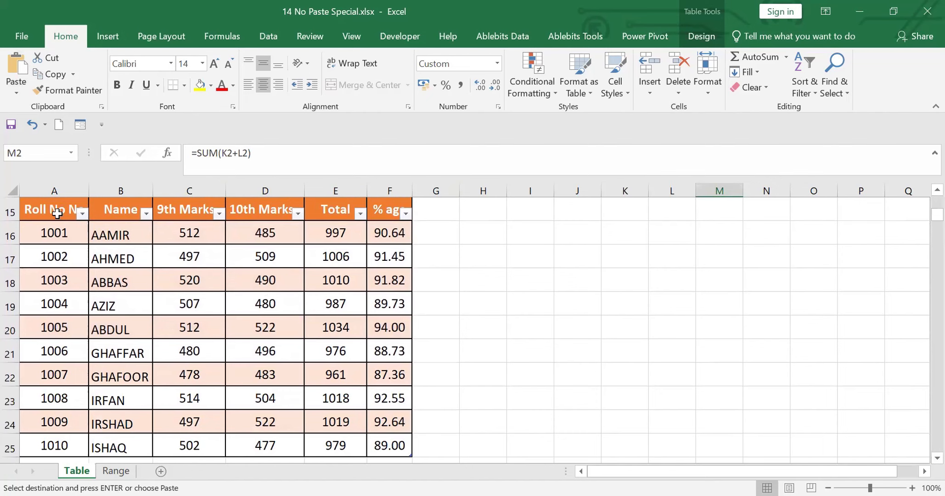
{"action": "left_click", "coordinate": [56, 210]}
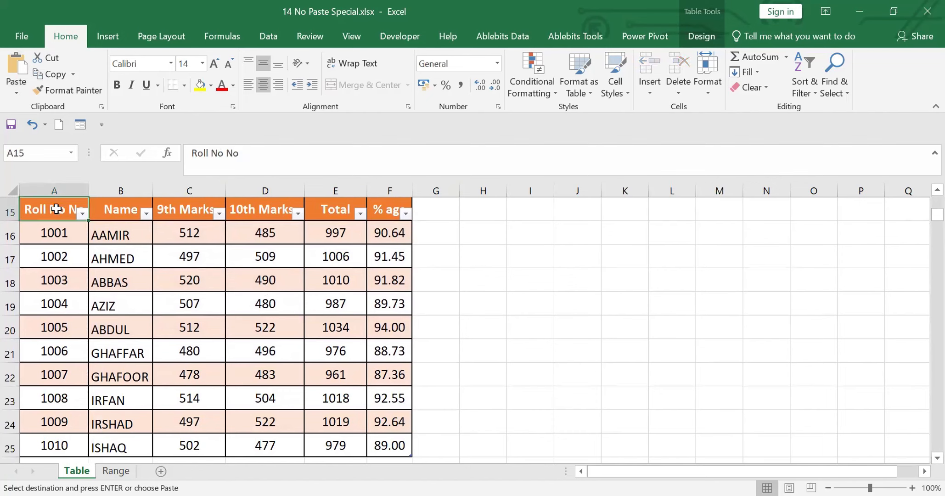
{"action": "key", "text": "ctrl+a"}
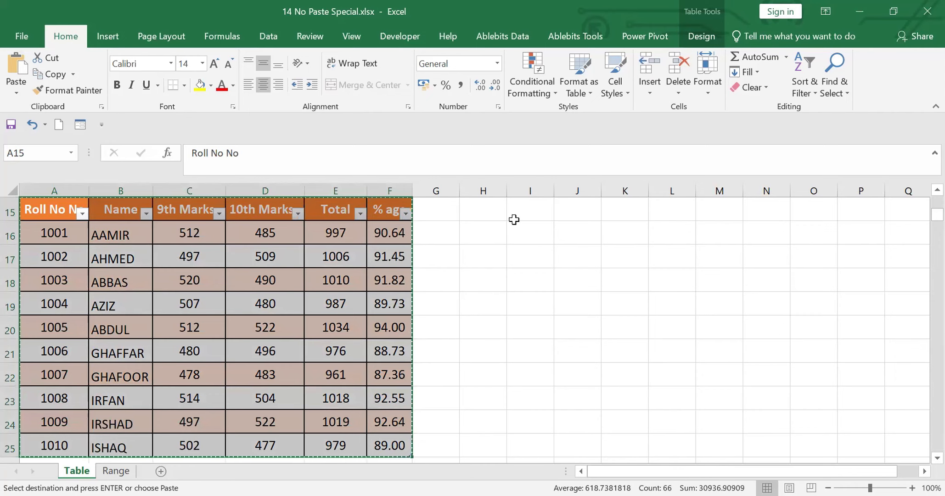
{"action": "left_click", "coordinate": [528, 209]}
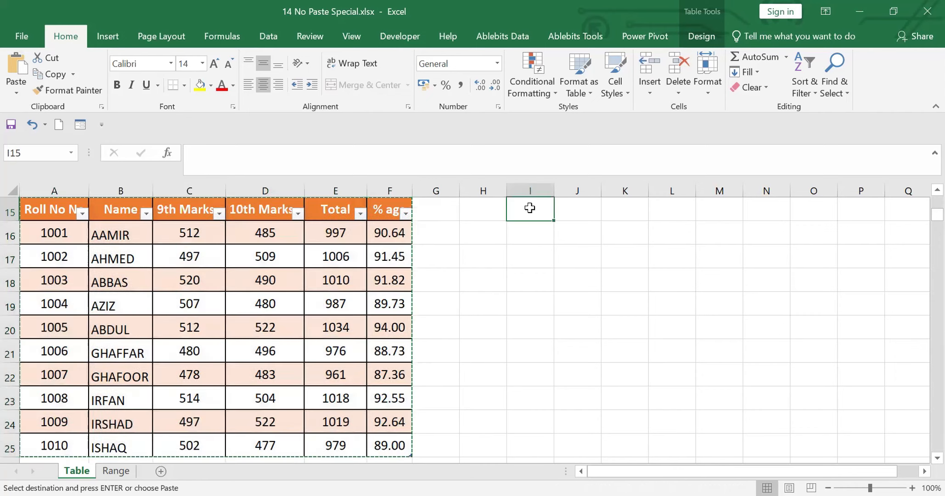
{"action": "left_click", "coordinate": [15, 91]}
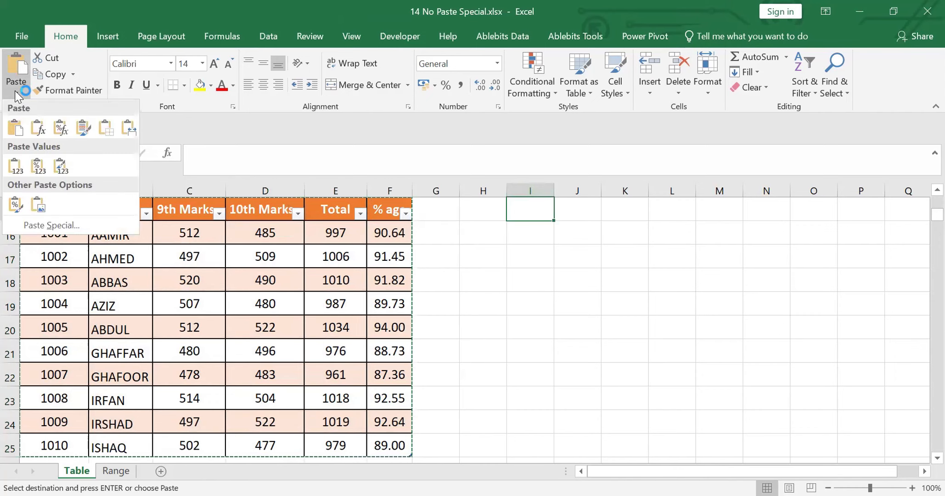
{"action": "left_click", "coordinate": [38, 128]}
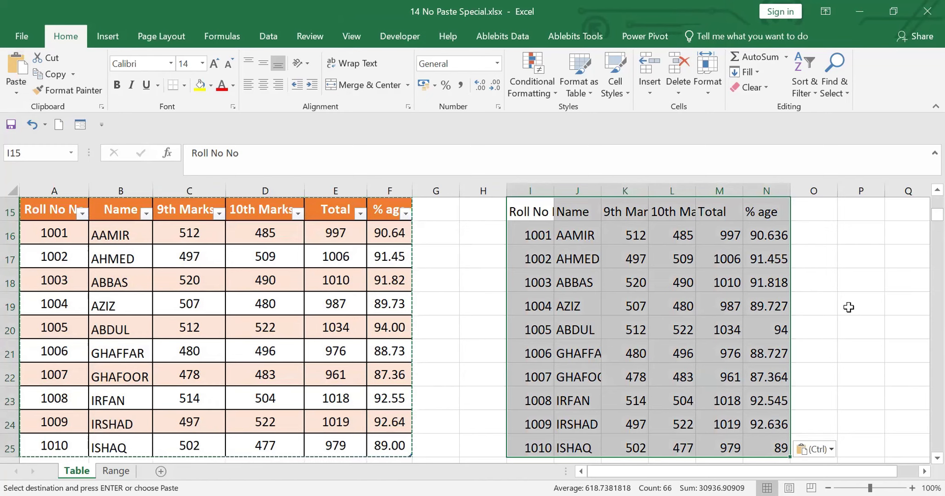
Examine the contents of the pasted Roll No, Total and % age cells I16, M16 and N16
{"action": "left_click", "coordinate": [733, 235]}
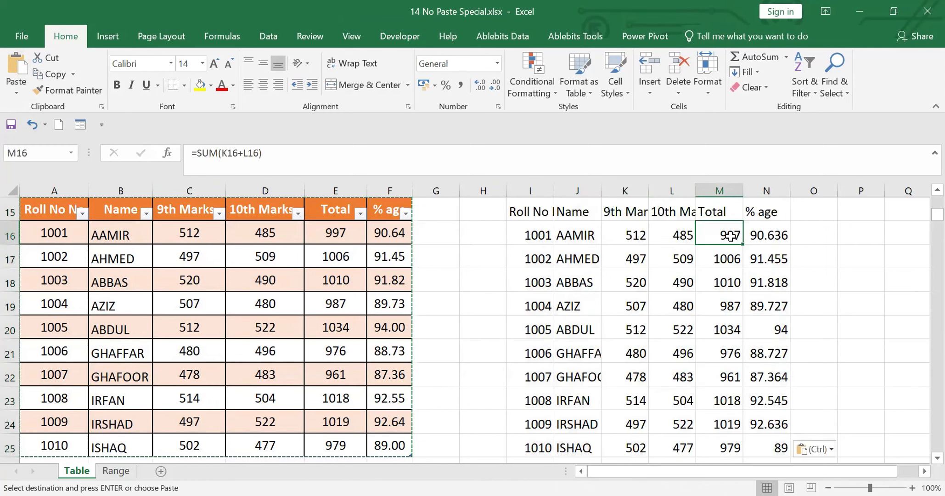
{"action": "left_click", "coordinate": [775, 235]}
{"action": "left_click", "coordinate": [729, 243]}
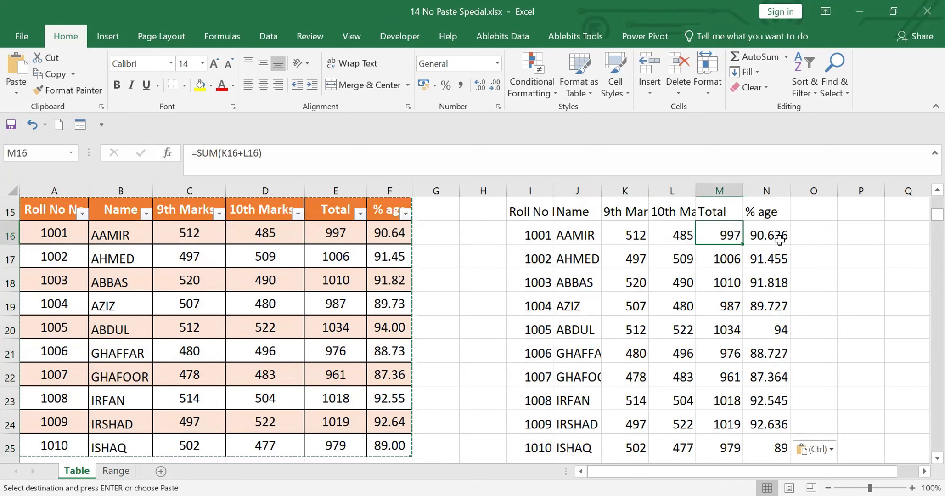
{"action": "left_click", "coordinate": [778, 239]}
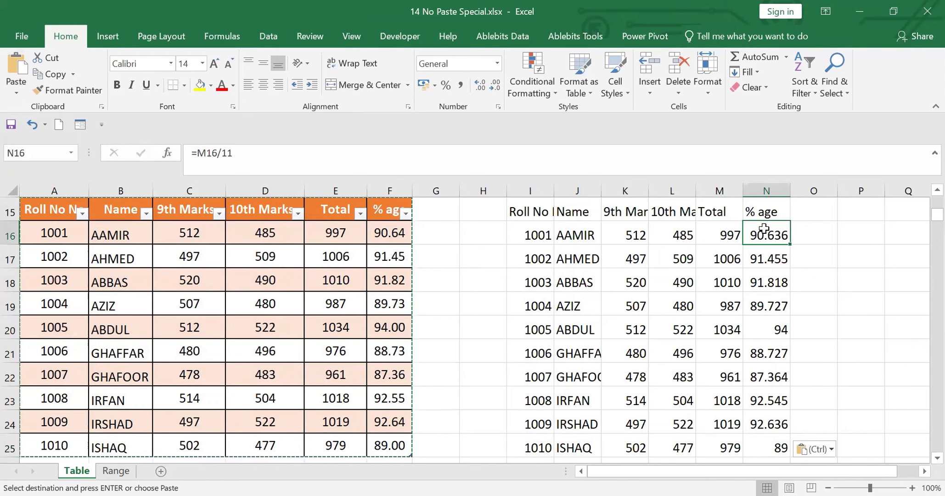
{"action": "left_click", "coordinate": [531, 233]}
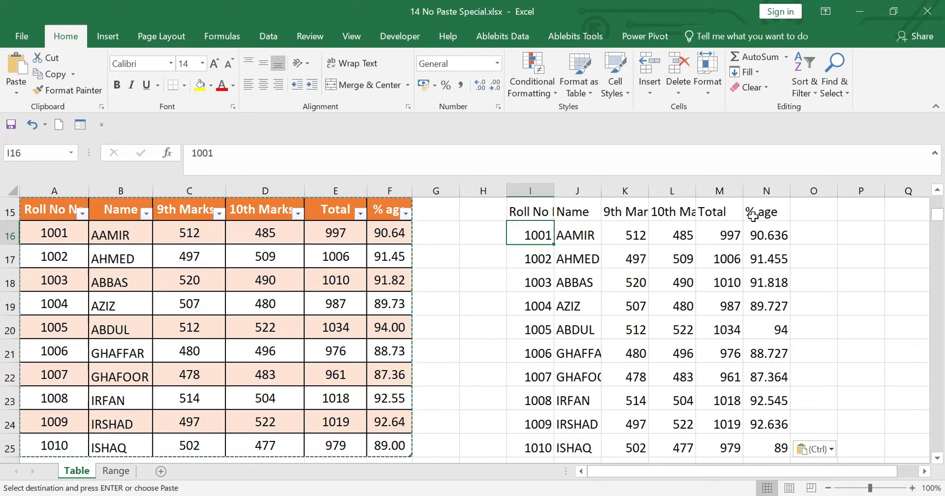
{"action": "left_click", "coordinate": [735, 240]}
{"action": "left_click", "coordinate": [762, 237]}
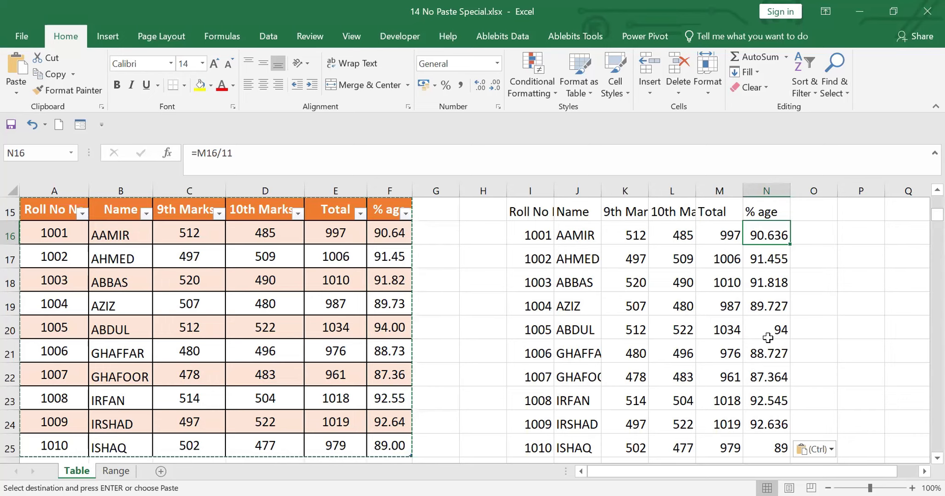
Copy the green table A31:F41, paste it at I31 with Formulas & Number Formatting, and check the pasted Total and % age formulas in row 32
{"action": "scroll", "coordinate": [923, 459], "scroll_direction": "down", "scroll_amount": 3}
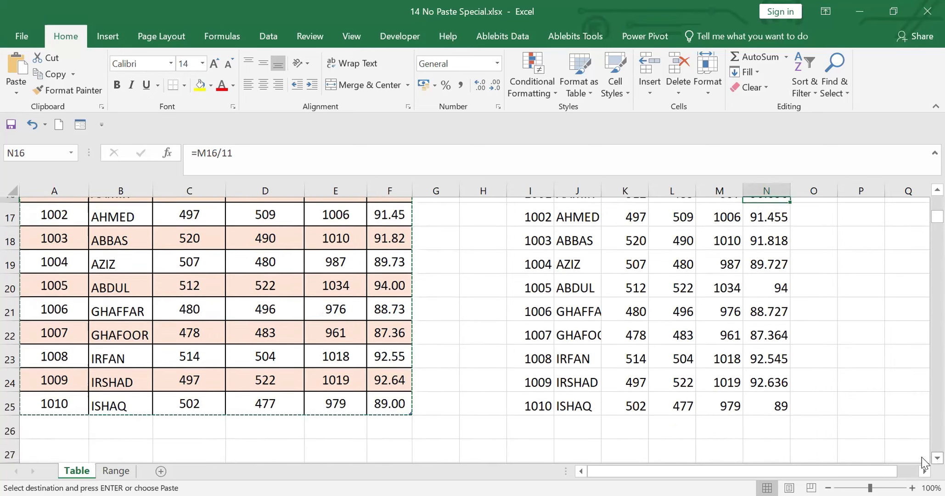
{"action": "scroll", "coordinate": [924, 463], "scroll_direction": "down", "scroll_amount": 2}
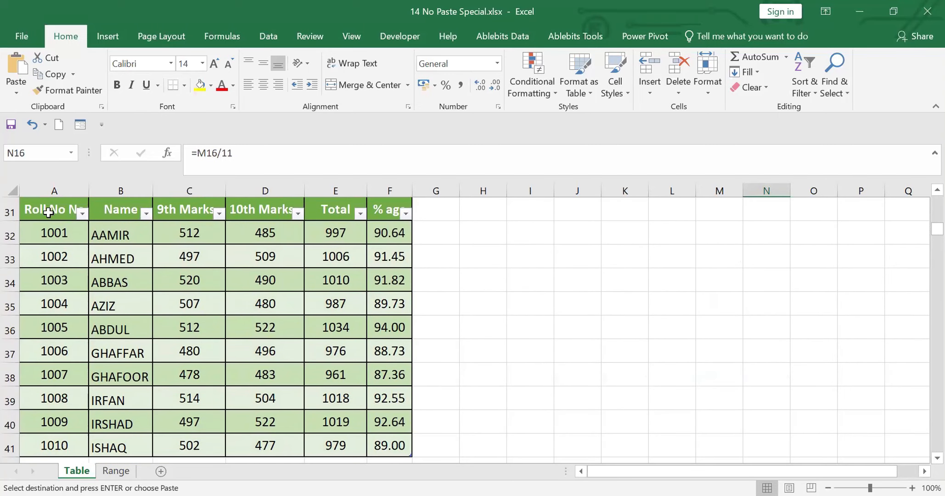
{"action": "left_click", "coordinate": [46, 210]}
{"action": "key", "text": "ctrl+v"}
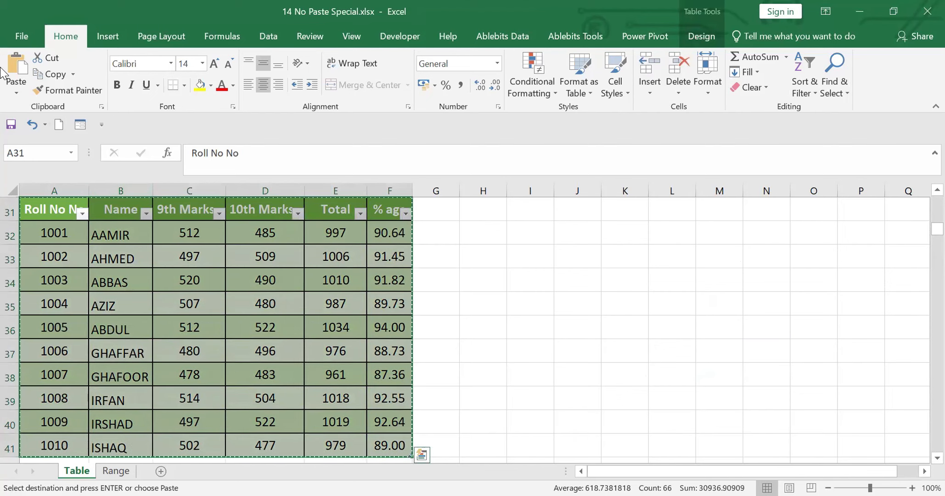
{"action": "left_click", "coordinate": [18, 86]}
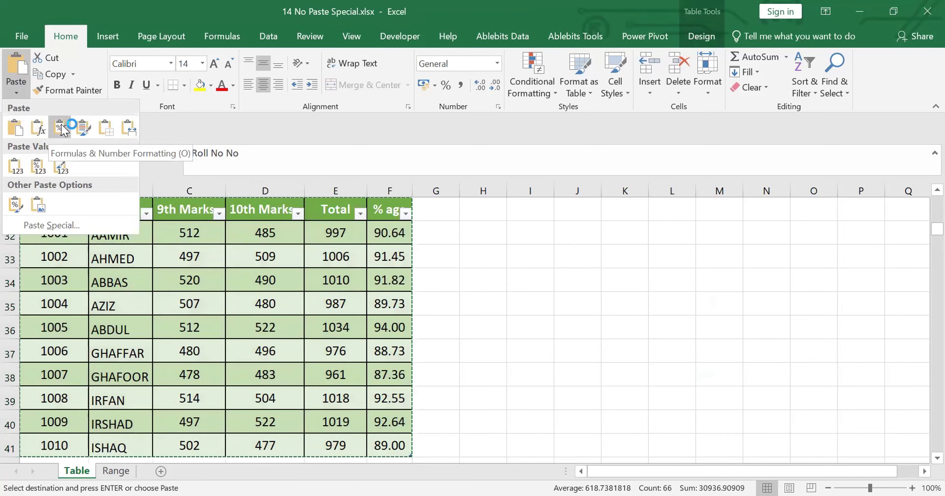
{"action": "left_click", "coordinate": [530, 209]}
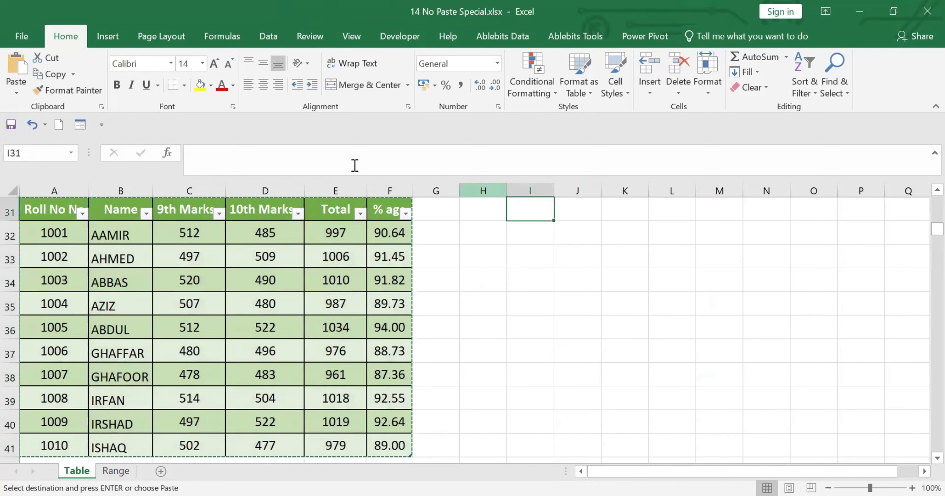
{"action": "left_click", "coordinate": [19, 90]}
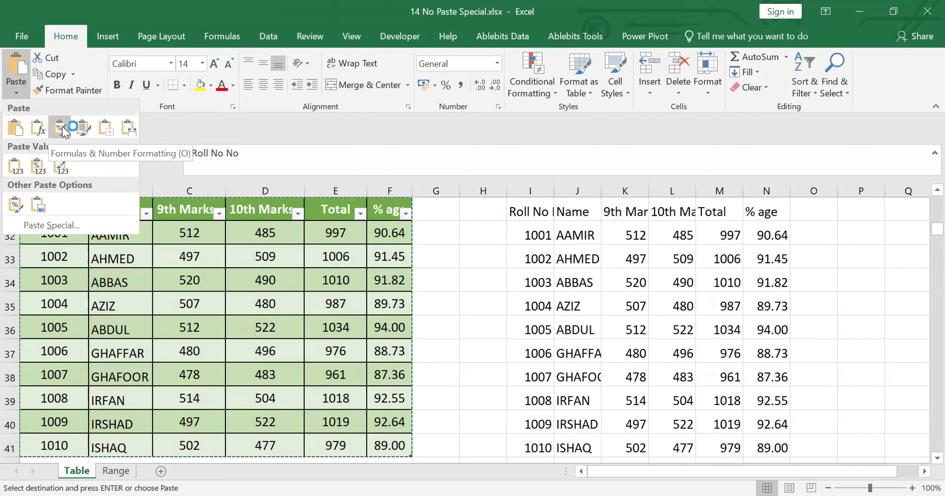
{"action": "left_click", "coordinate": [62, 125]}
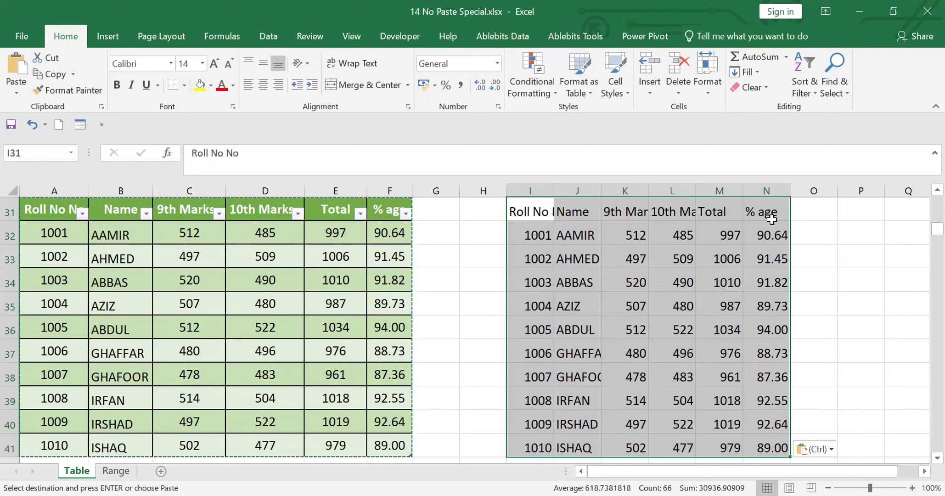
{"action": "left_click", "coordinate": [727, 238]}
{"action": "left_click", "coordinate": [770, 235]}
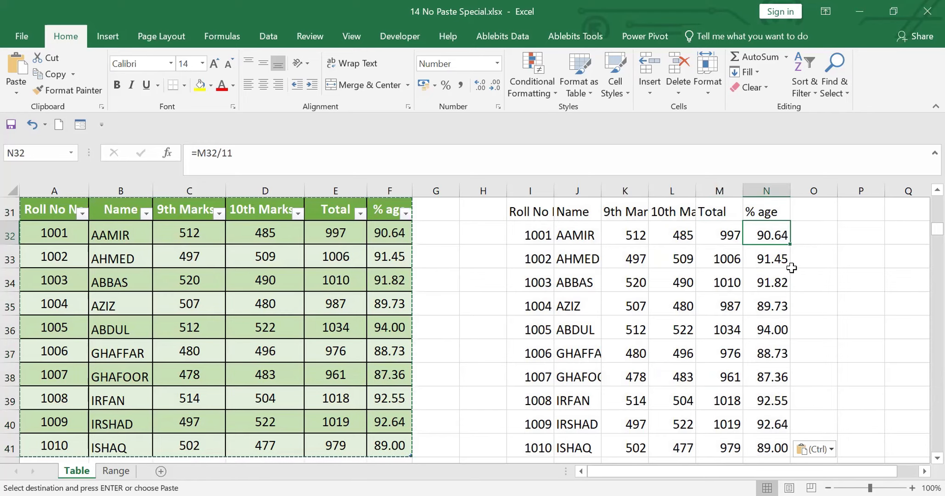
Copy the orange table A46:F56 and paste it at I46 with the Keep Source Formatting option
{"action": "scroll", "coordinate": [923, 457], "scroll_direction": "down", "scroll_amount": 4}
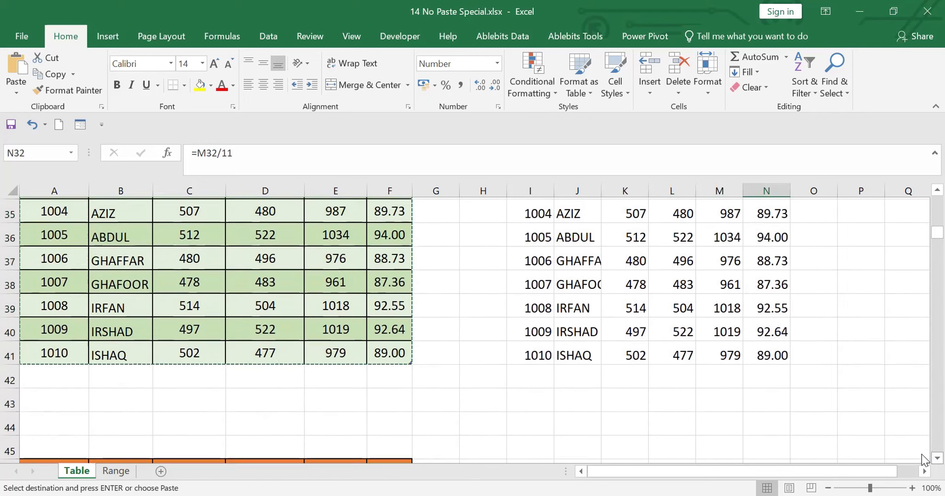
{"action": "scroll", "coordinate": [925, 457], "scroll_direction": "down", "scroll_amount": 2}
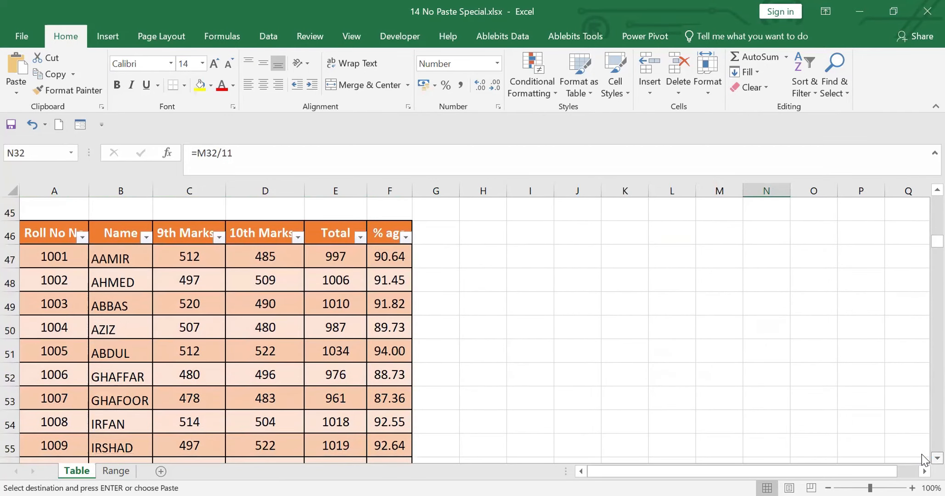
{"action": "left_click", "coordinate": [43, 204]}
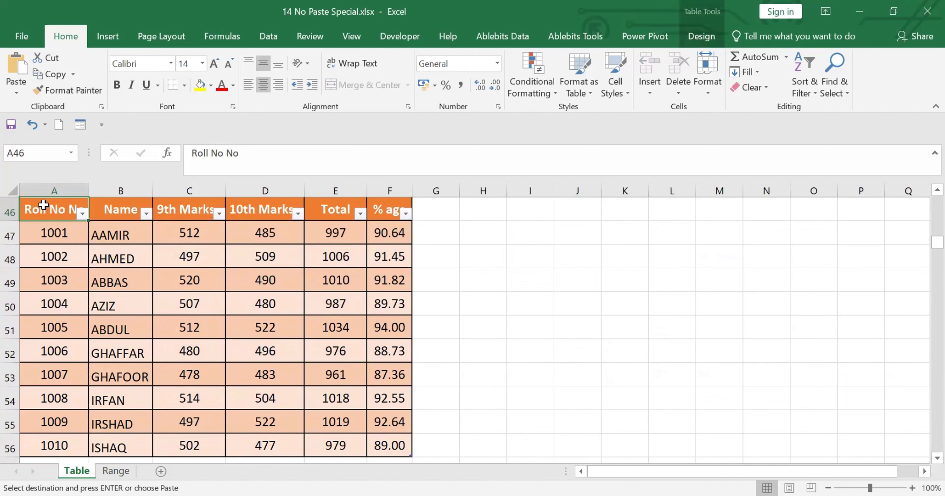
{"action": "key", "text": "ctrl+a"}
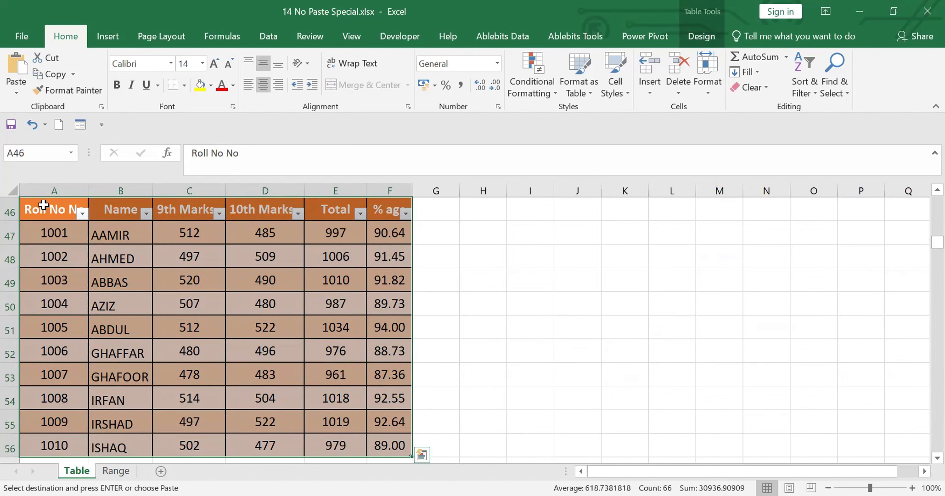
{"action": "key", "text": "ctrl+c"}
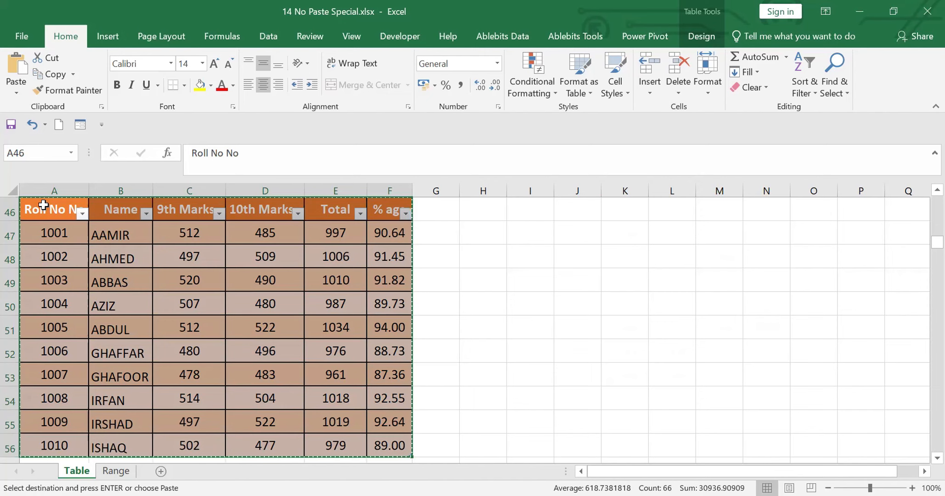
{"action": "left_click", "coordinate": [530, 210]}
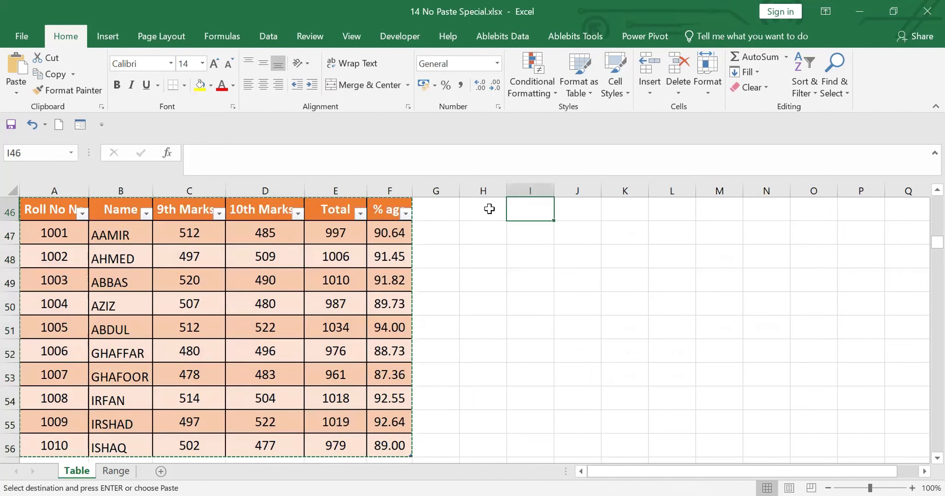
{"action": "left_click", "coordinate": [18, 89]}
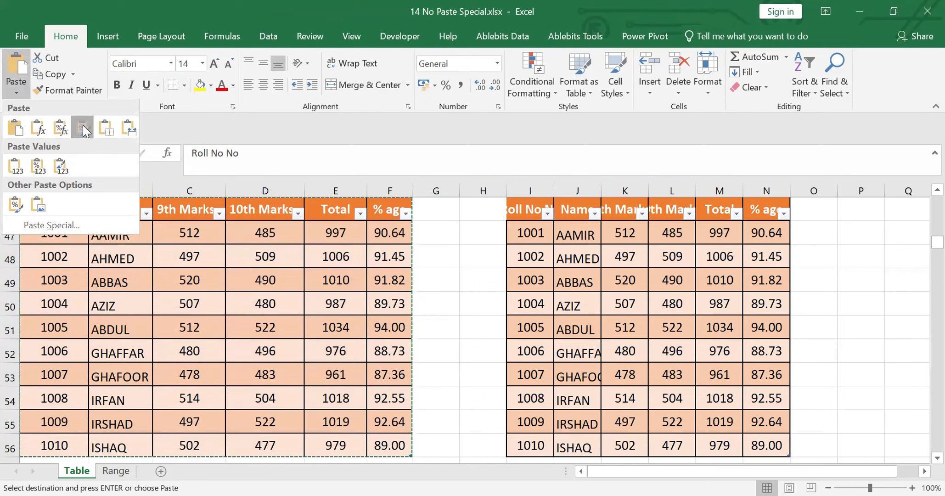
{"action": "left_click", "coordinate": [84, 127]}
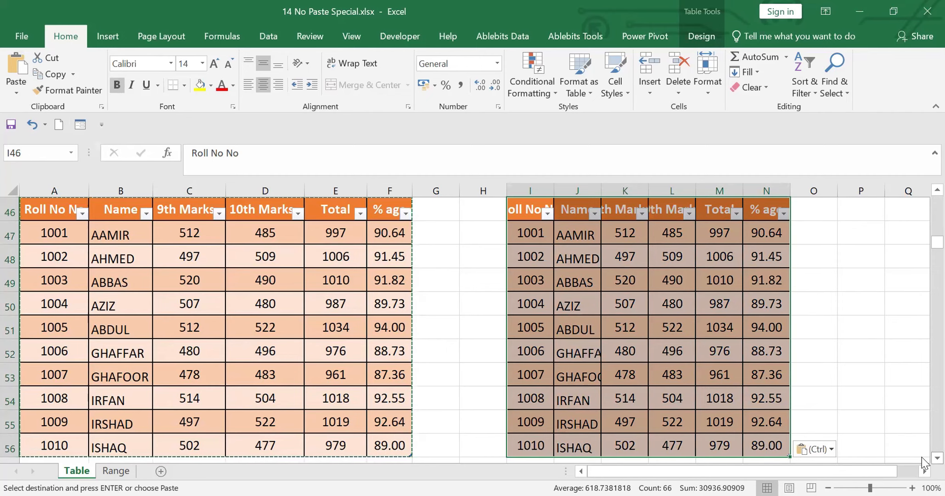
Copy the green table A61:F71, paste it at I61 with No Borders, and check the pasted Total and % age formulas in row 62
{"action": "scroll", "coordinate": [925, 463], "scroll_direction": "down", "scroll_amount": 3}
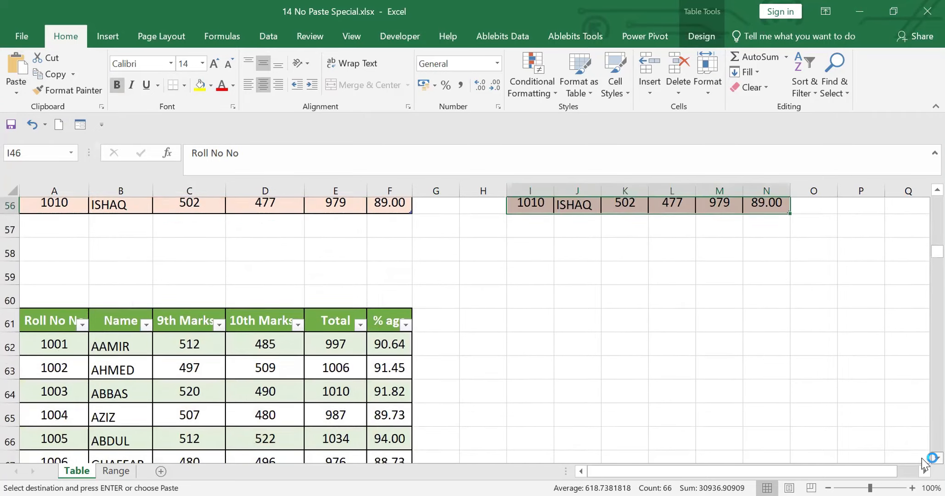
{"action": "scroll", "coordinate": [925, 465], "scroll_direction": "down", "scroll_amount": 2}
{"action": "left_click", "coordinate": [50, 204]}
{"action": "key", "text": "Escape"}
{"action": "key", "text": "ctrl+a"}
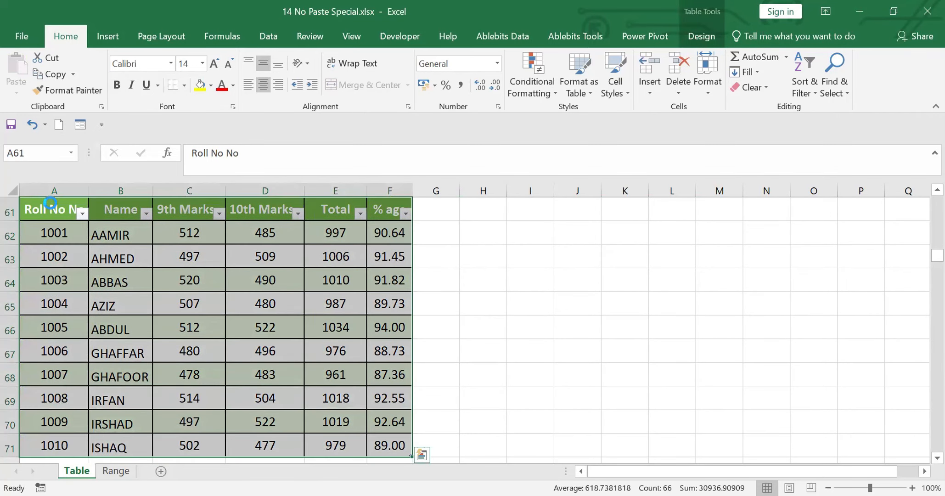
{"action": "key", "text": "ctrl+c"}
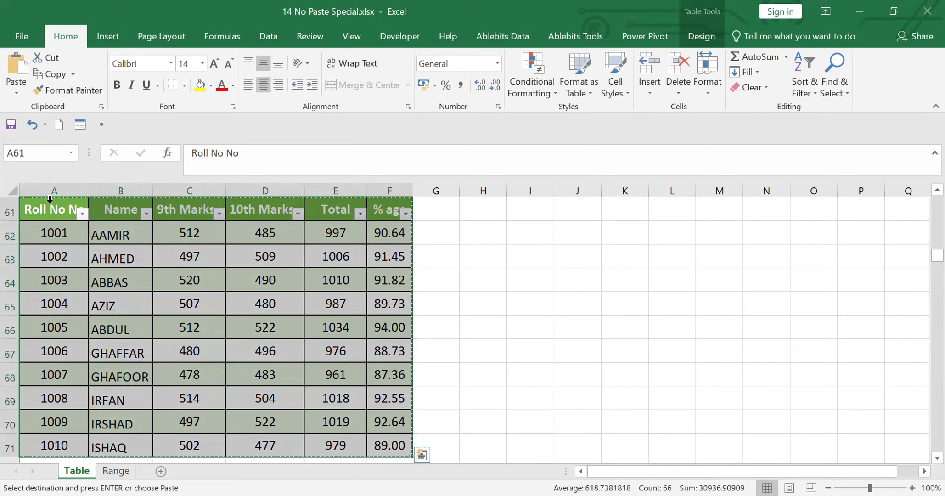
{"action": "left_click", "coordinate": [528, 209]}
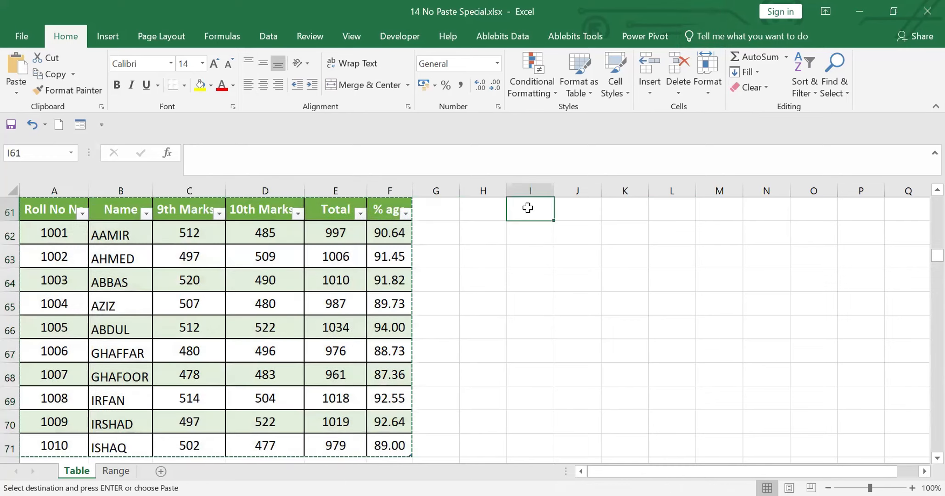
{"action": "left_click", "coordinate": [15, 91]}
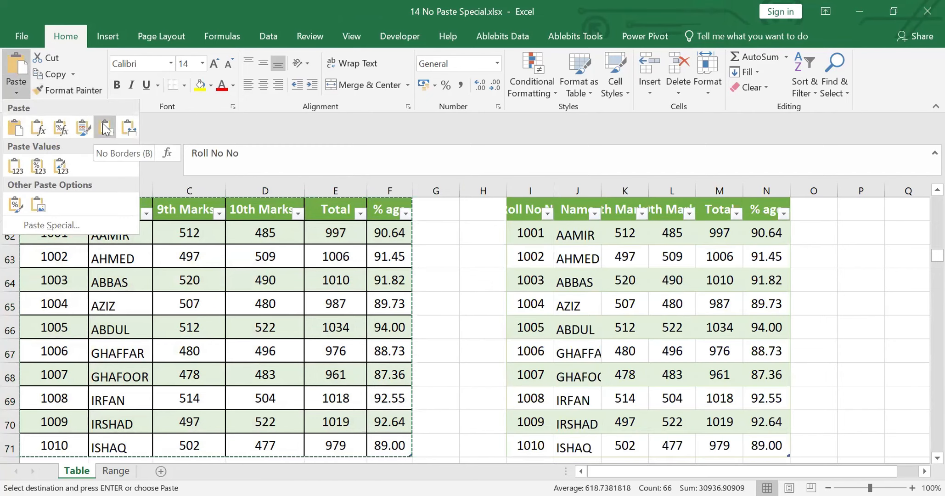
{"action": "left_click", "coordinate": [105, 129]}
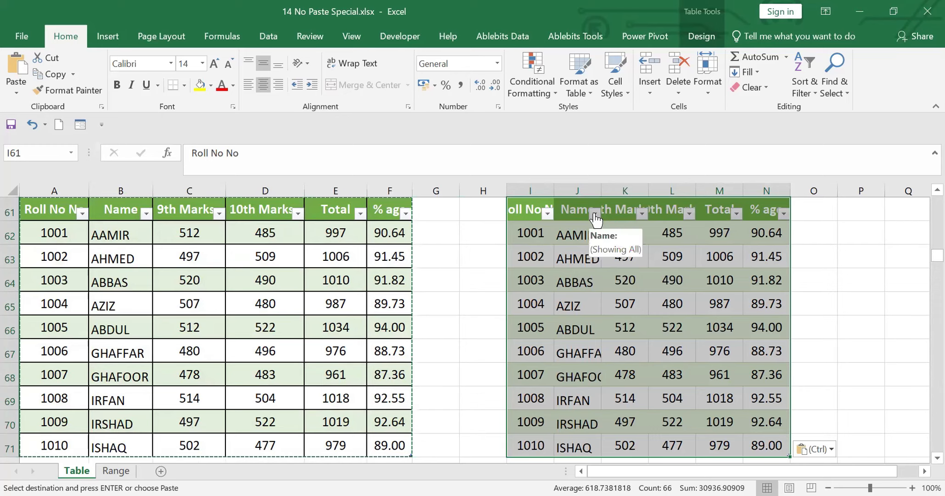
{"action": "left_click", "coordinate": [719, 234]}
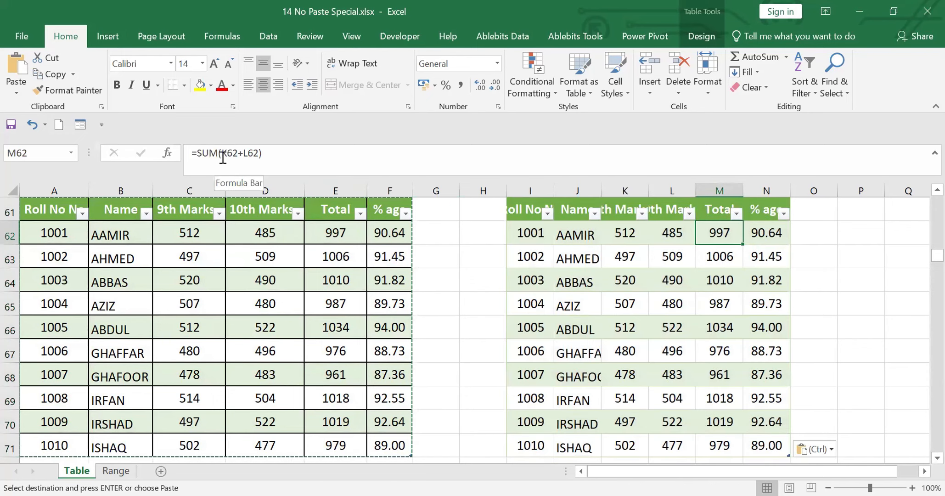
{"action": "left_click", "coordinate": [762, 234]}
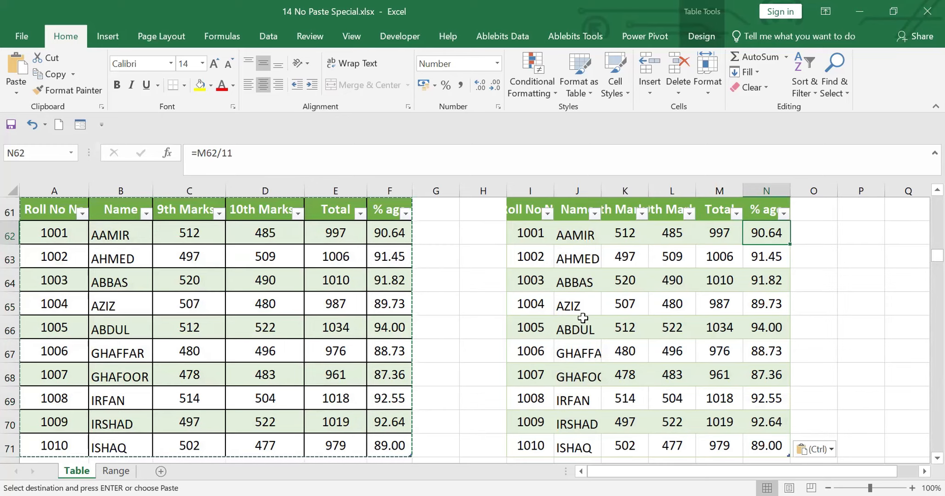
Copy the blue table A76:F86 and paste it at I76 with the Keep Source Column Widths option
{"action": "scroll", "coordinate": [923, 458], "scroll_direction": "down", "scroll_amount": 4}
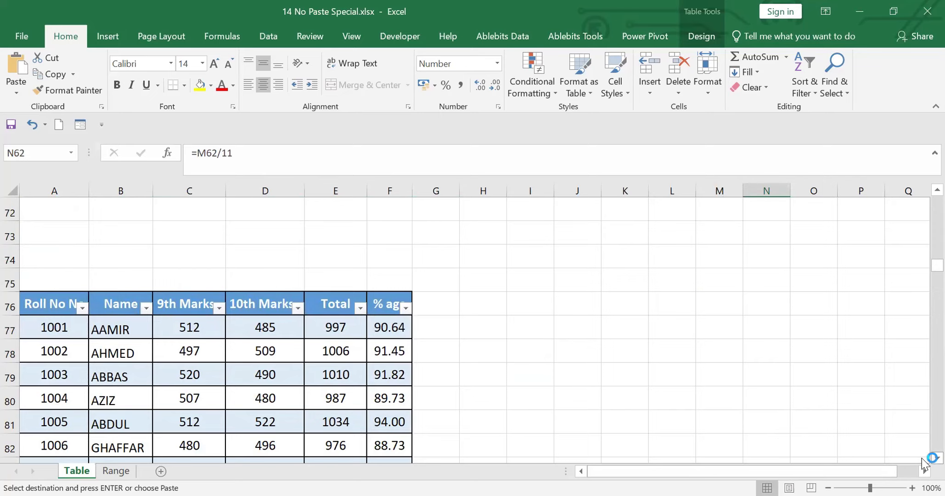
{"action": "scroll", "coordinate": [922, 459], "scroll_direction": "down", "scroll_amount": 2}
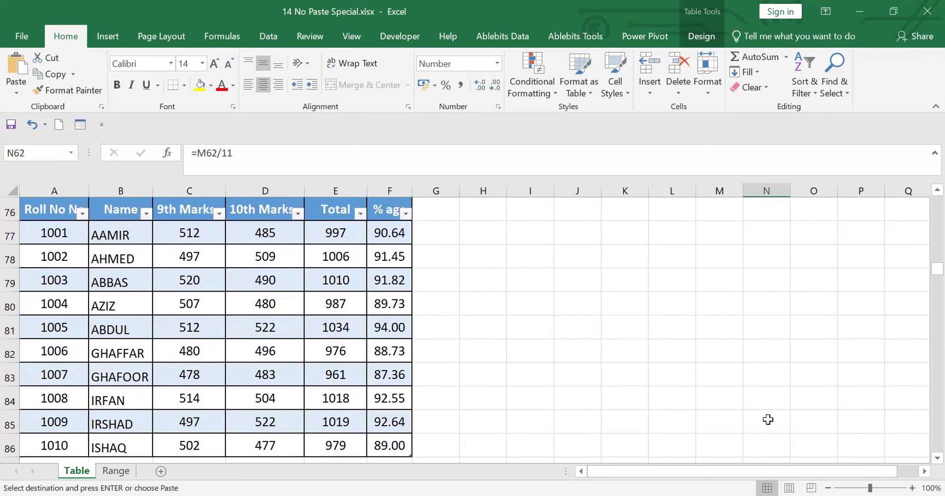
{"action": "left_click", "coordinate": [43, 212]}
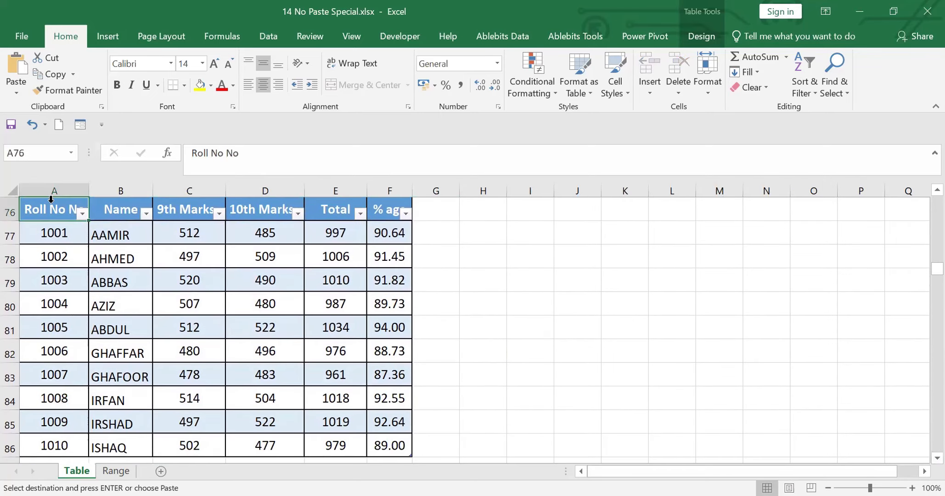
{"action": "key", "text": "ctrl+a"}
{"action": "key", "text": "ctrl+a"}
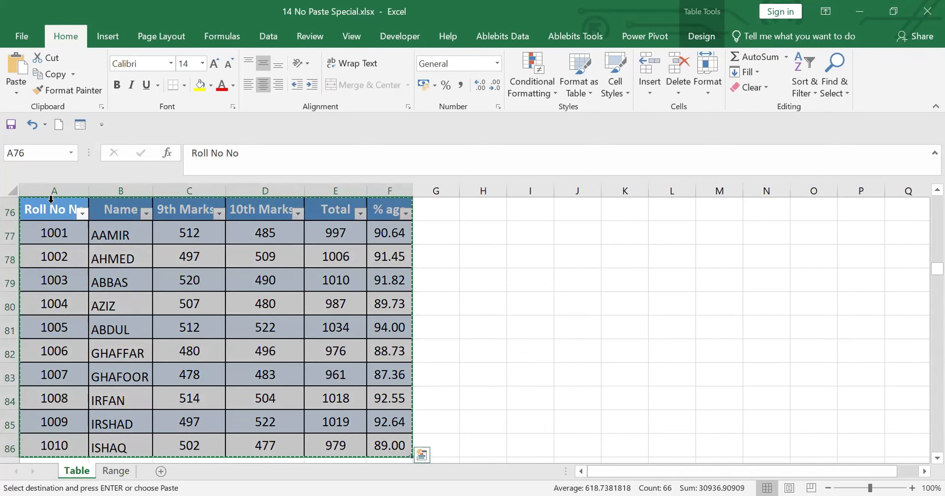
{"action": "left_click", "coordinate": [529, 210]}
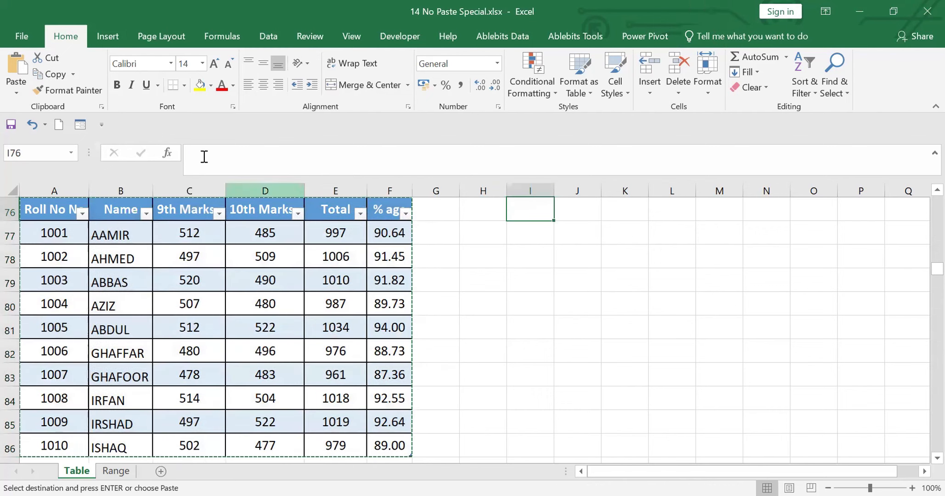
{"action": "left_click", "coordinate": [17, 91]}
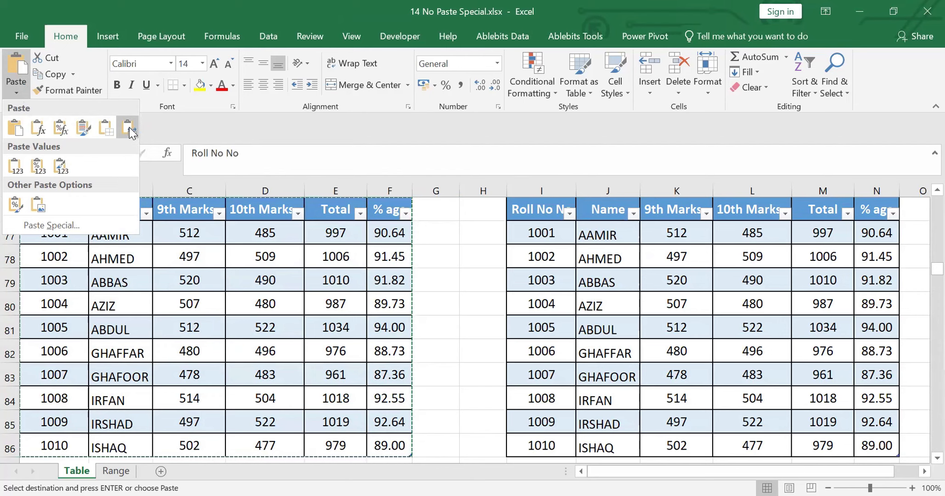
{"action": "left_click", "coordinate": [129, 130]}
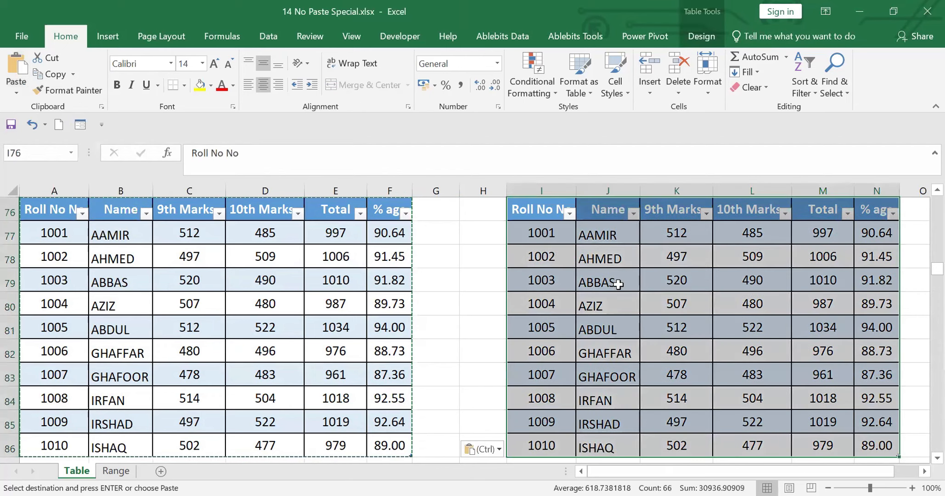
Examine the pasted row 77 cells against the original, including the Total and % age formulas in M77 and N77
{"action": "left_click", "coordinate": [544, 235]}
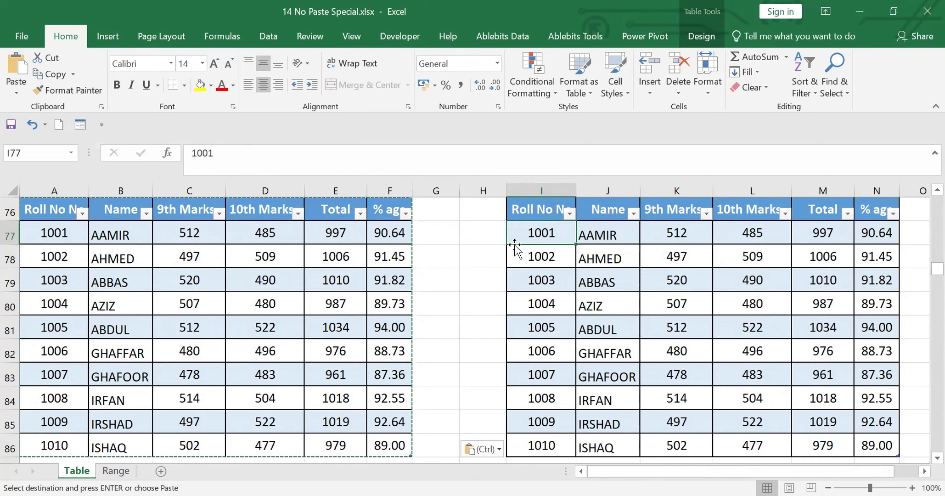
{"action": "left_click", "coordinate": [118, 235]}
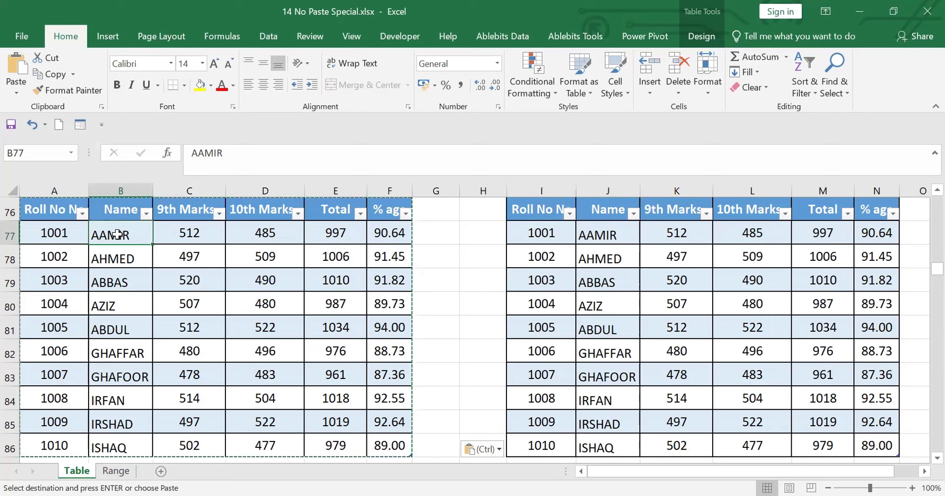
{"action": "left_click", "coordinate": [607, 234]}
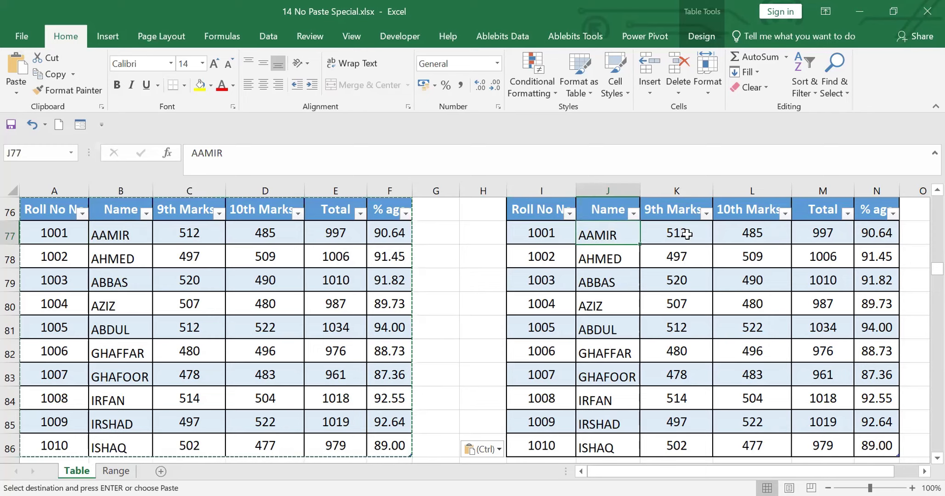
{"action": "left_click", "coordinate": [672, 235]}
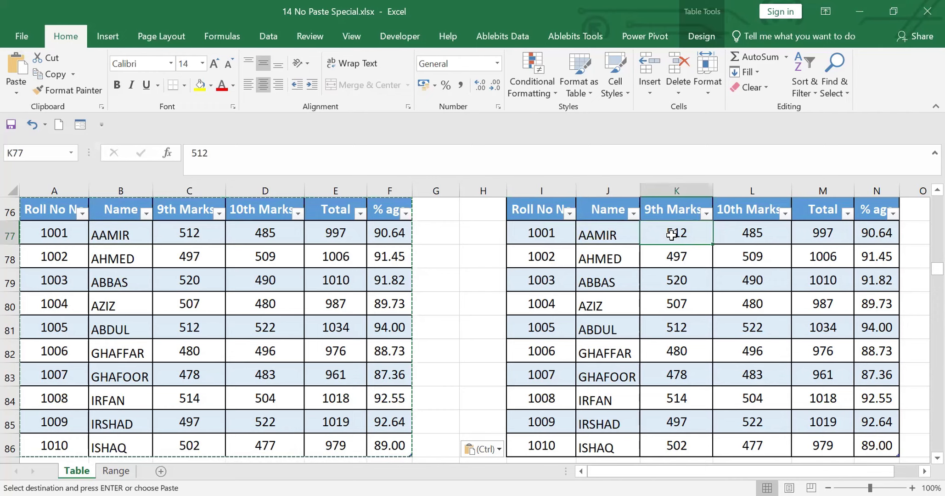
{"action": "left_click", "coordinate": [827, 234]}
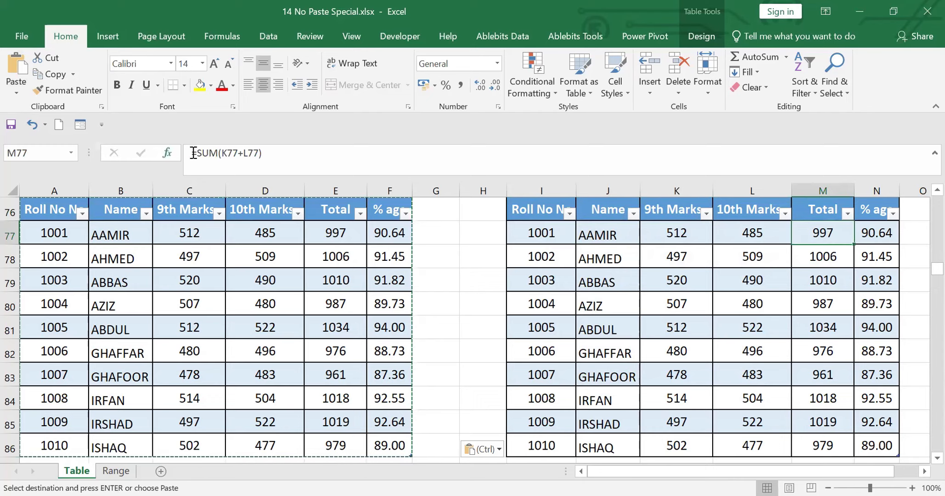
{"action": "left_click", "coordinate": [874, 237]}
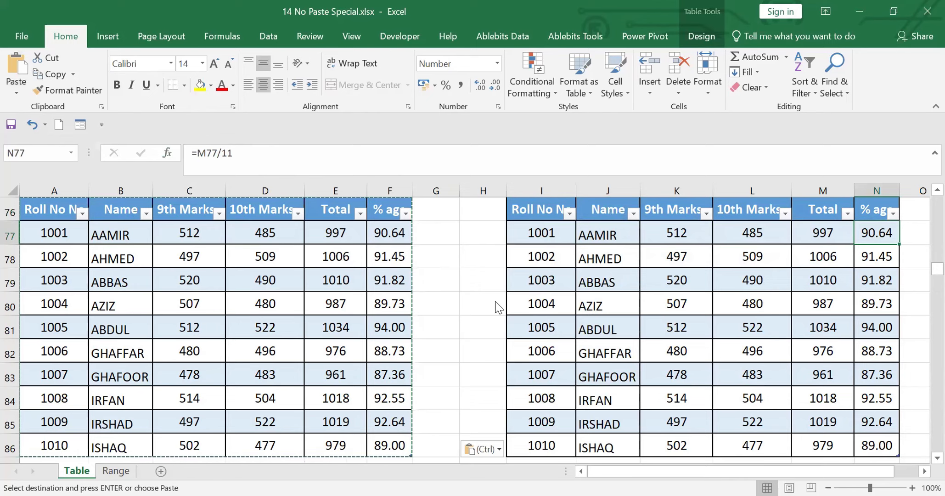
Undo the paste of the blue table at I76 and clear the copy marquee around the original
{"action": "key", "text": "ctrl+n"}
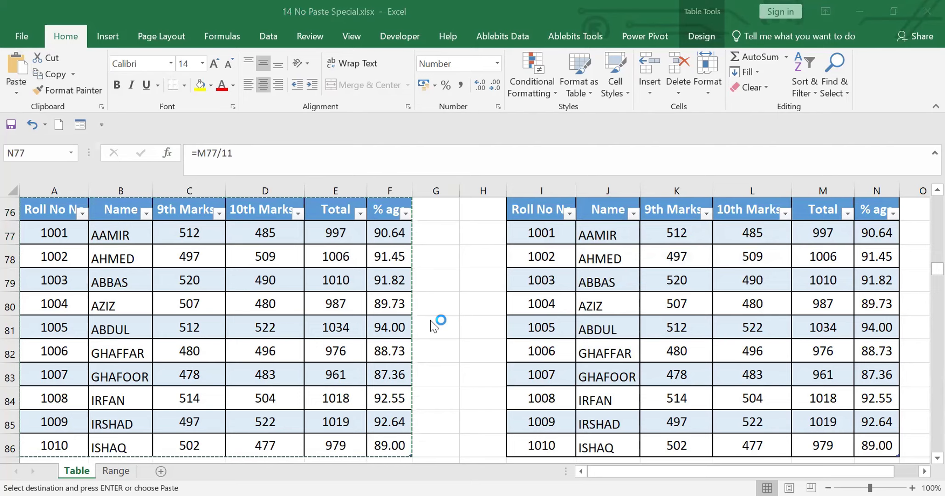
{"action": "left_click", "coordinate": [641, 213]}
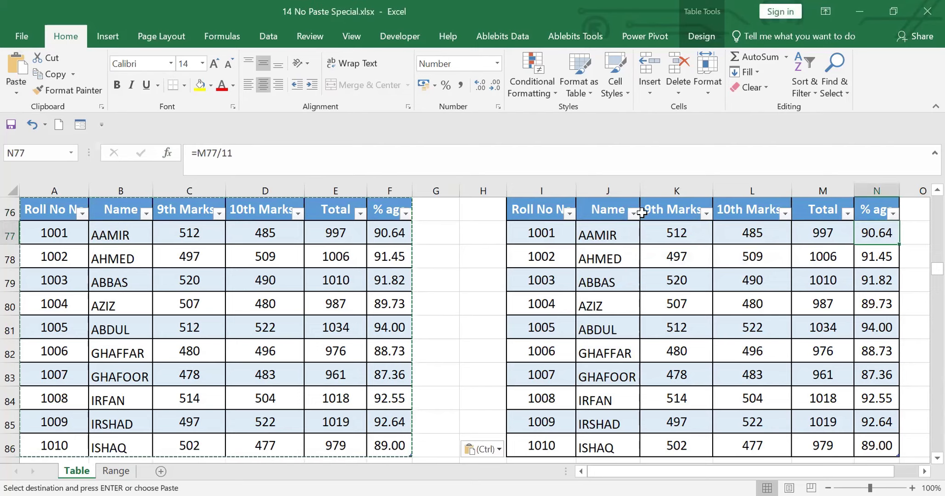
{"action": "key", "text": "ctrl+z"}
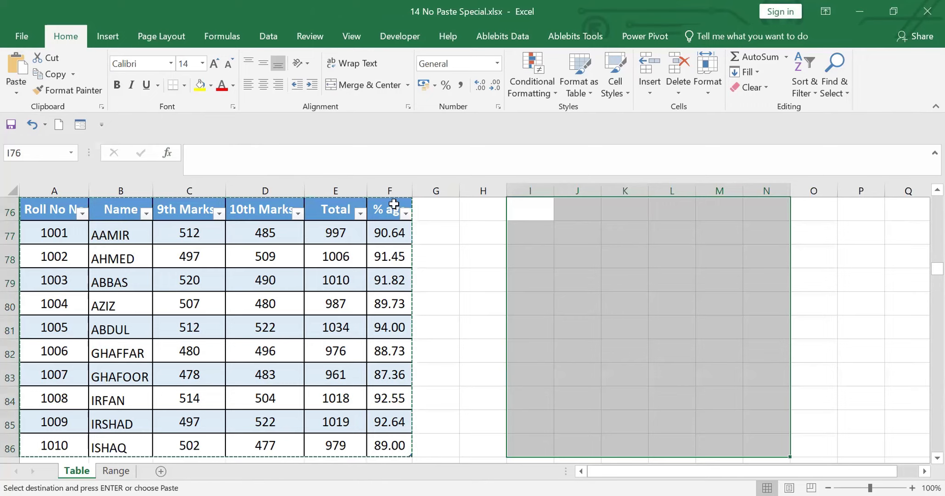
{"action": "key", "text": "Escape"}
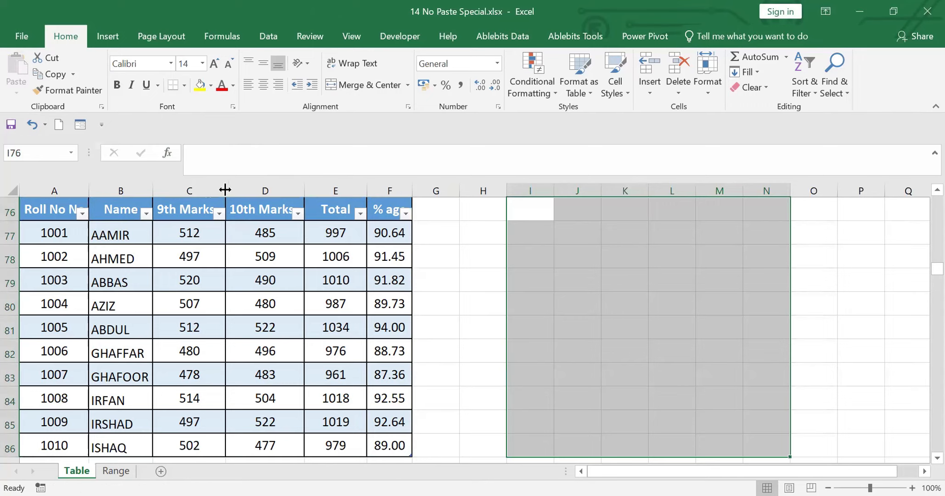
Widen the 9th Marks column C and paste a copy of the blue table A76:F86 at H76 with Keep Source Column Widths
{"action": "left_click_drag", "start_coordinate": [225, 189], "coordinate": [292, 190]}
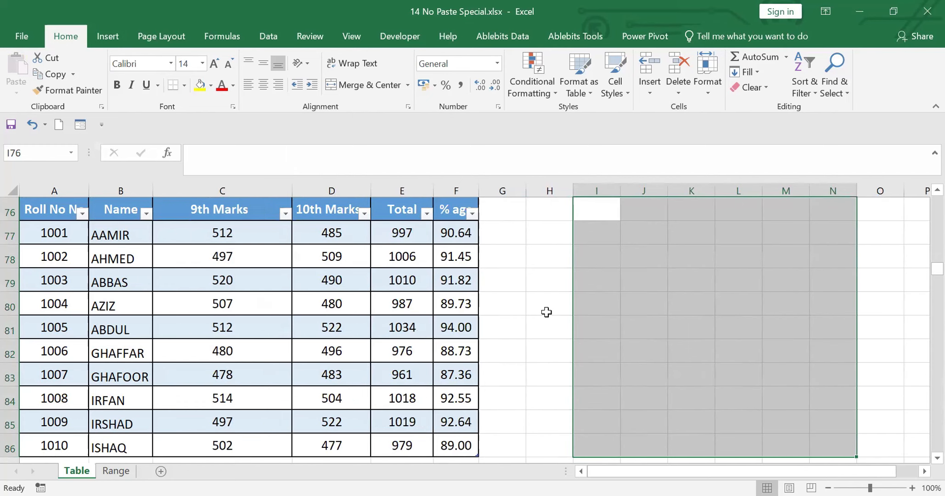
{"action": "left_click", "coordinate": [47, 209]}
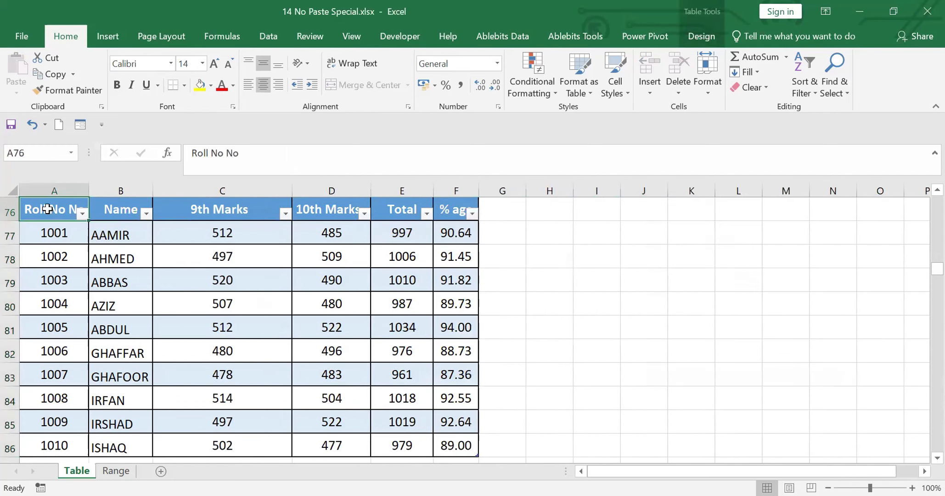
{"action": "key", "text": "ctrl+a"}
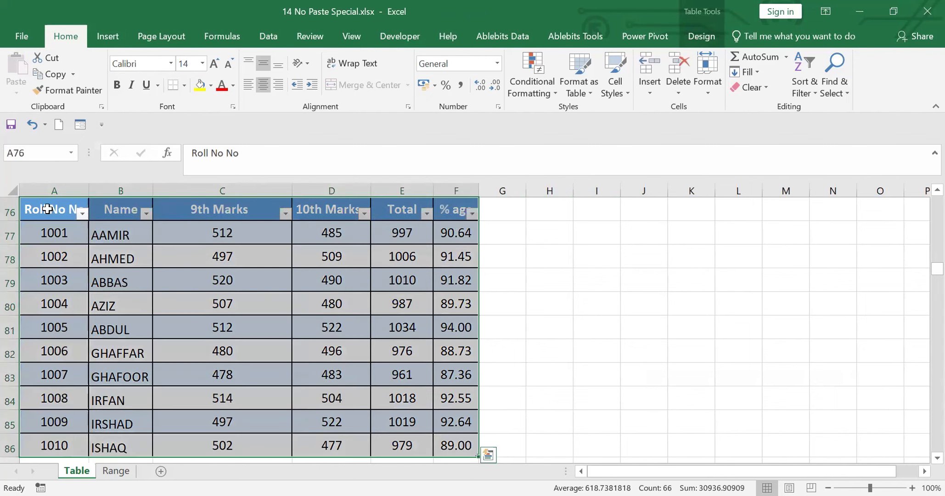
{"action": "key", "text": "ctrl+c"}
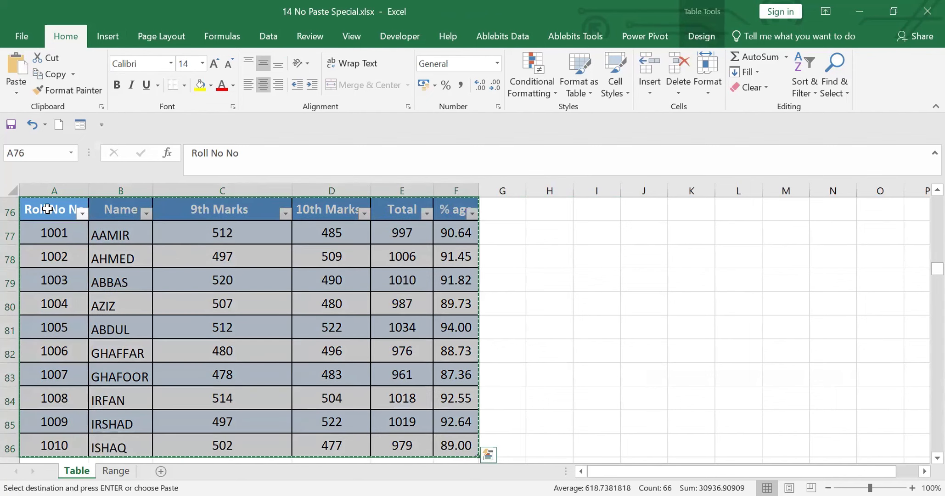
{"action": "left_click", "coordinate": [545, 211]}
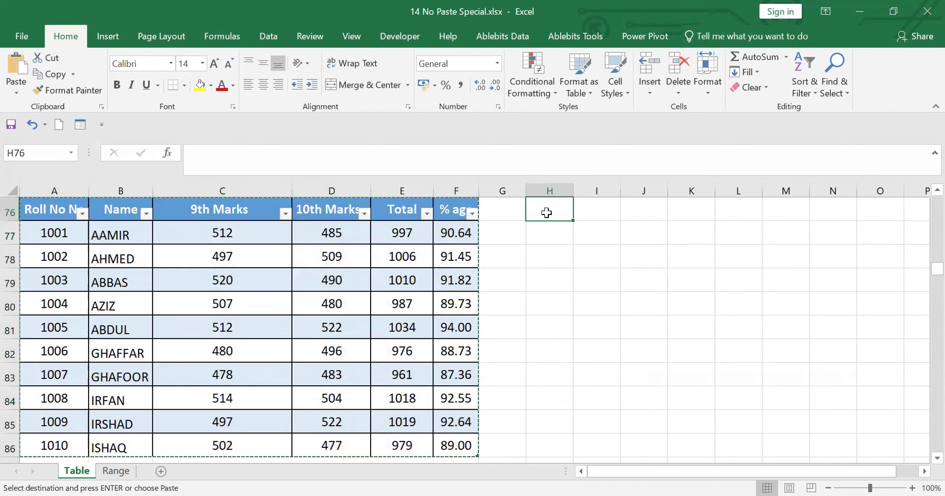
{"action": "left_click", "coordinate": [16, 94]}
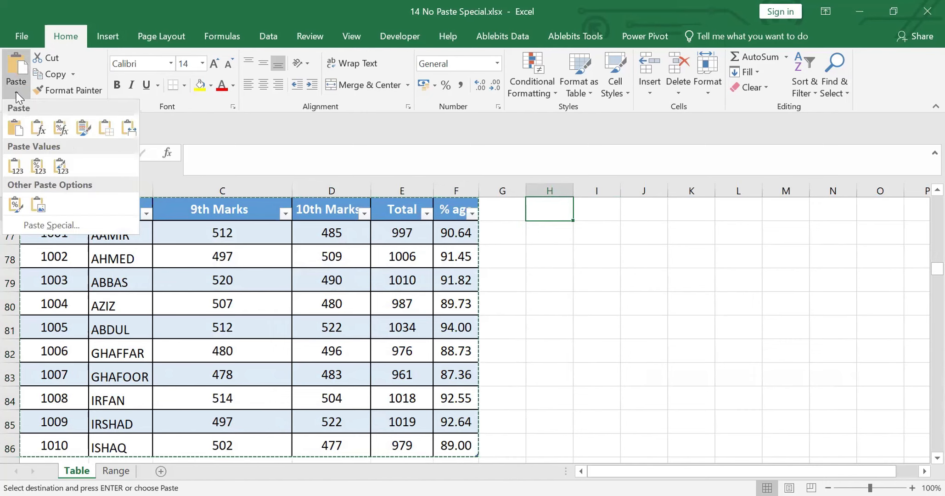
{"action": "left_click", "coordinate": [132, 128]}
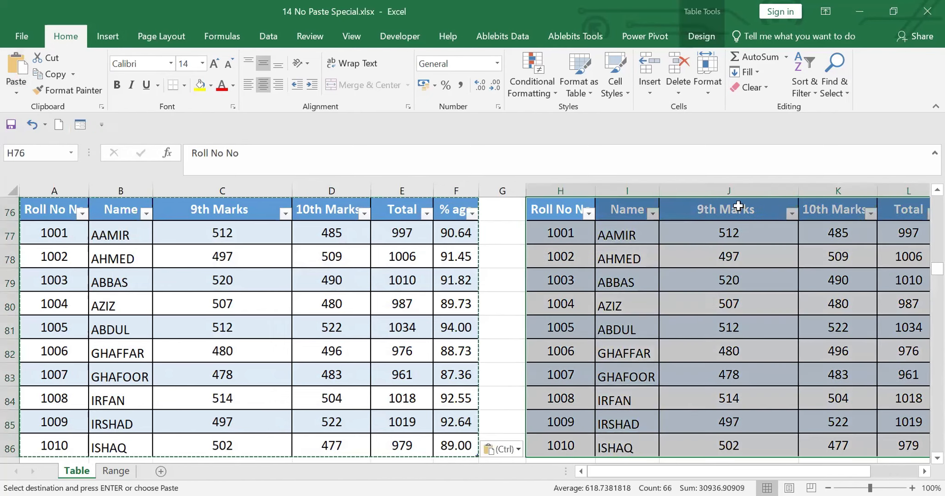
{"action": "left_click", "coordinate": [730, 198]}
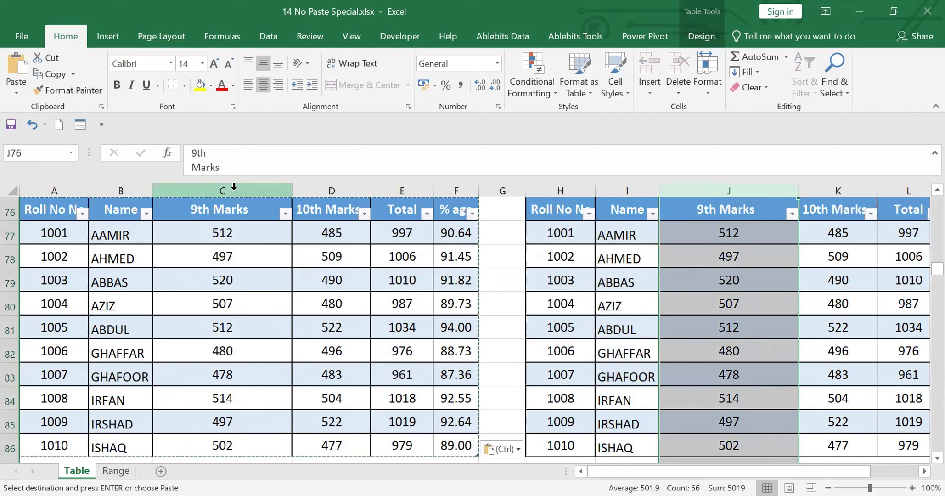
{"action": "left_click", "coordinate": [168, 181]}
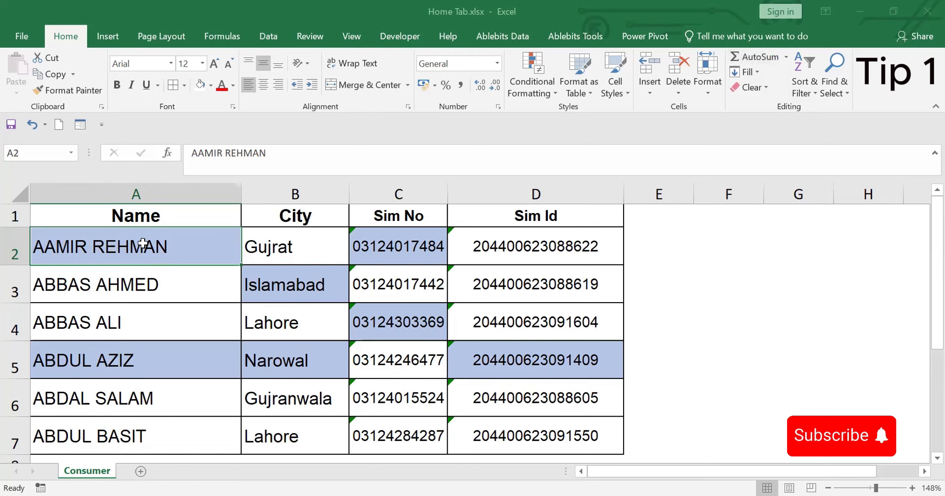
Copy the non-adjacent Name cells A2, A5 and A7 together to F1, and delete the pasted entries
{"action": "left_click", "coordinate": [140, 366], "text": "ctrl"}
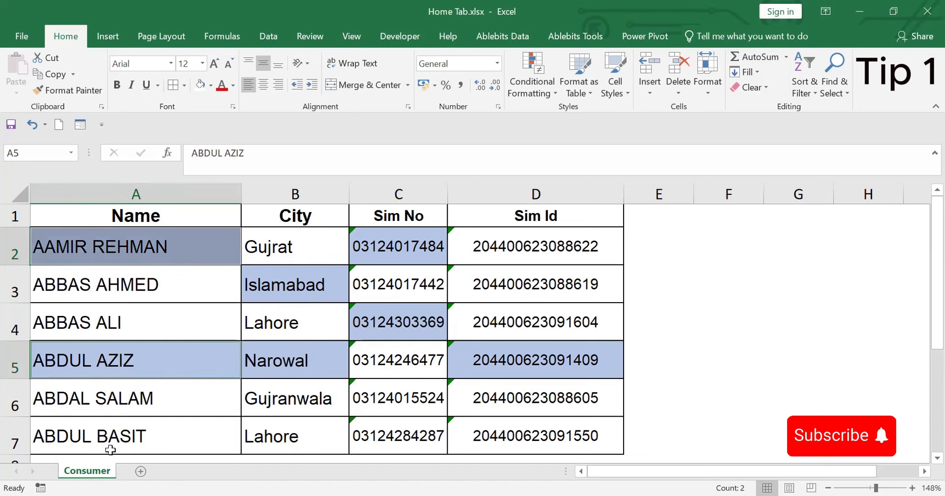
{"action": "left_click", "coordinate": [111, 434], "text": "ctrl"}
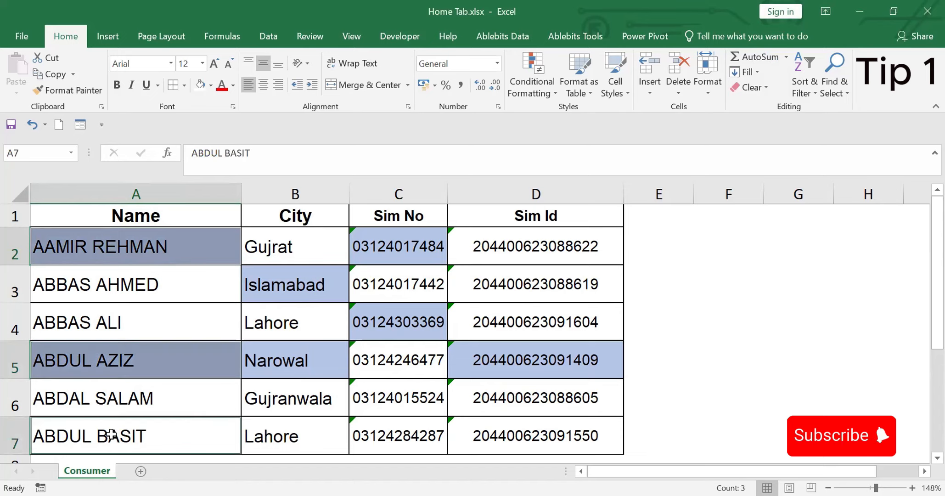
{"action": "key", "text": "ctrl+c"}
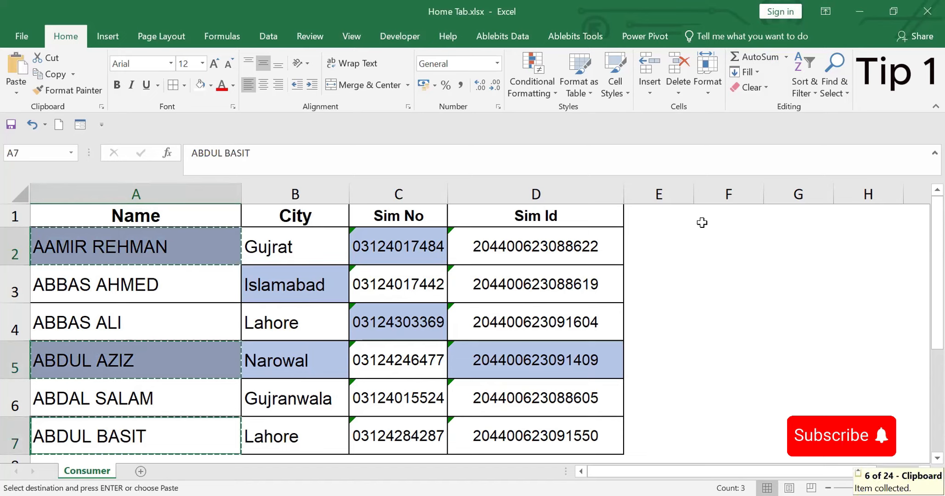
{"action": "left_click", "coordinate": [702, 222]}
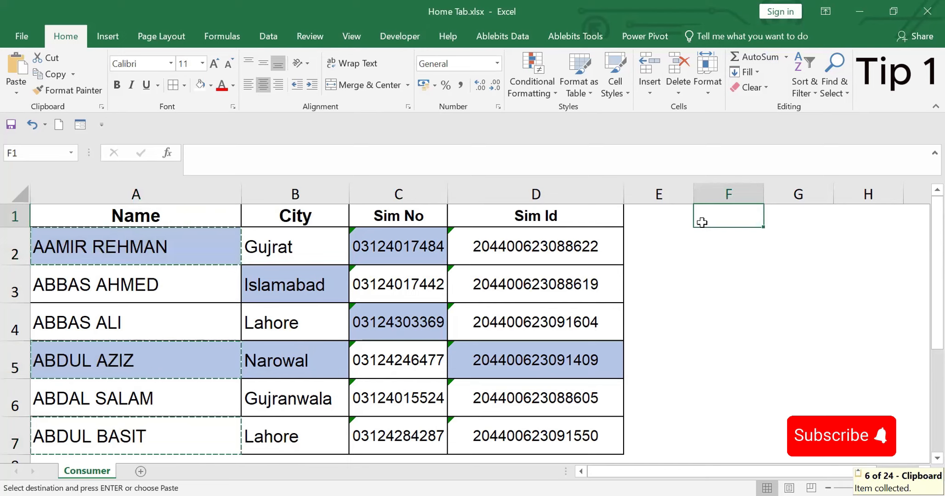
{"action": "key", "text": "ctrl+v"}
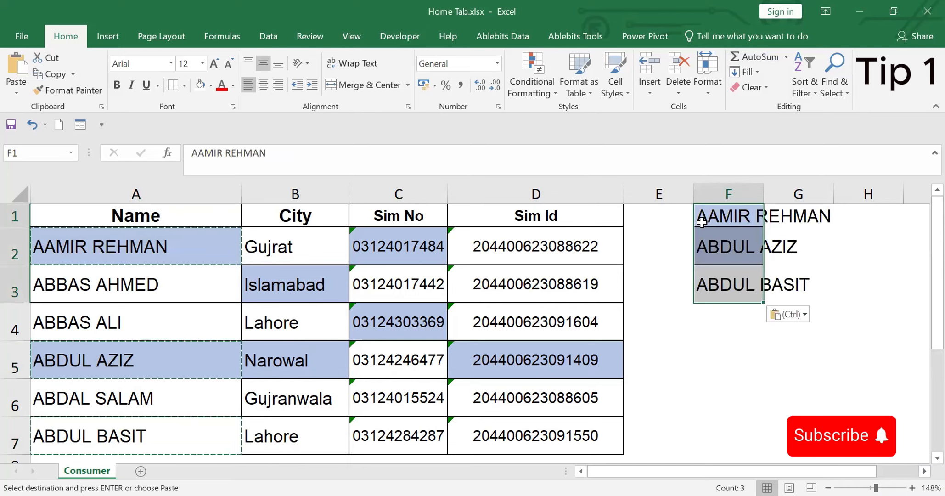
{"action": "key", "text": "Delete"}
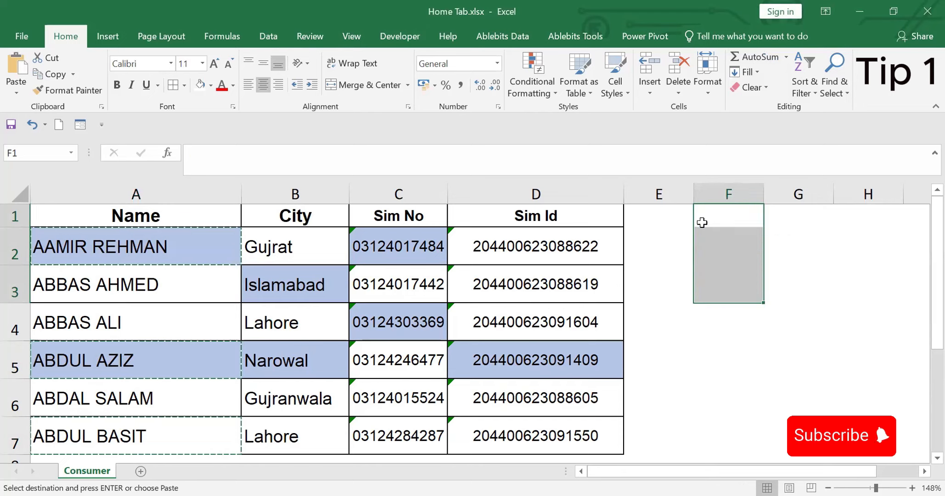
{"action": "key", "text": "Escape"}
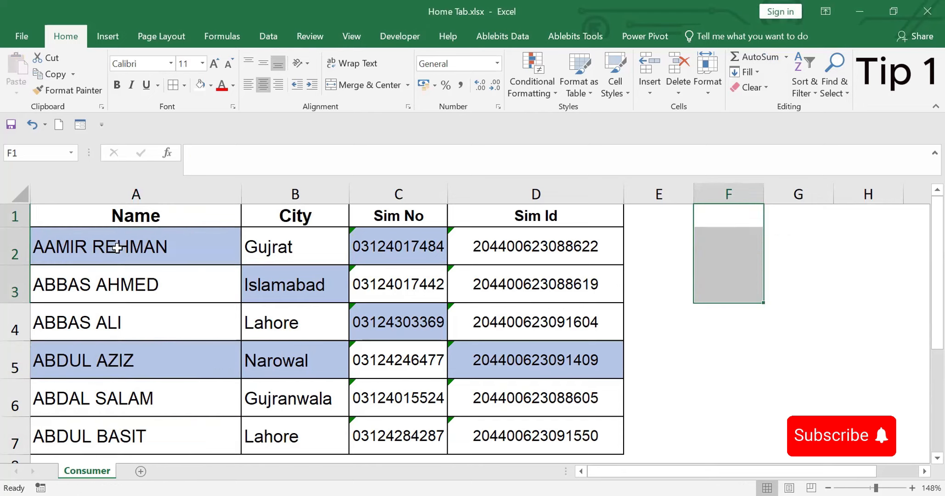
Try to copy the non-adjacent cells A2, A5 and B3 together from the Name and City columns
{"action": "left_click", "coordinate": [145, 249]}
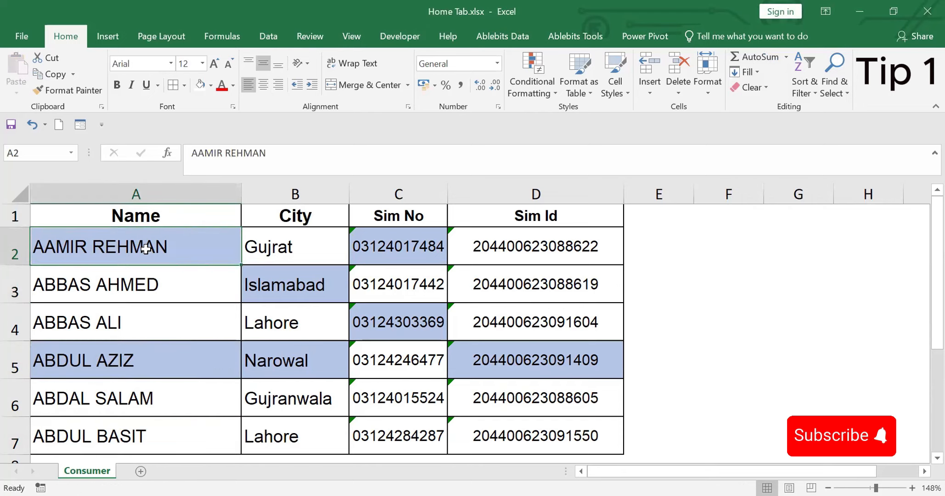
{"action": "left_click", "coordinate": [155, 361], "text": "ctrl"}
{"action": "left_click", "coordinate": [296, 280], "text": "ctrl"}
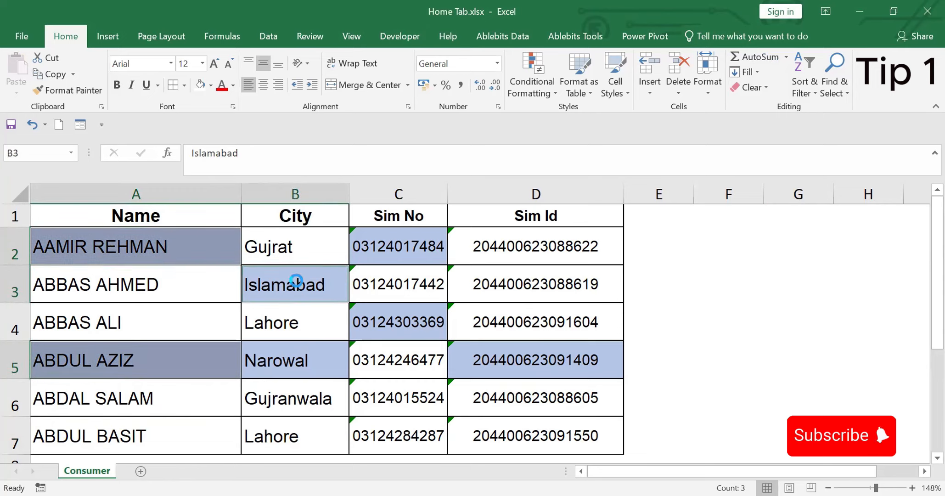
{"action": "key", "text": "ctrl+c"}
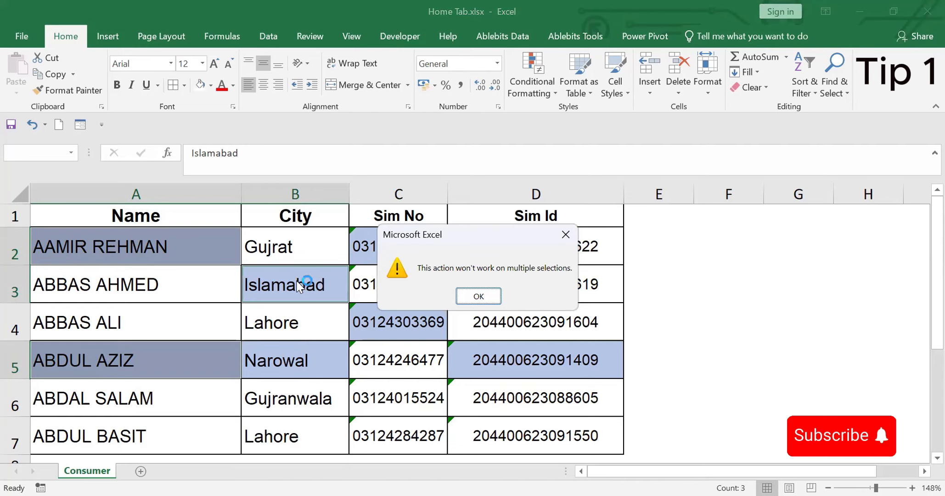
{"action": "left_click", "coordinate": [484, 293]}
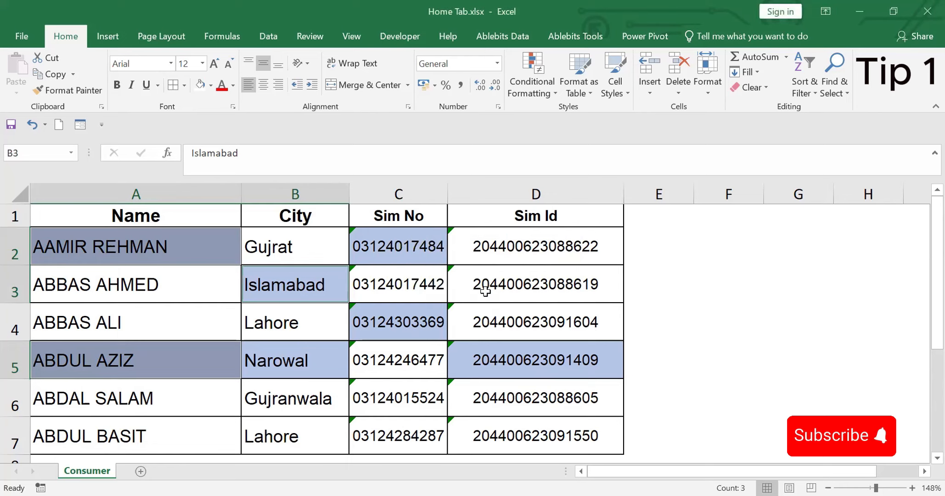
Select A2, show the Office Clipboard and clear all of its collected items
{"action": "left_click", "coordinate": [150, 246]}
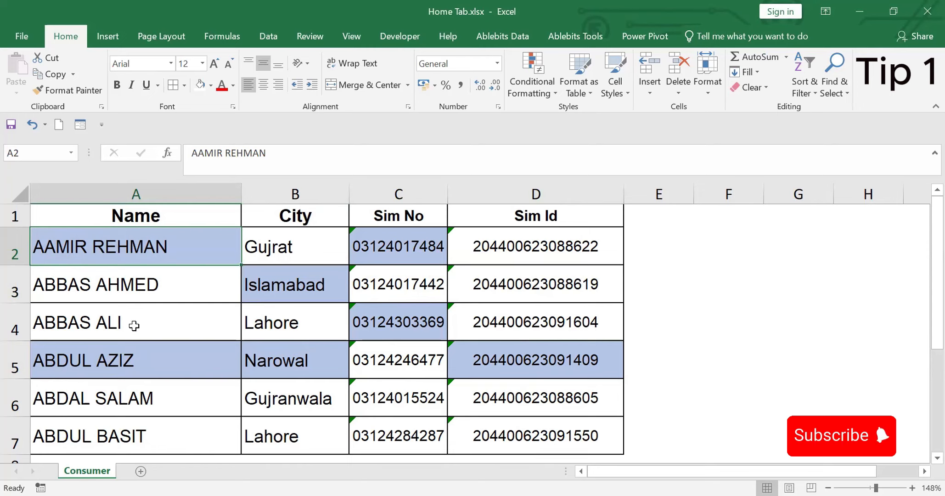
{"action": "left_click", "coordinate": [102, 108]}
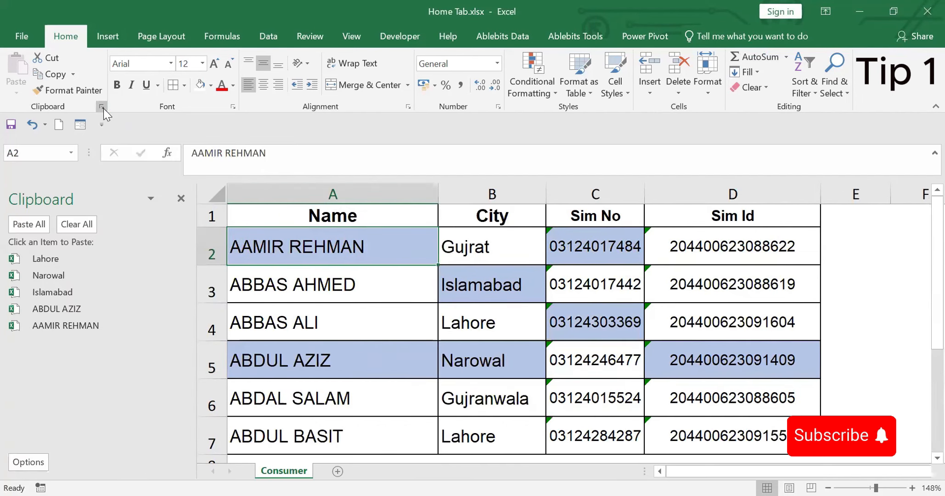
{"action": "left_click", "coordinate": [81, 228]}
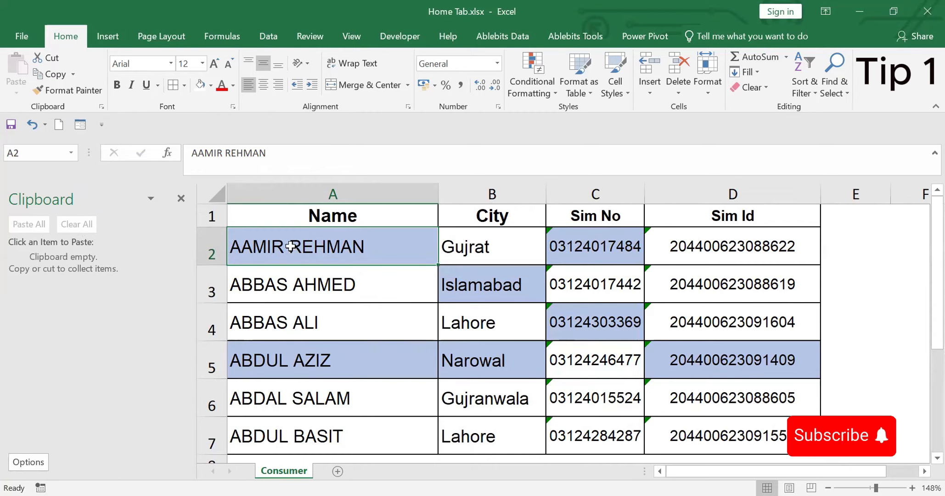
Collect the highlighted Name cells A2 and A5 and City cells B3 and B5 in the Clipboard, copying each separately
{"action": "key", "text": "ctrl+c"}
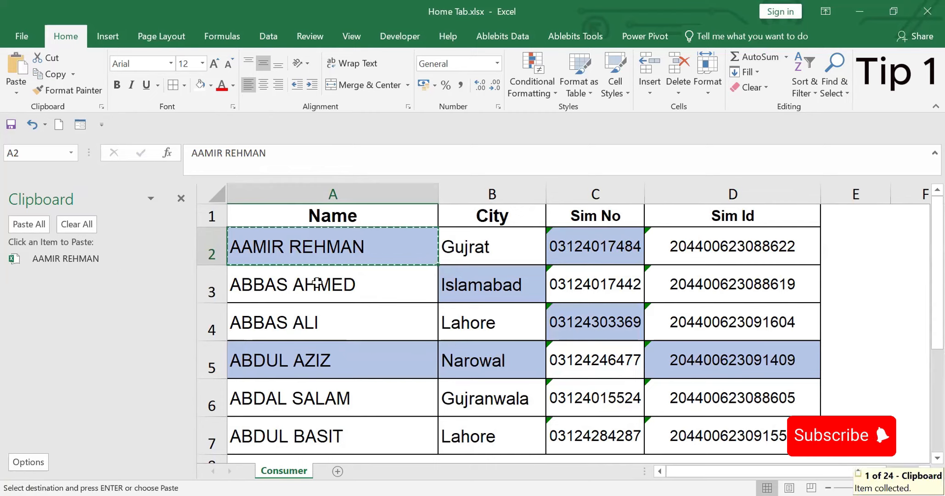
{"action": "left_click", "coordinate": [297, 355]}
{"action": "key", "text": "ctrl+c"}
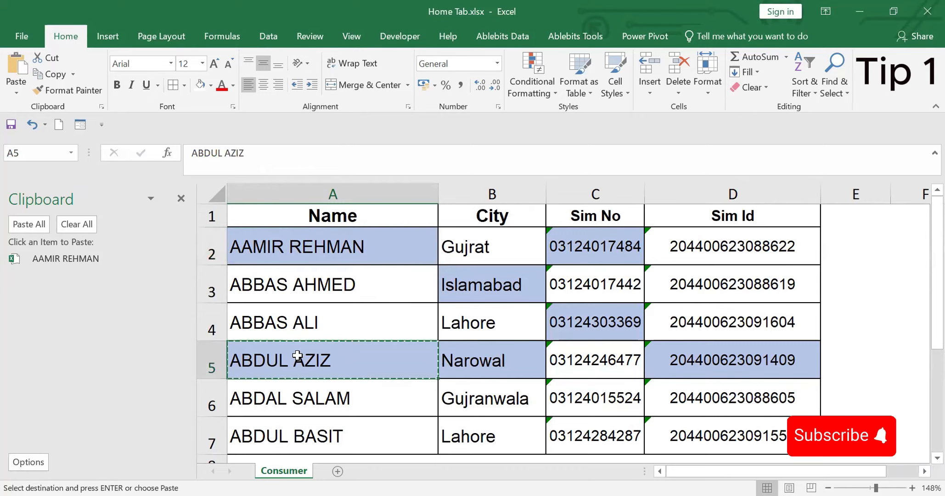
{"action": "left_click", "coordinate": [505, 281]}
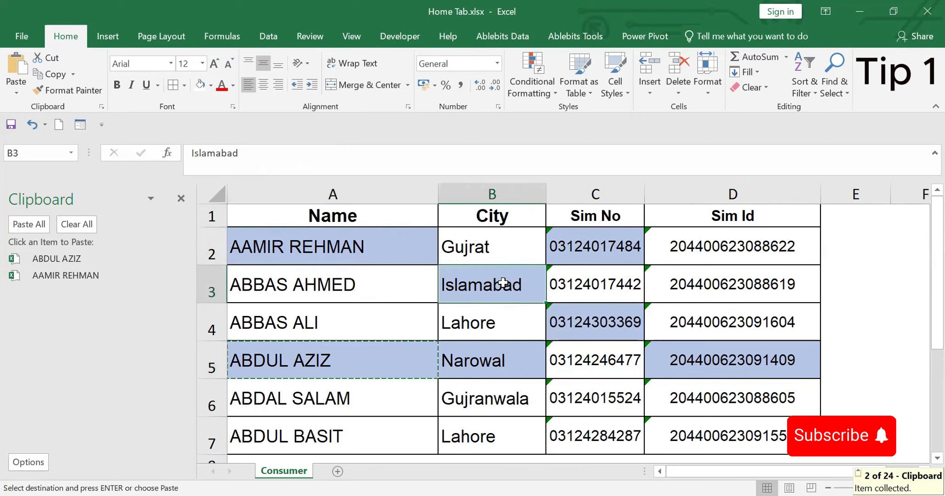
{"action": "key", "text": "ctrl+c"}
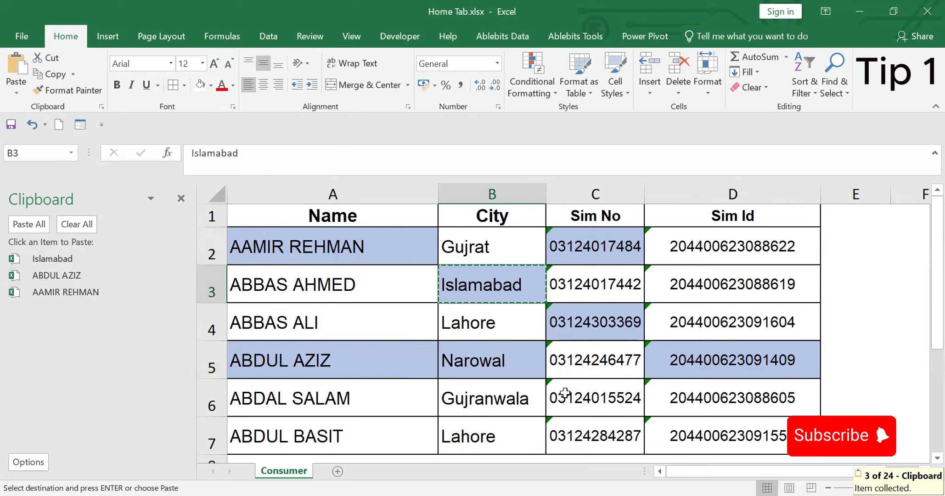
{"action": "left_click", "coordinate": [502, 360]}
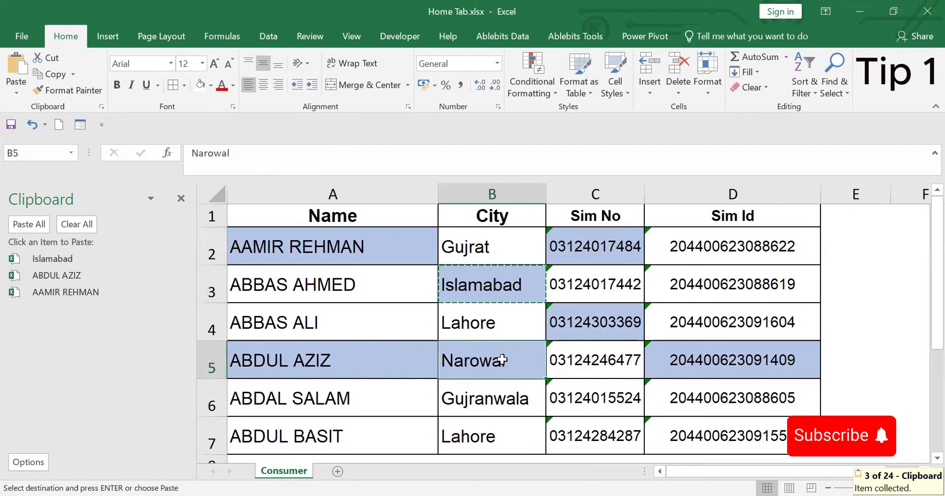
{"action": "key", "text": "ctrl+c"}
Add the highlighted Sim No cells C2 and C4 and Sim Id cell D5 to the Clipboard, copying each separately
{"action": "left_click", "coordinate": [599, 246]}
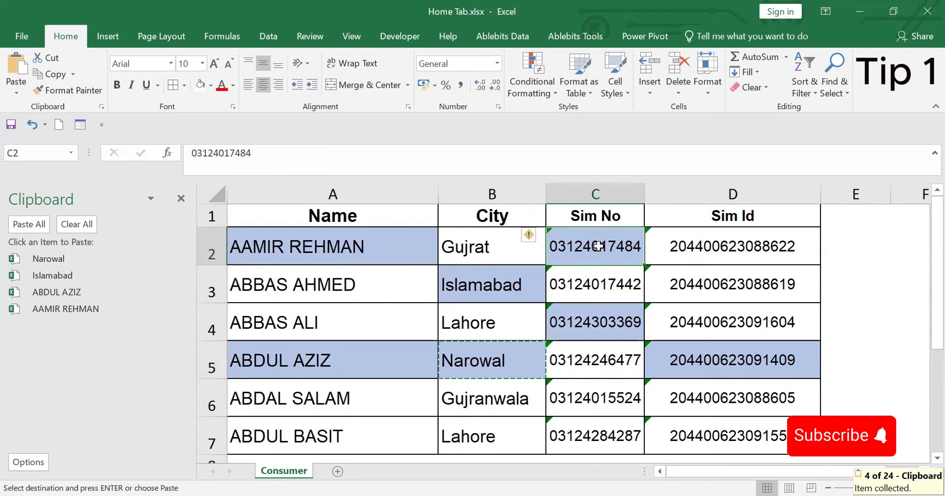
{"action": "key", "text": "ctrl+c"}
{"action": "left_click", "coordinate": [583, 324]}
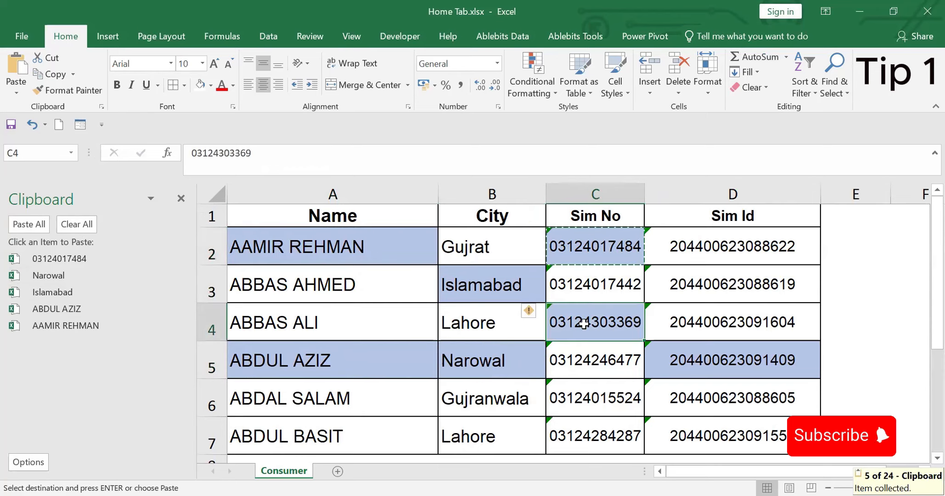
{"action": "key", "text": "ctrl+c"}
{"action": "left_click", "coordinate": [713, 360]}
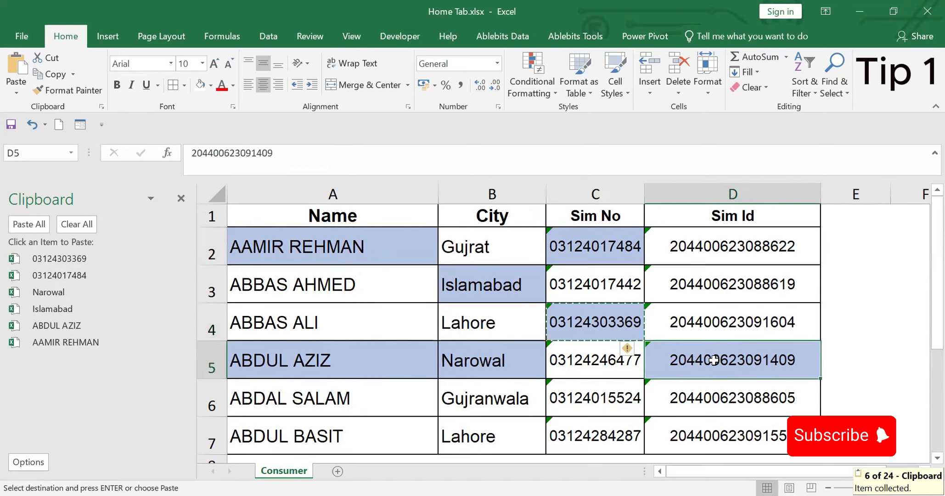
{"action": "key", "text": "ctrl+c"}
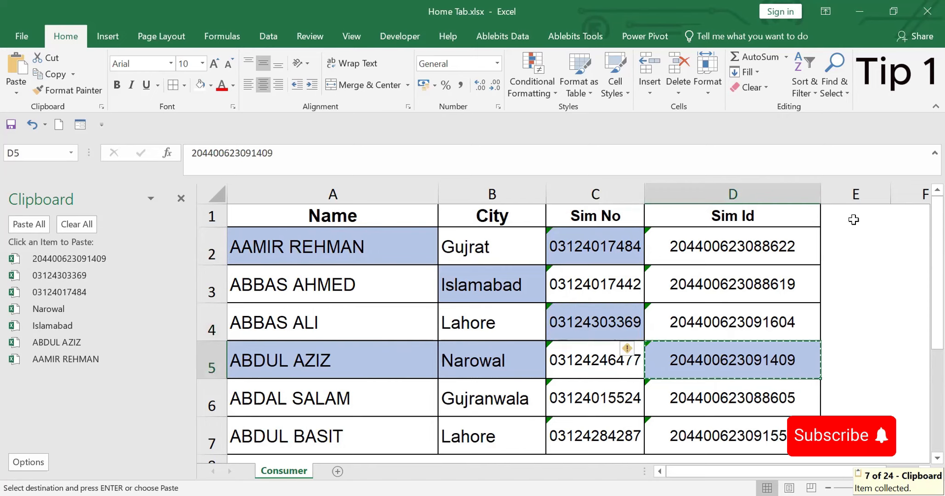
Paste all collected Clipboard items starting at E1 and autofit the width of column E
{"action": "left_click", "coordinate": [852, 211]}
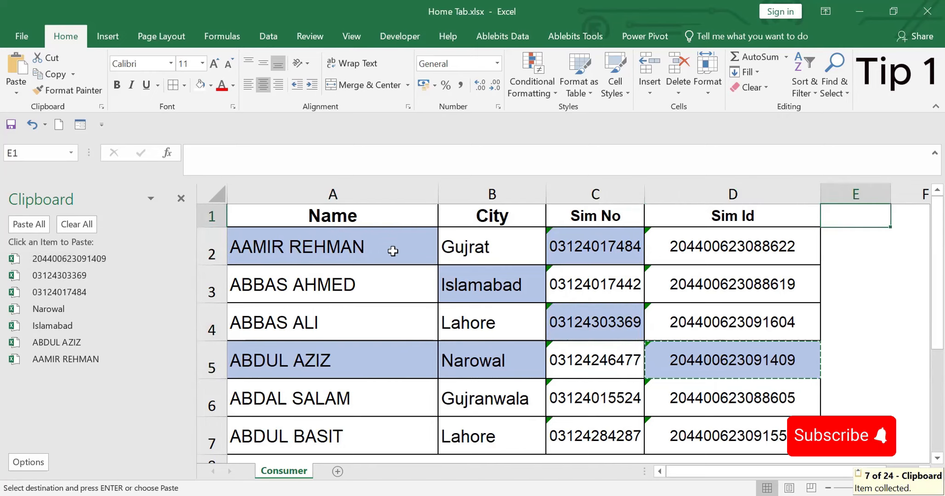
{"action": "left_click", "coordinate": [36, 225]}
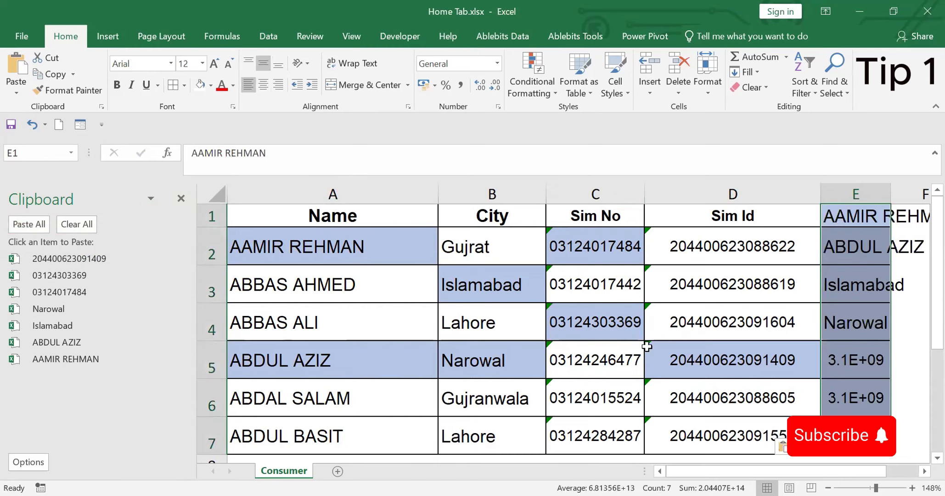
{"action": "double_click", "coordinate": [890, 188]}
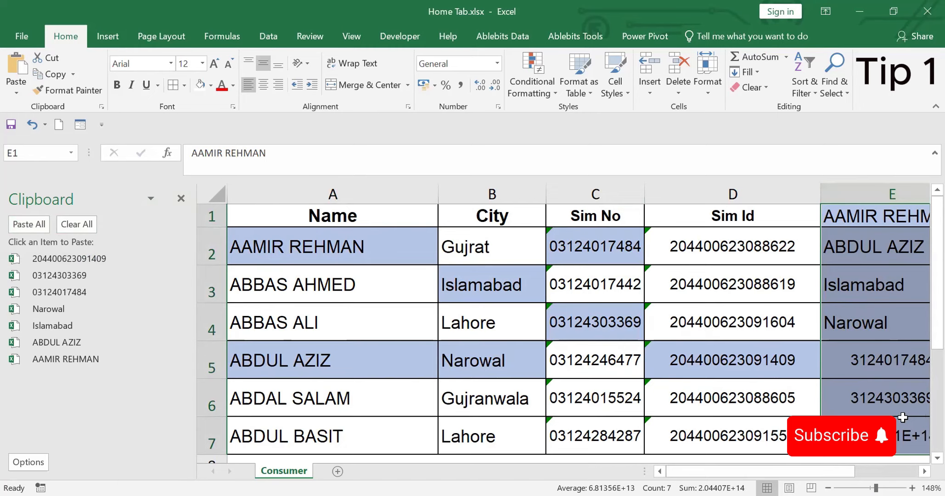
Undo the paste in column E and clear all collected Clipboard items
{"action": "key", "text": "ctrl+z"}
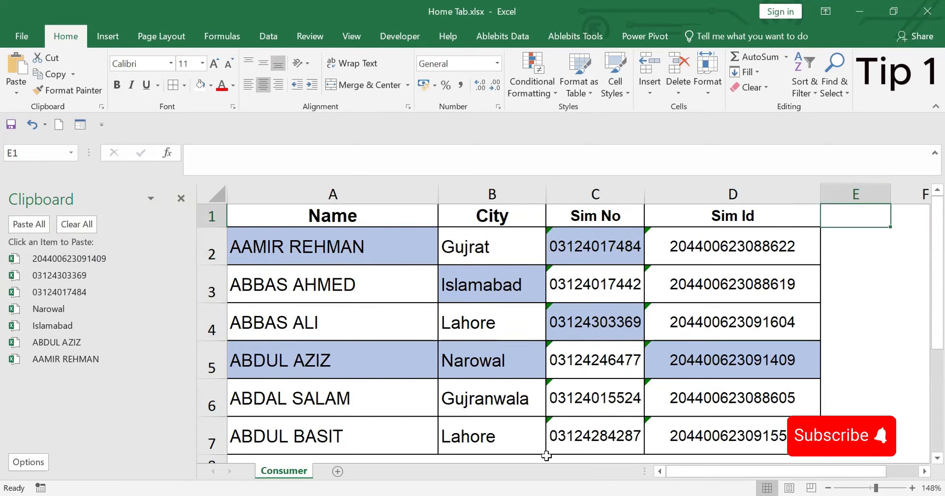
{"action": "left_click", "coordinate": [78, 226]}
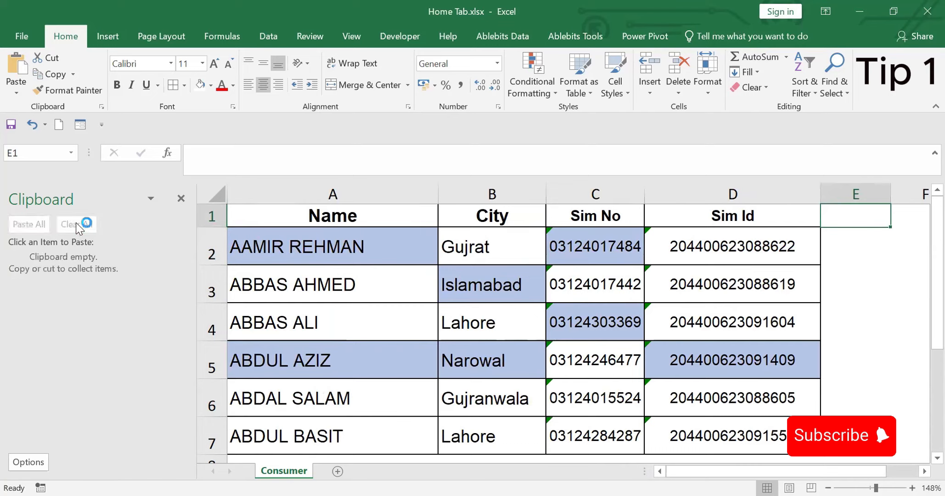
Collect the highlighted cells A2, A5 and B3 in the emptied Clipboard, copying each separately
{"action": "left_click", "coordinate": [314, 250]}
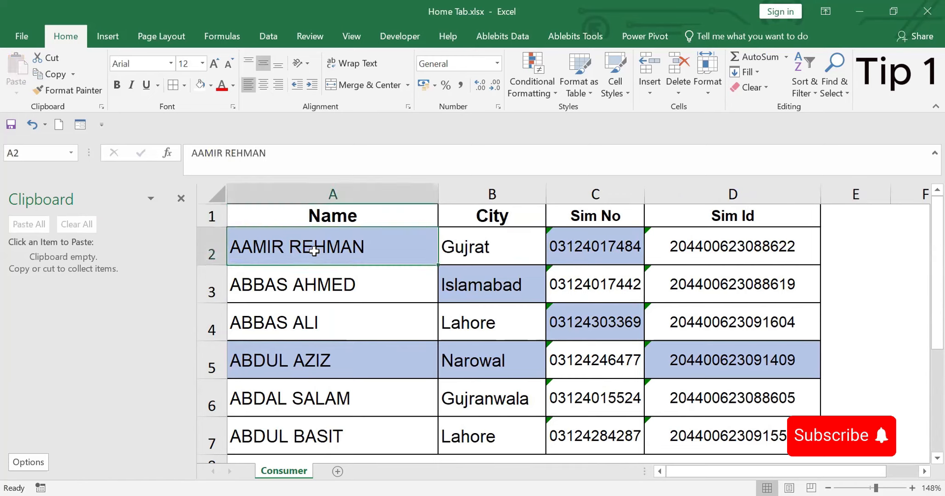
{"action": "key", "text": "ctrl+c"}
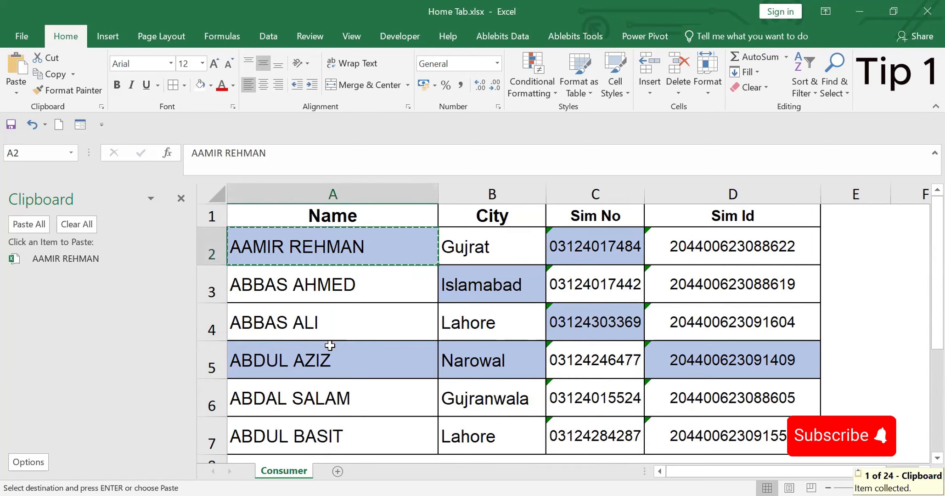
{"action": "left_click", "coordinate": [330, 345]}
{"action": "key", "text": "ctrl+c"}
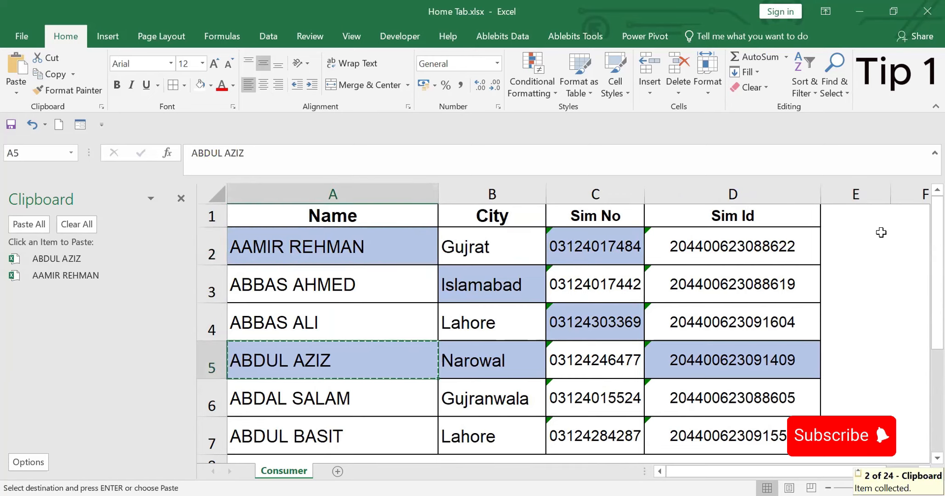
{"action": "left_click", "coordinate": [483, 278]}
{"action": "key", "text": "ctrl+c"}
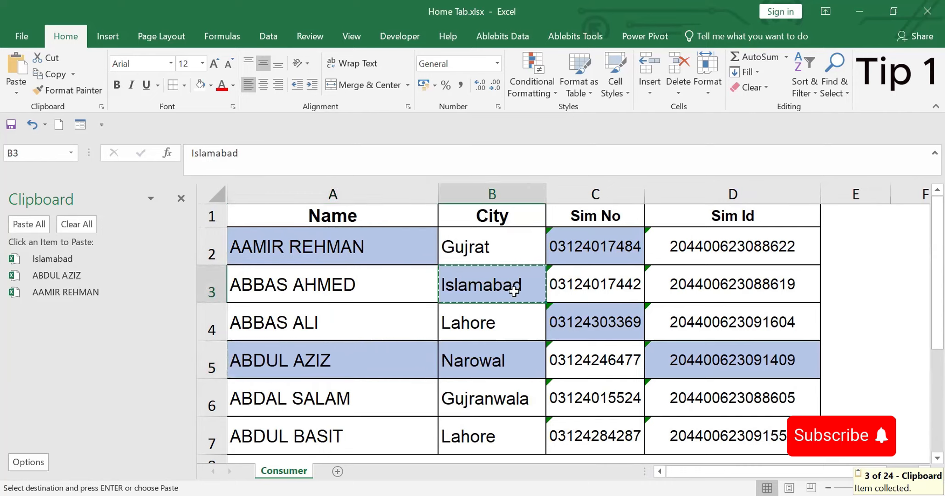
Try a regular paste of the copied cells in E1, undo it and clear the Clipboard
{"action": "left_click", "coordinate": [845, 214]}
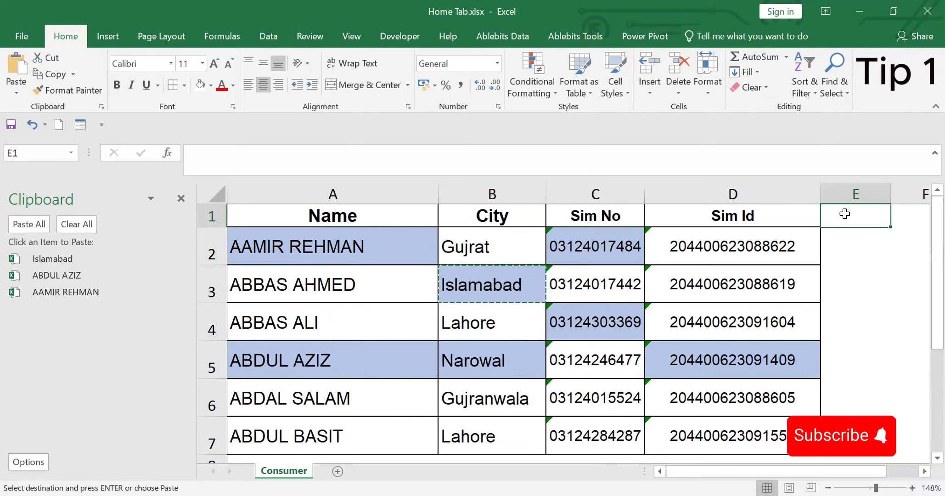
{"action": "key", "text": "ctrl+v"}
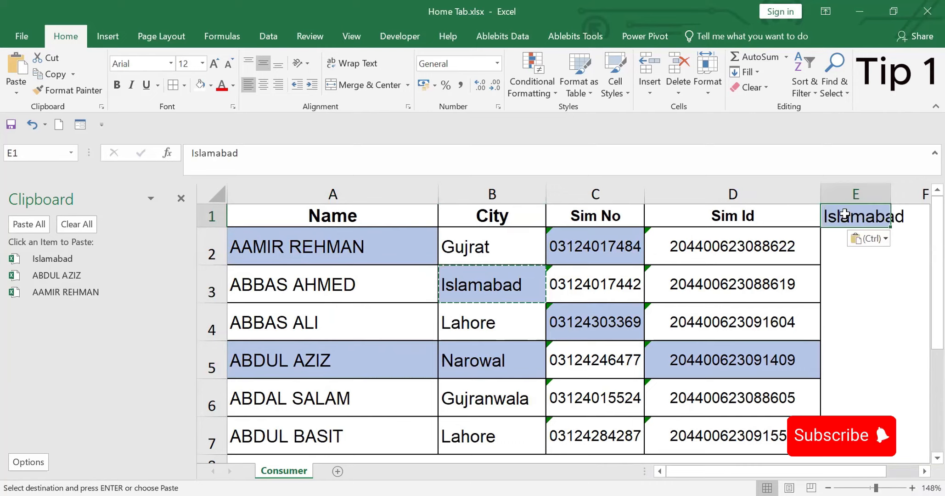
{"action": "key", "text": "ctrl+z"}
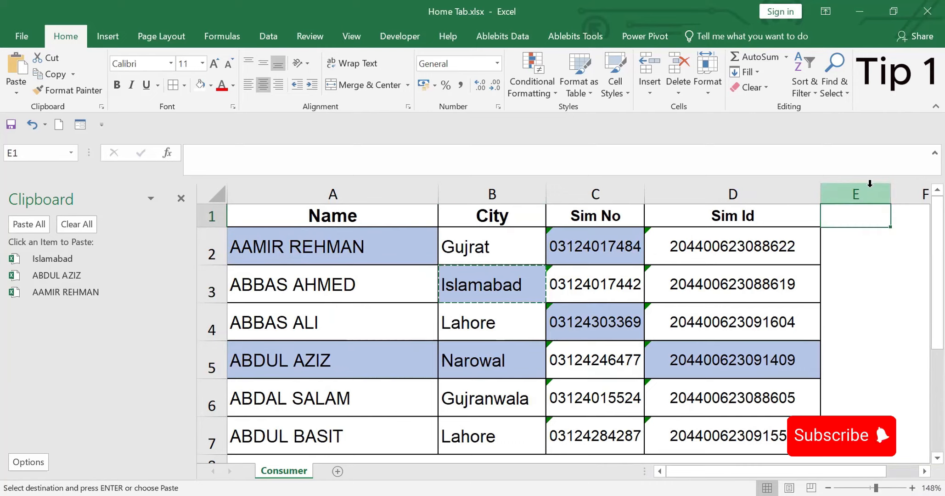
{"action": "key", "text": "Escape"}
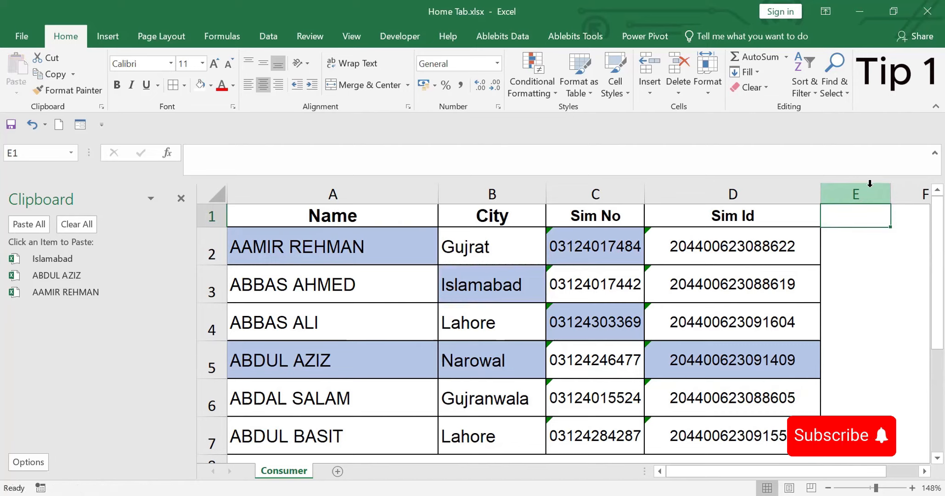
{"action": "left_click", "coordinate": [85, 224]}
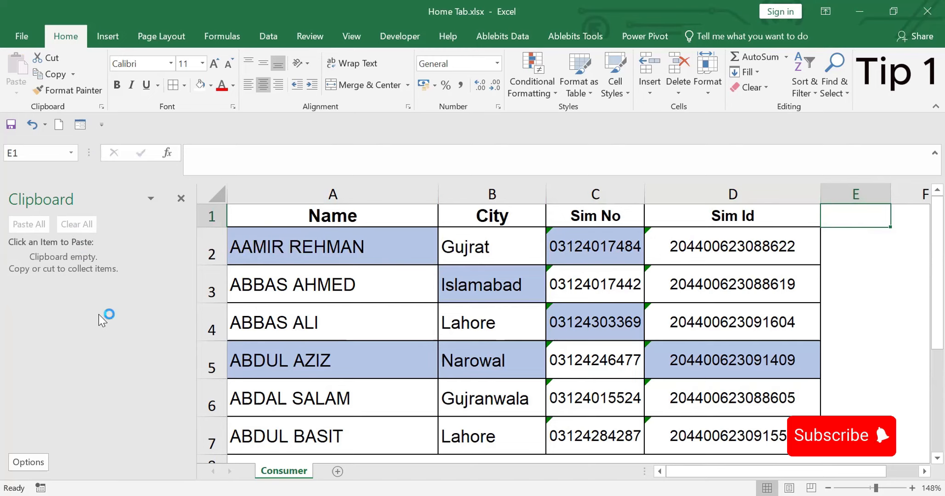
Collect the highlighted cells A2, B3 and C4 in the Clipboard, copying each separately in that order
{"action": "left_click", "coordinate": [303, 237]}
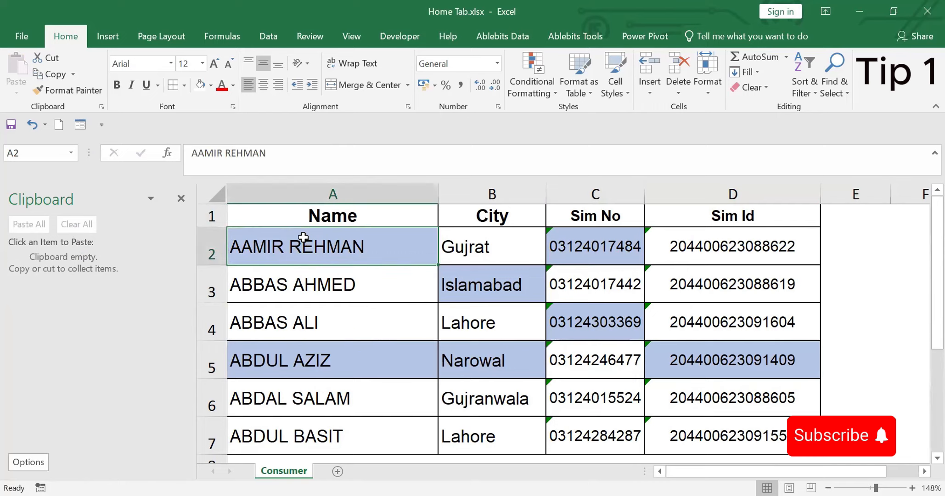
{"action": "key", "text": "ctrl+c"}
{"action": "left_click", "coordinate": [482, 289]}
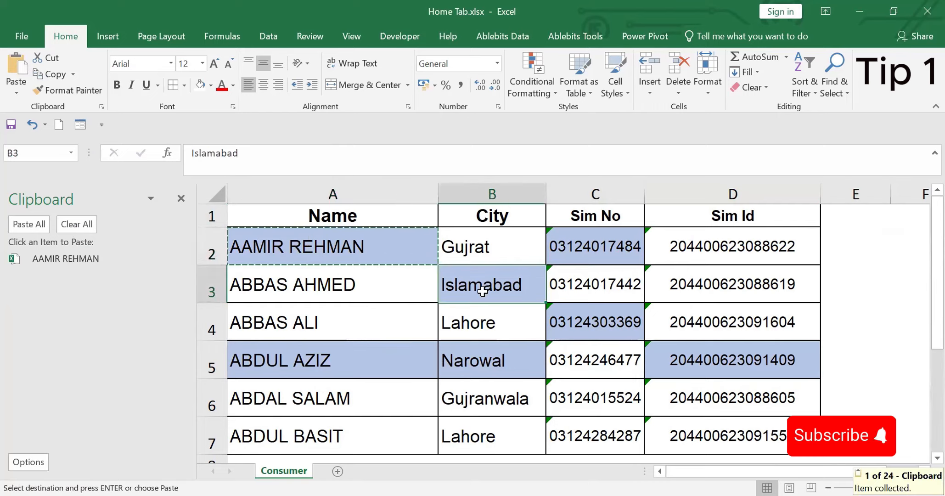
{"action": "key", "text": "ctrl+c"}
{"action": "left_click", "coordinate": [608, 324]}
{"action": "key", "text": "ctrl+c"}
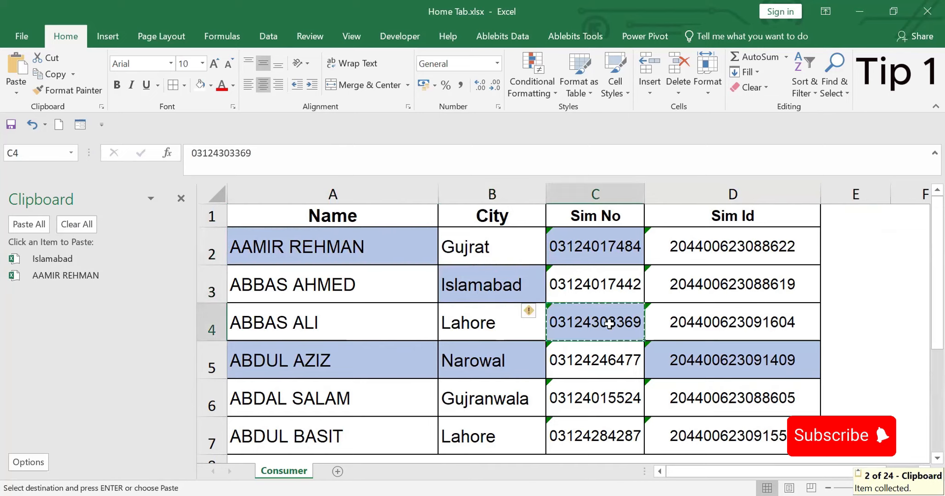
Add the highlighted cells A5, B5, C2 and D5 to the Clipboard, copying each separately in that order
{"action": "left_click", "coordinate": [256, 360]}
{"action": "key", "text": "ctrl+c"}
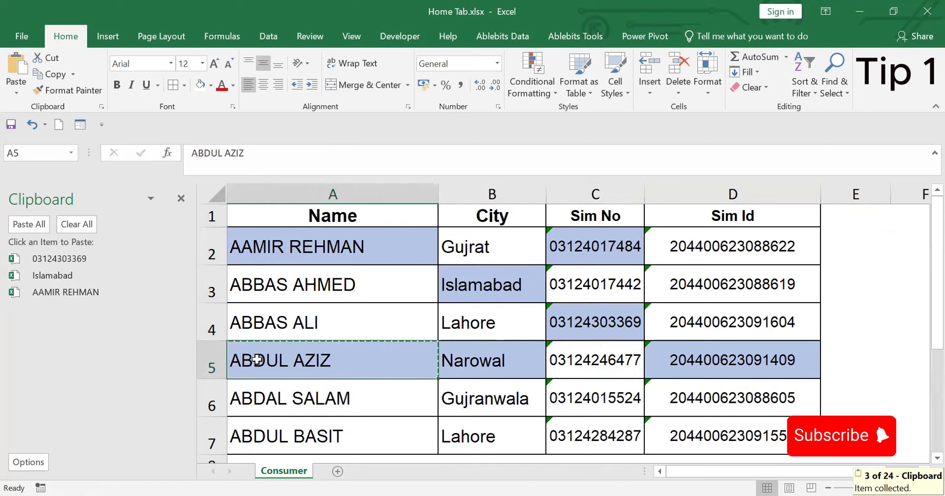
{"action": "left_click", "coordinate": [460, 358]}
{"action": "key", "text": "ctrl+c"}
{"action": "left_click", "coordinate": [605, 242]}
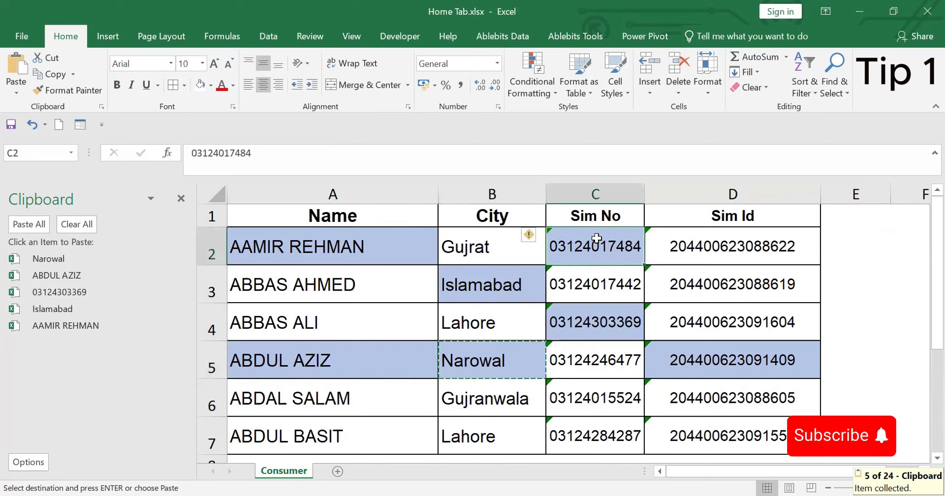
{"action": "key", "text": "ctrl+c"}
{"action": "left_click", "coordinate": [697, 365]}
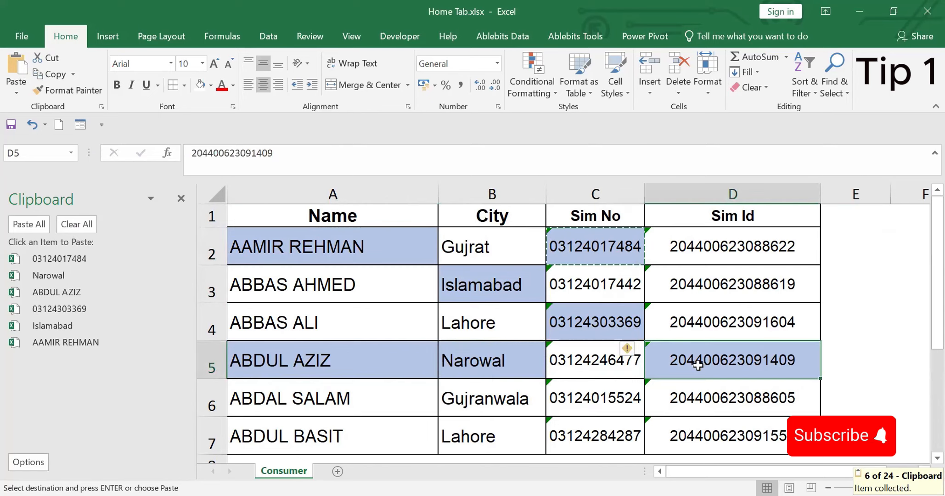
{"action": "key", "text": "ctrl+c"}
Try a regular paste of the collected cells in E1 and undo it
{"action": "left_click", "coordinate": [847, 211]}
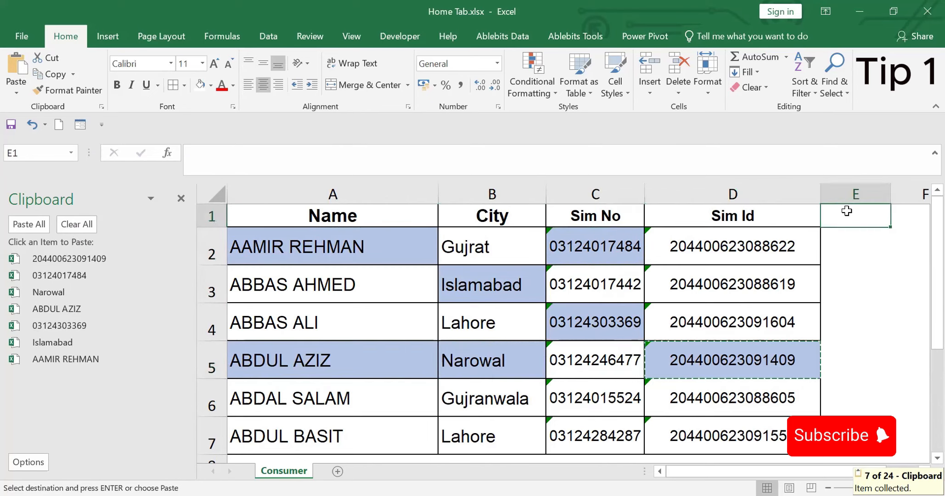
{"action": "key", "text": "ctrl+v"}
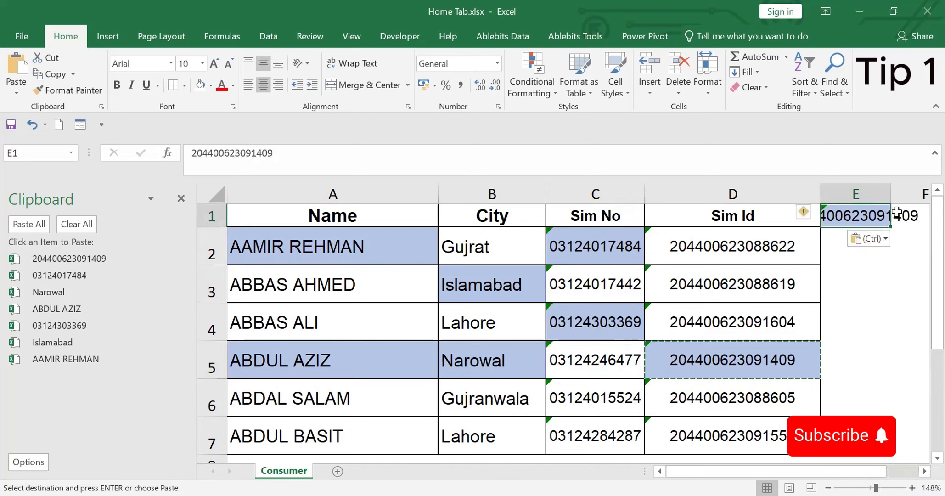
{"action": "key", "text": "ctrl+z"}
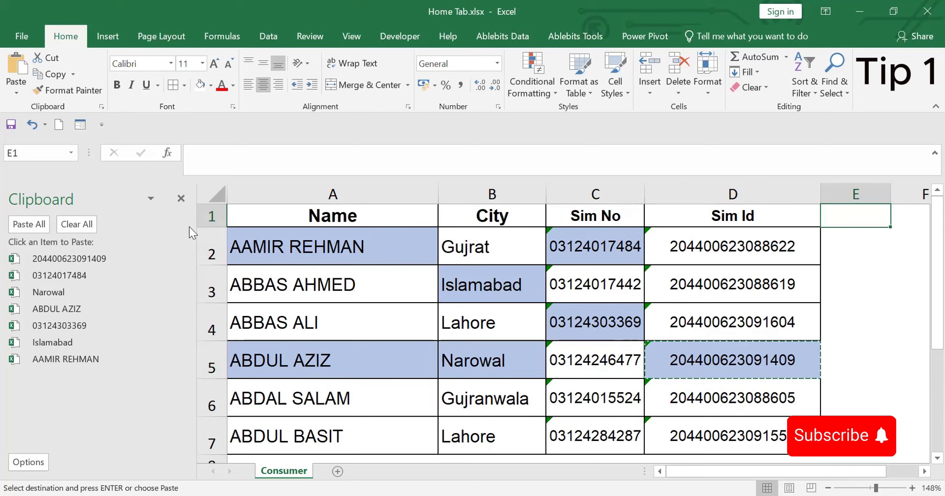
Paste all the collected Clipboard items starting at E1 and autofit the width of column E
{"action": "left_click", "coordinate": [29, 225]}
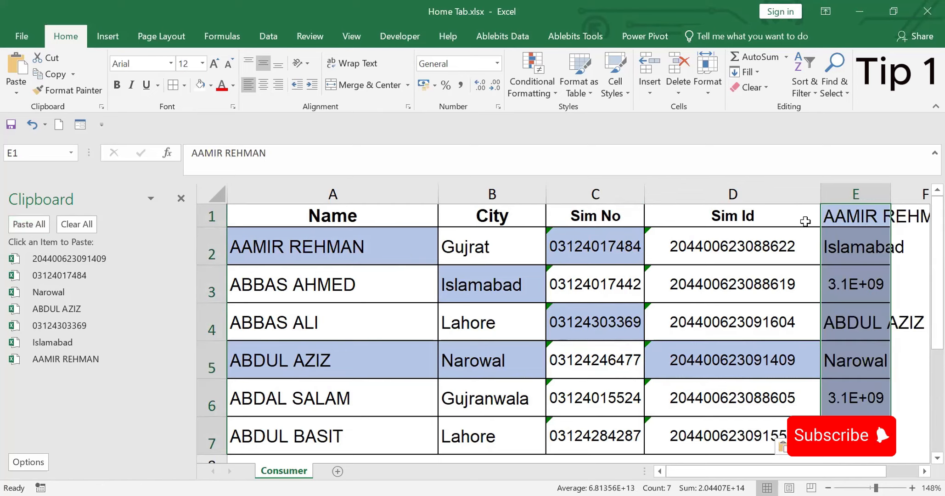
{"action": "double_click", "coordinate": [890, 188]}
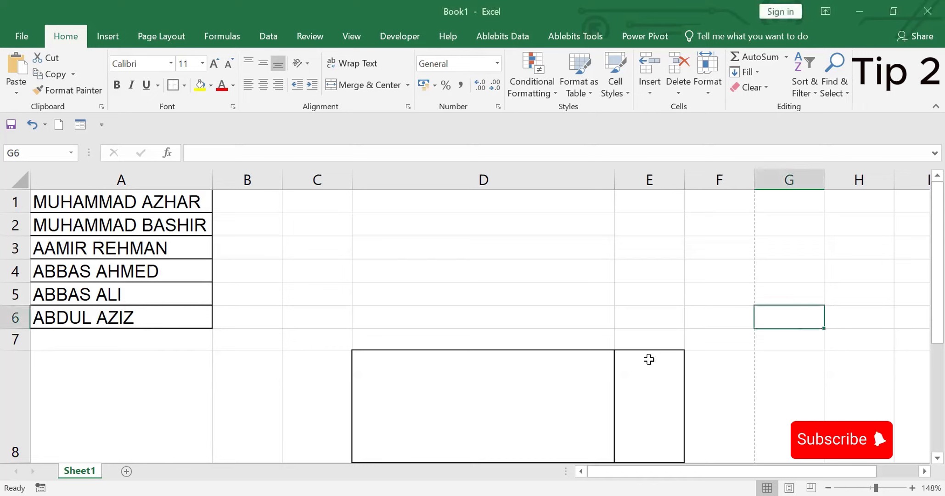
In Book1, enter a, d, f and g on separate lines within cell G6
{"action": "type", "text": "a"}
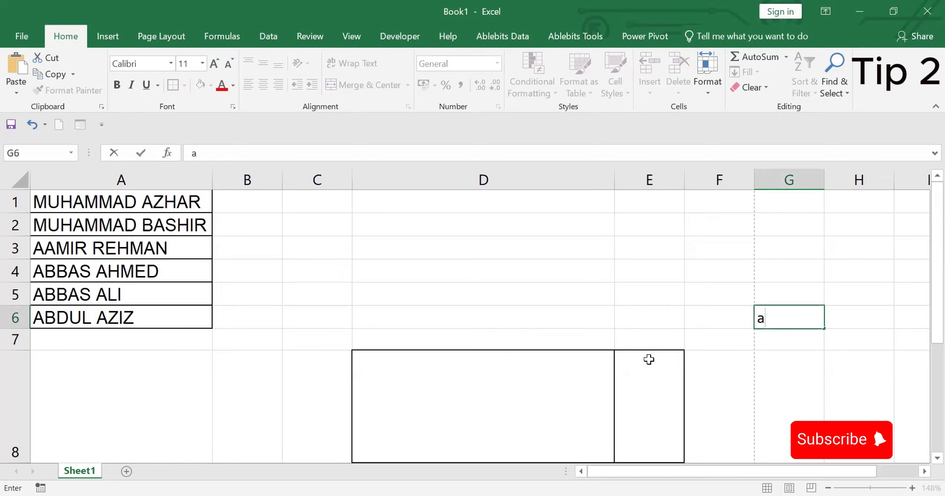
{"action": "key", "text": "alt+Return"}
{"action": "type", "text": "d"}
{"action": "key", "text": "alt+Return"}
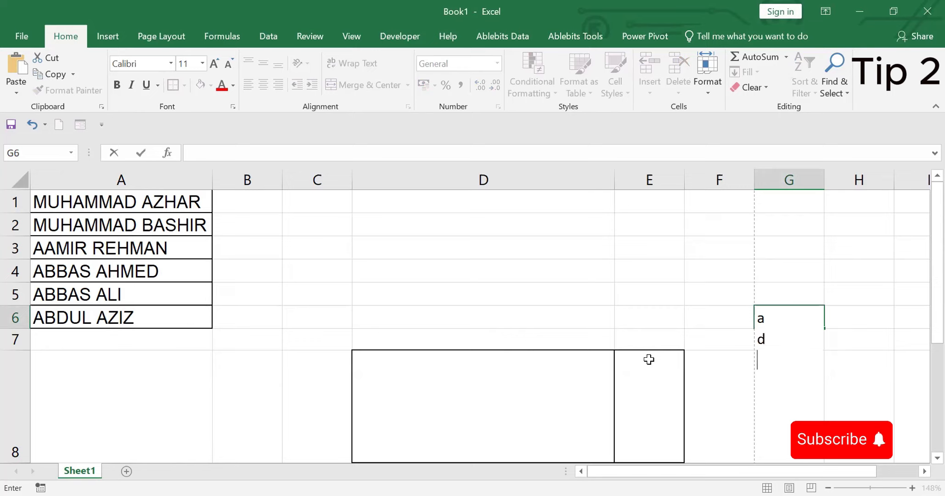
{"action": "type", "text": "f"}
{"action": "key", "text": "alt+Return"}
{"action": "type", "text": "g"}
{"action": "left_click_drag", "start_coordinate": [829, 370], "coordinate": [840, 384]}
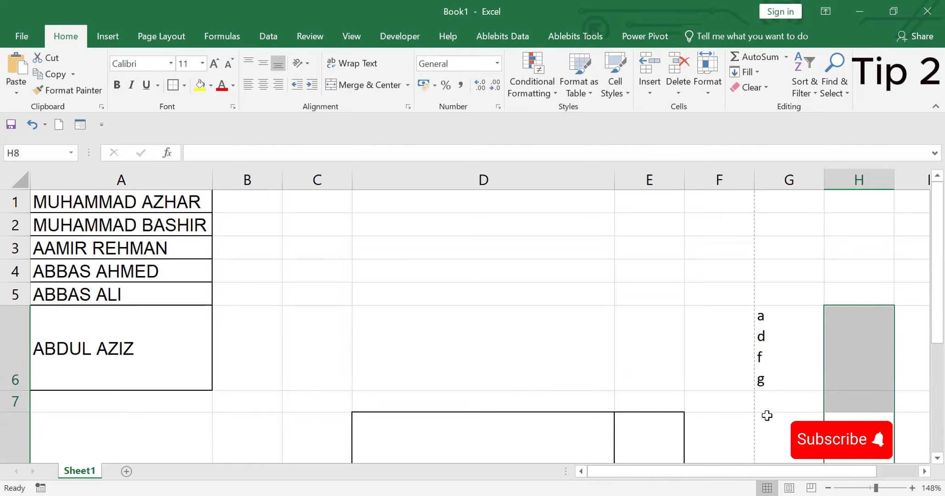
Undo the multi-line entry in G6
{"action": "scroll", "coordinate": [767, 415], "scroll_direction": "down", "scroll_amount": 2}
{"action": "key", "text": "ctrl+z"}
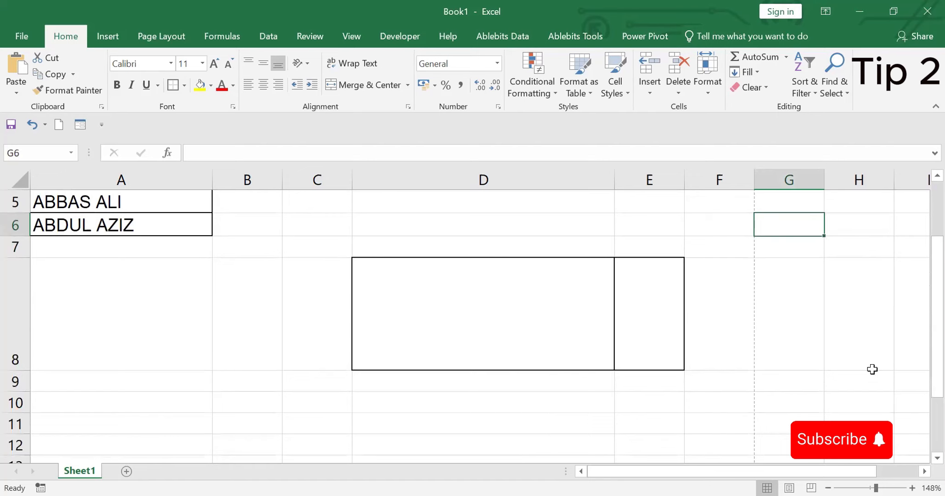
{"action": "left_click_drag", "start_coordinate": [924, 285], "coordinate": [924, 146]}
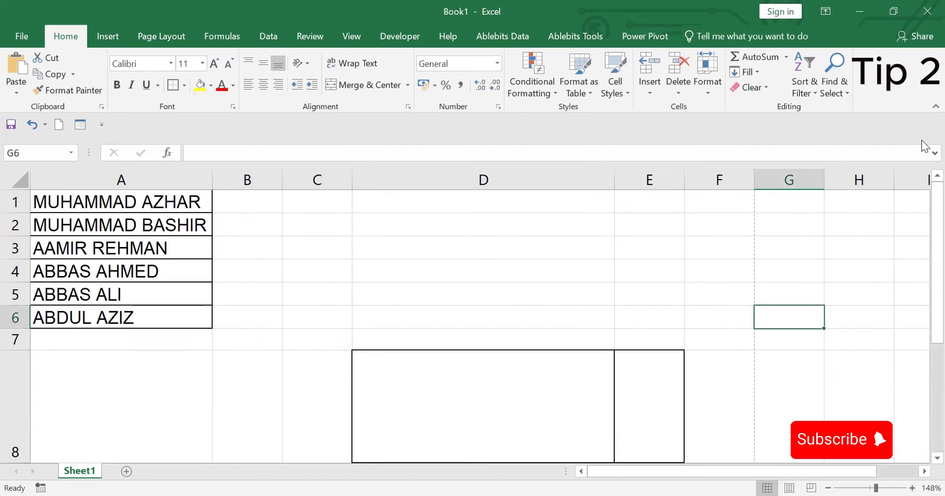
Try copying the names in A1:A6 and start editing G1 in the formula bar
{"action": "left_click_drag", "start_coordinate": [105, 204], "coordinate": [100, 322]}
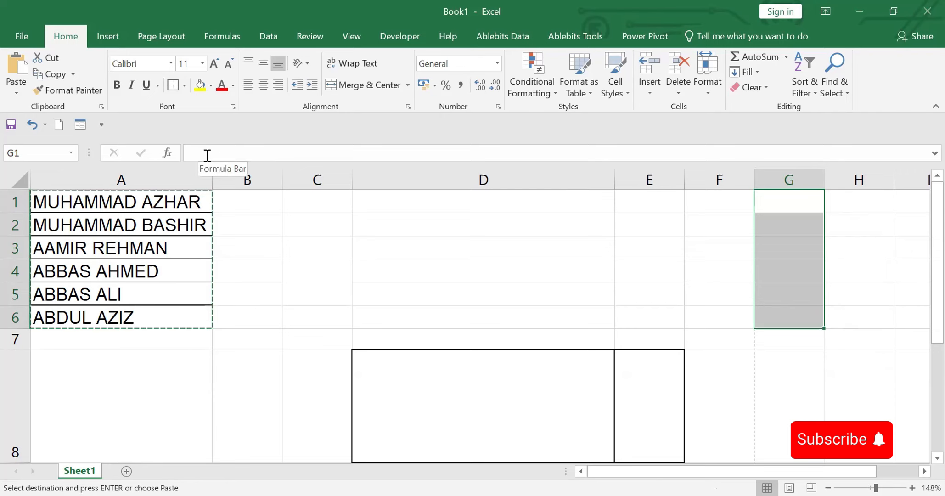
{"action": "left_click", "coordinate": [207, 156]}
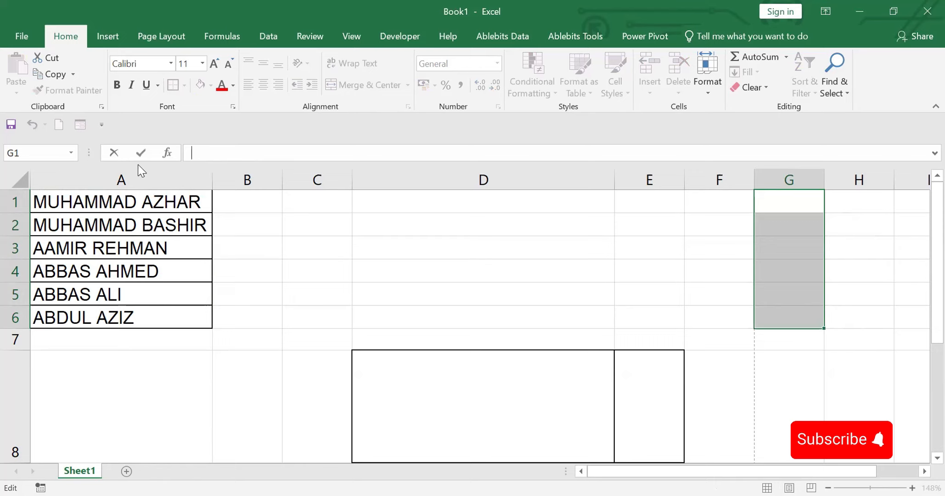
Leave the cell edit and copy the six names in A1:A6
{"action": "left_click", "coordinate": [97, 202]}
{"action": "left_click_drag", "start_coordinate": [98, 219], "coordinate": [101, 317]}
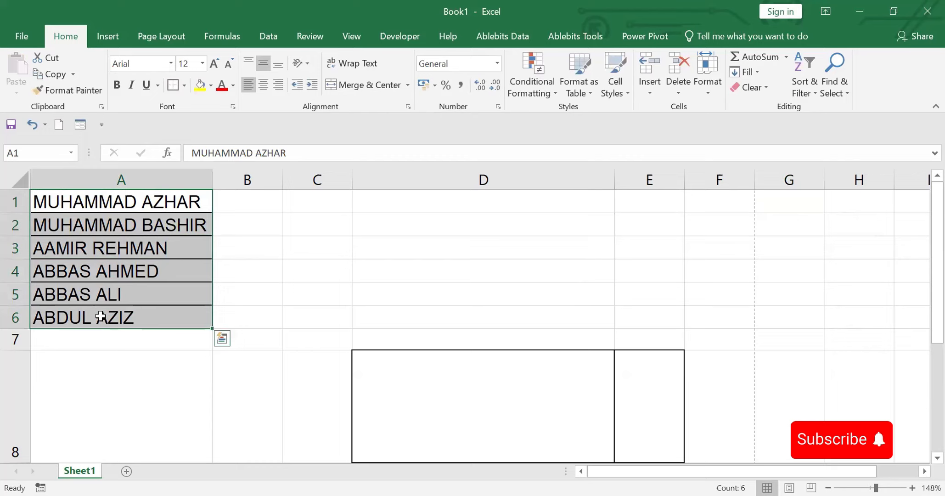
{"action": "key", "text": "ctrl+c"}
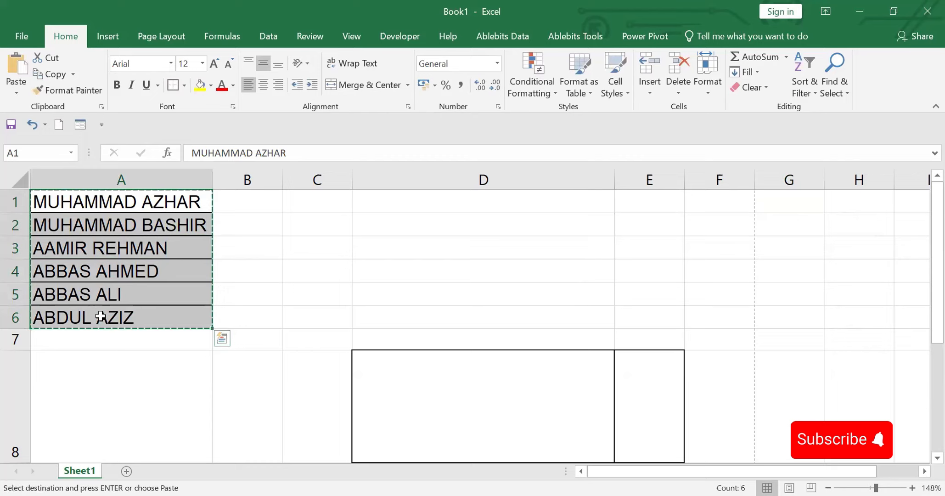
Paste the six copied names from the Office Clipboard as separate lines inside the single cell D8
{"action": "left_click", "coordinate": [376, 373]}
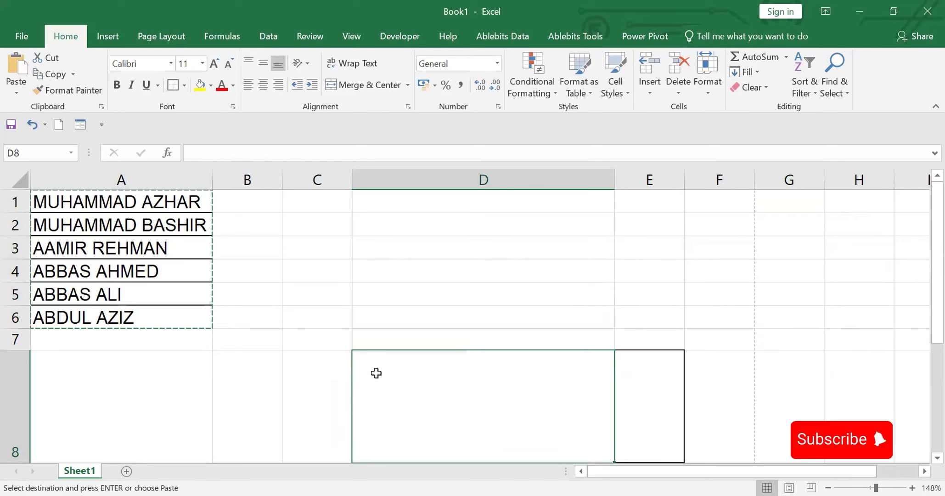
{"action": "left_click", "coordinate": [102, 107]}
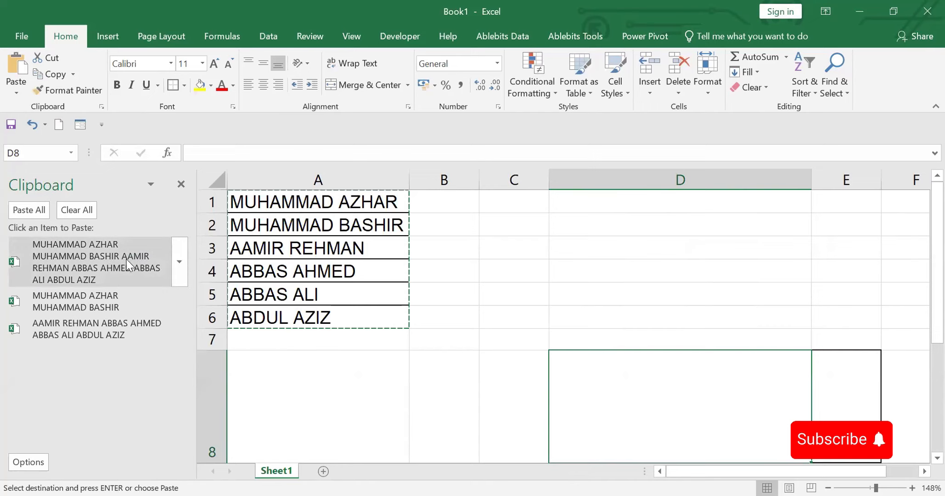
{"action": "left_click", "coordinate": [203, 152]}
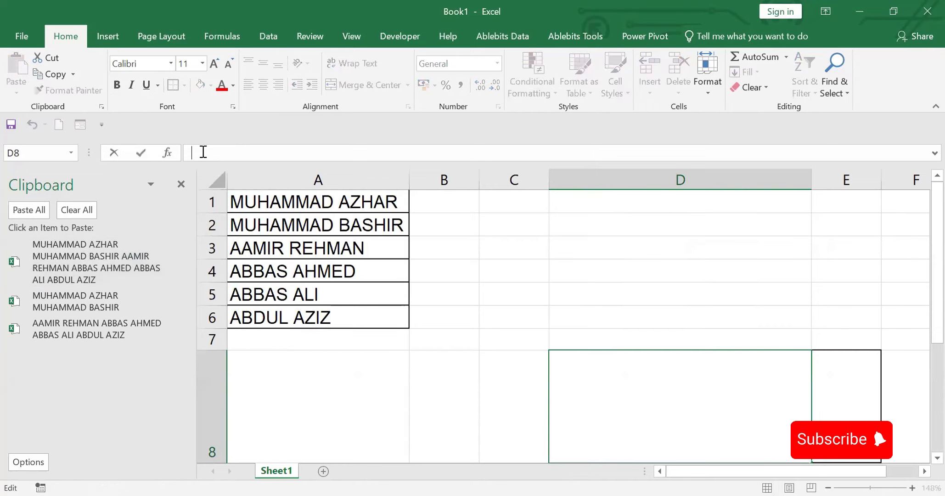
{"action": "left_click", "coordinate": [179, 262]}
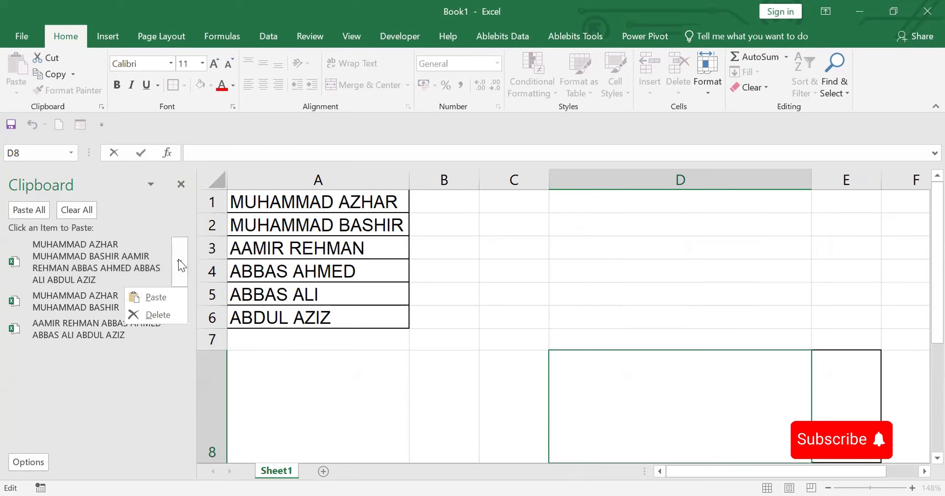
{"action": "left_click", "coordinate": [154, 298]}
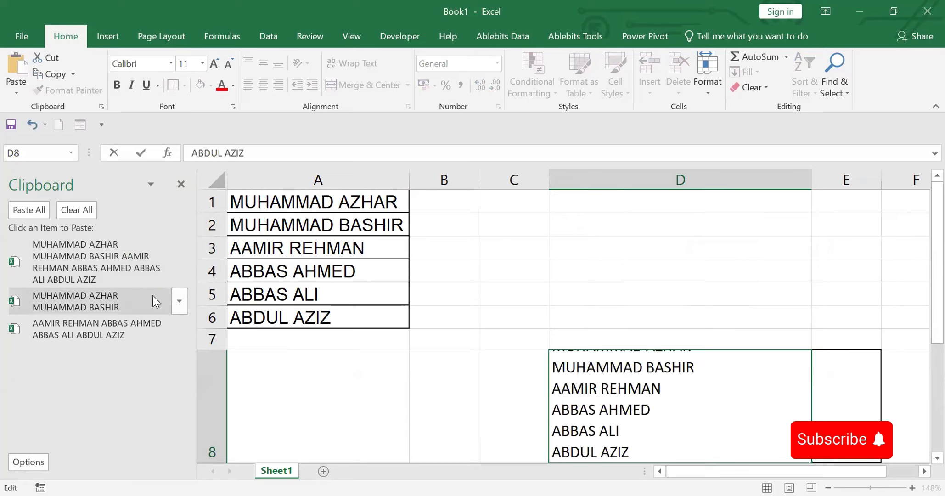
Close the Office Clipboard and autofit the height of row 8 to the pasted names
{"action": "scroll", "coordinate": [923, 462], "scroll_direction": "down", "scroll_amount": 1}
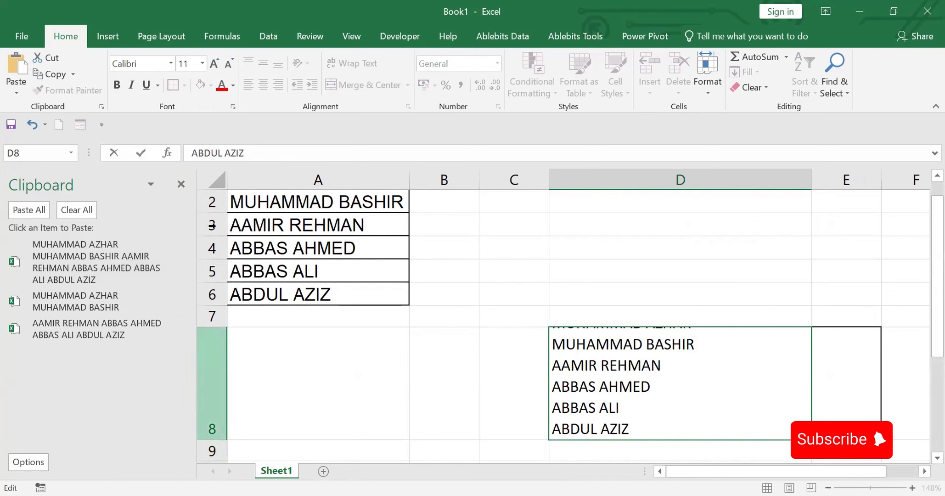
{"action": "left_click", "coordinate": [183, 185]}
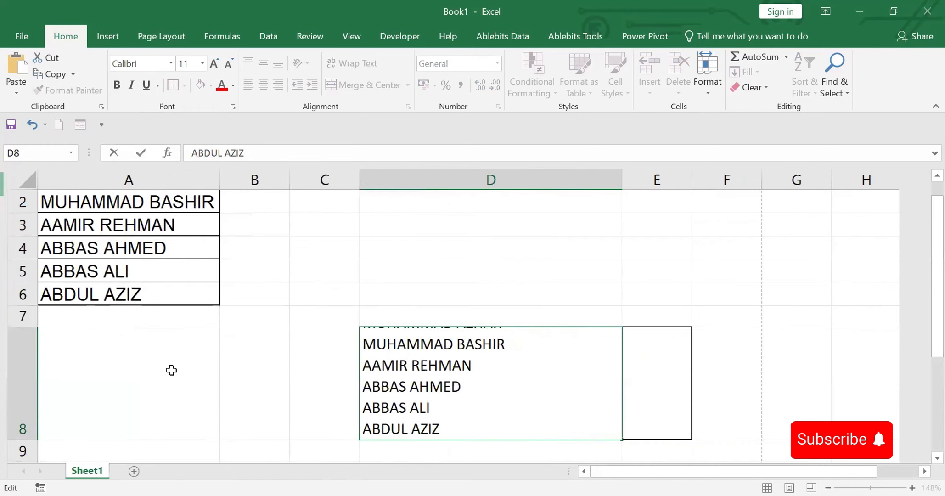
{"action": "left_click", "coordinate": [147, 180]}
{"action": "double_click", "coordinate": [20, 438]}
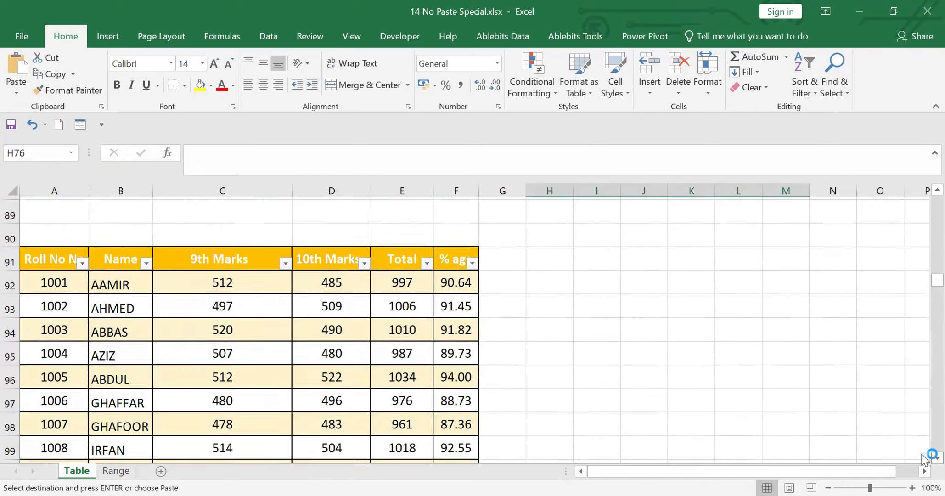
In 14 No Paste Special.xlsx, paste only the values of table A91:F101 at H91 and check the pasted Total and % age cells
{"action": "scroll", "coordinate": [465, 330], "scroll_direction": "down", "scroll_amount": 1}
{"action": "left_click", "coordinate": [51, 207]}
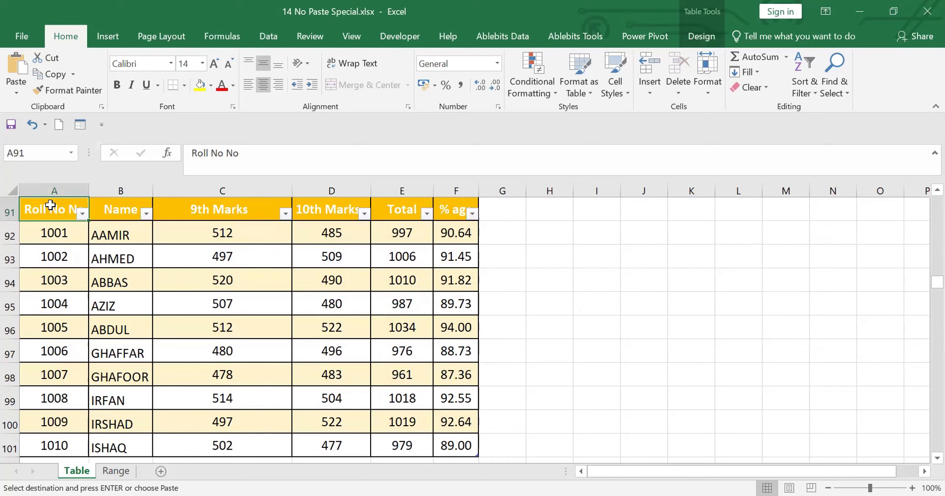
{"action": "key", "text": "ctrl+a"}
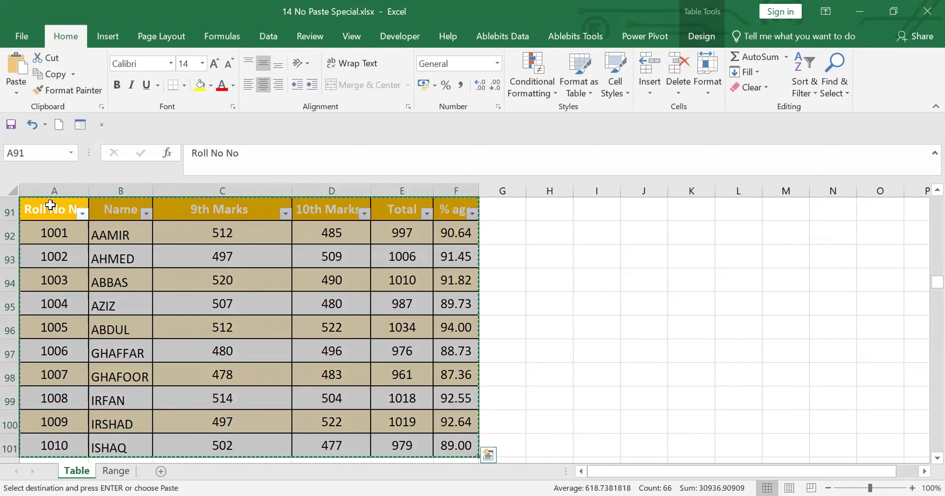
{"action": "left_click", "coordinate": [554, 208]}
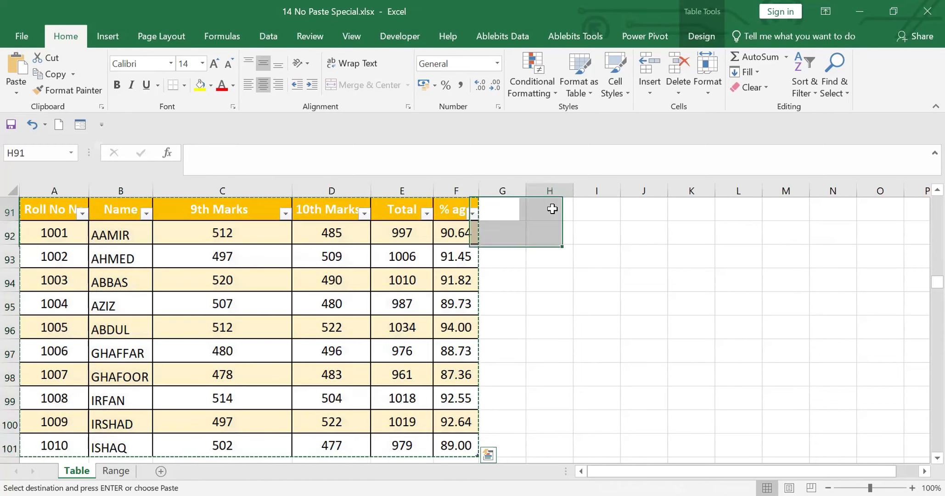
{"action": "left_click", "coordinate": [19, 94]}
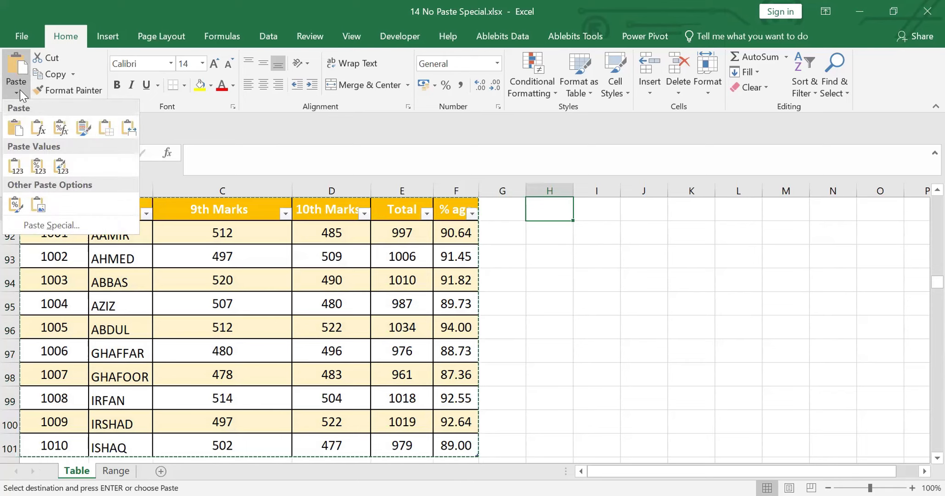
{"action": "left_click", "coordinate": [13, 167]}
{"action": "left_click", "coordinate": [750, 234]}
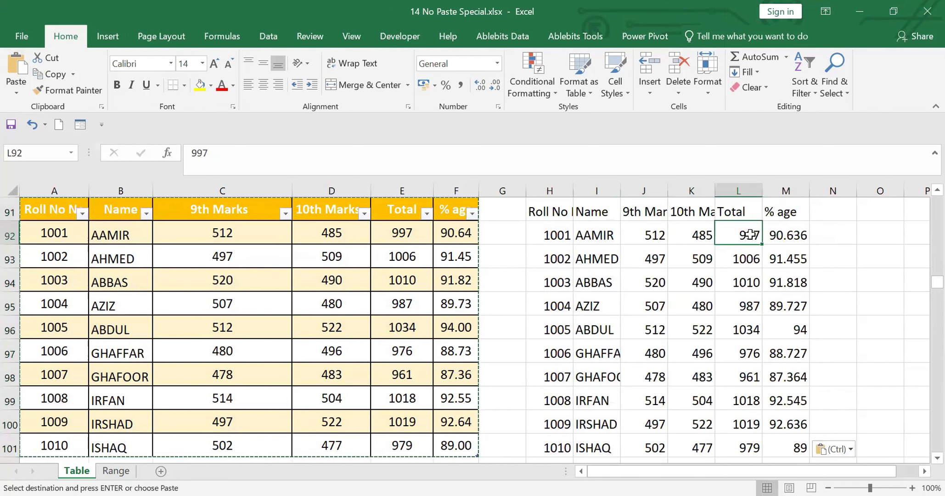
{"action": "left_click", "coordinate": [790, 235]}
{"action": "left_click", "coordinate": [756, 259]}
{"action": "left_click", "coordinate": [775, 259]}
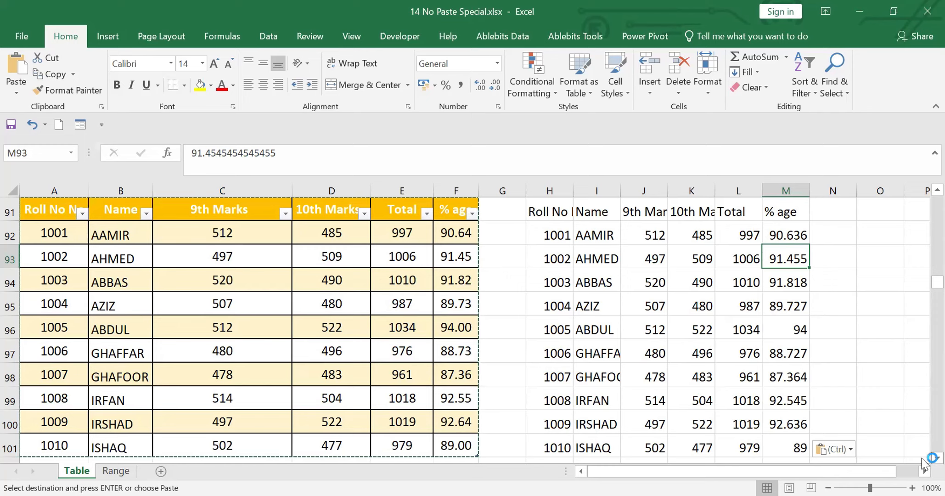
Paste table A106:F116 at I106 as values with number formatting and check the first pasted Total and % age cells
{"action": "scroll", "coordinate": [922, 459], "scroll_direction": "down", "scroll_amount": 1}
{"action": "scroll", "coordinate": [924, 462], "scroll_direction": "down", "scroll_amount": 3}
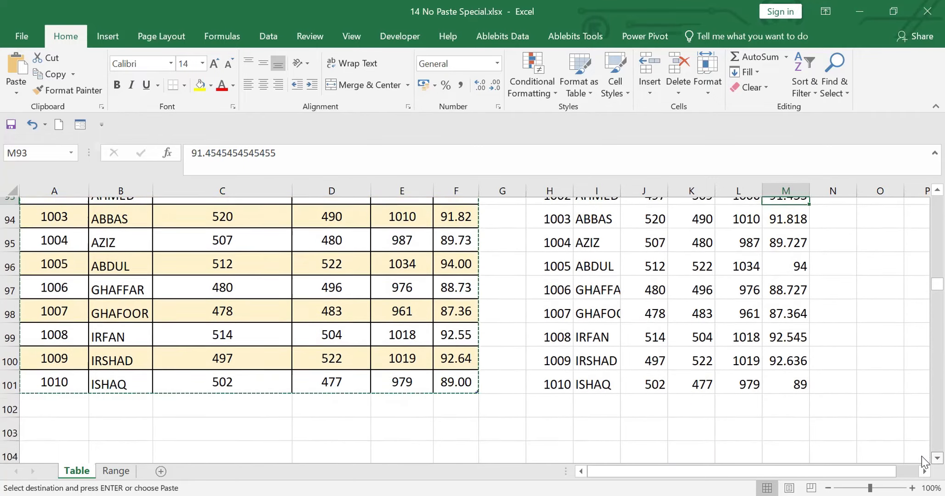
{"action": "scroll", "coordinate": [924, 462], "scroll_direction": "down", "scroll_amount": 2}
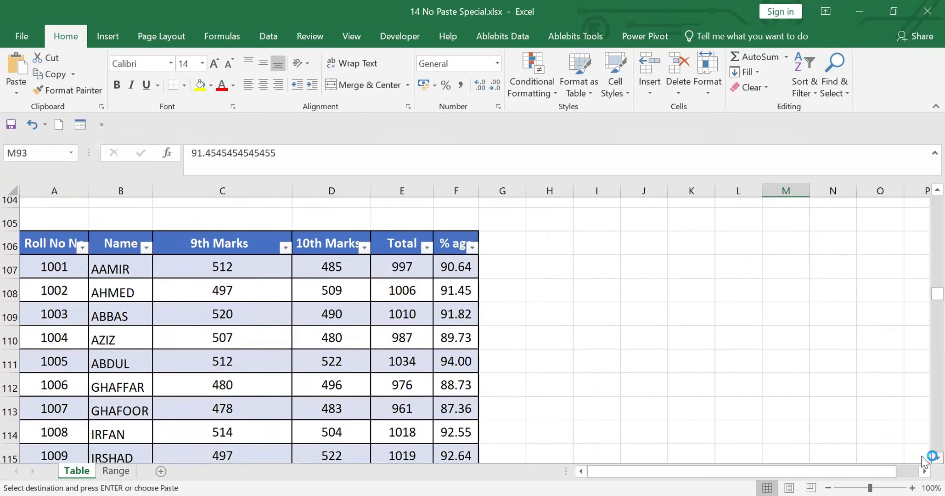
{"action": "left_click", "coordinate": [39, 210]}
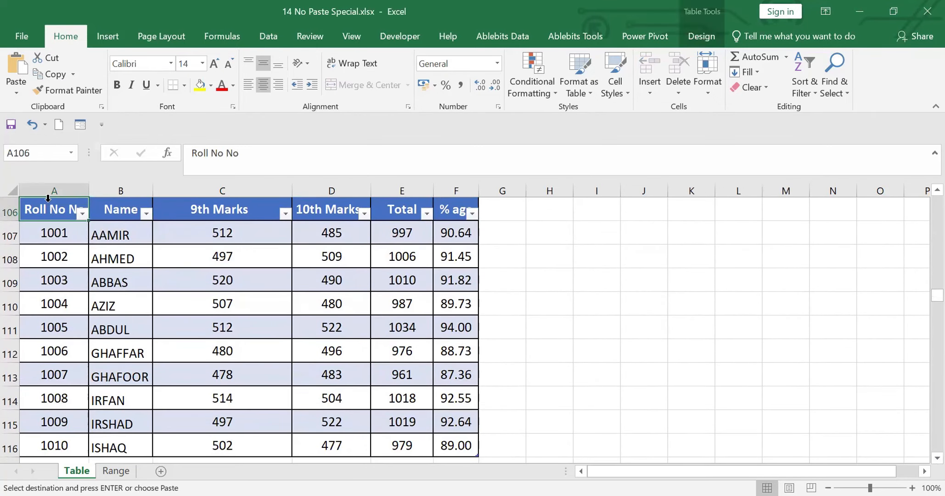
{"action": "key", "text": "ctrl+a"}
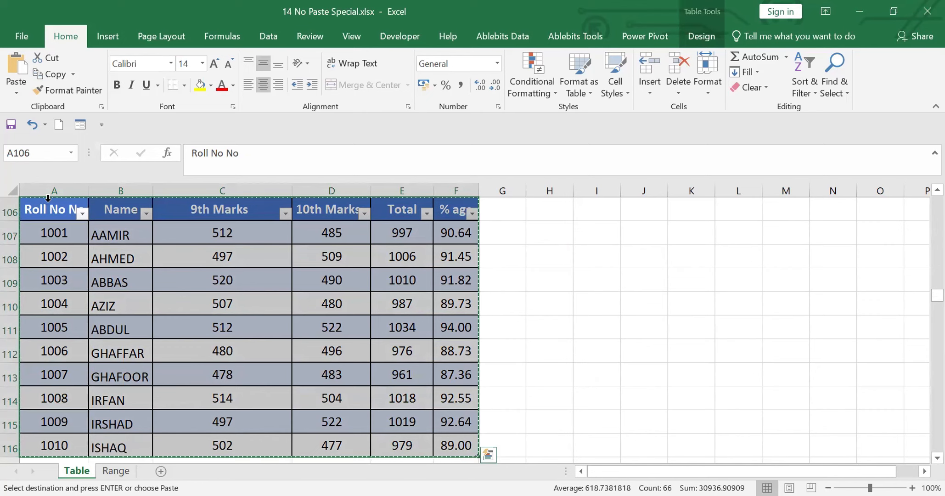
{"action": "left_click", "coordinate": [601, 210]}
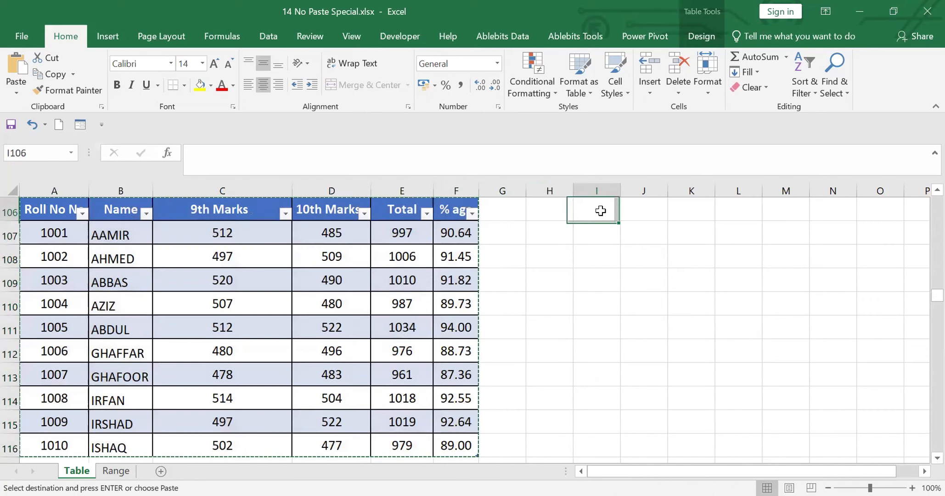
{"action": "left_click", "coordinate": [18, 88]}
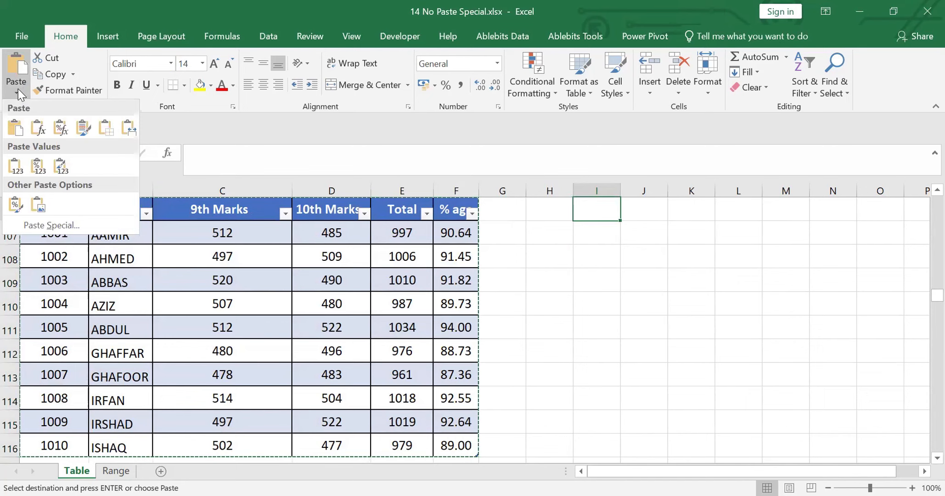
{"action": "left_click", "coordinate": [37, 166]}
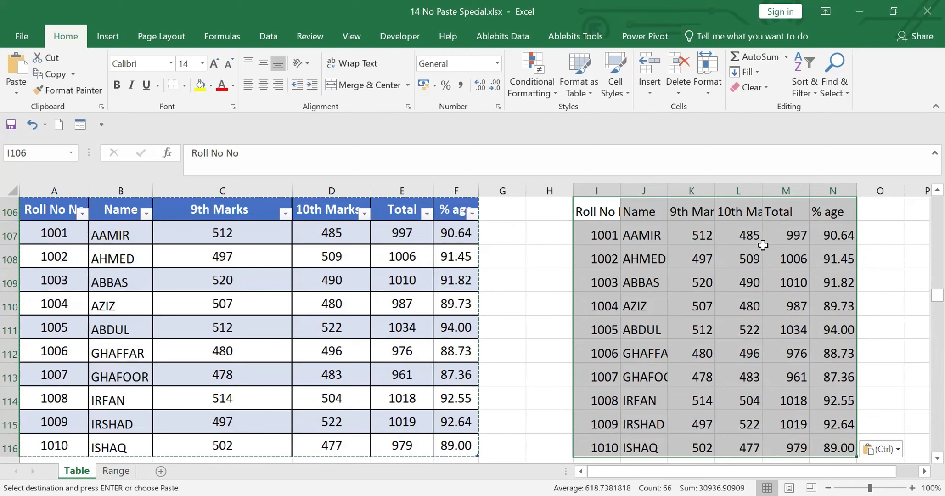
{"action": "left_click", "coordinate": [796, 237]}
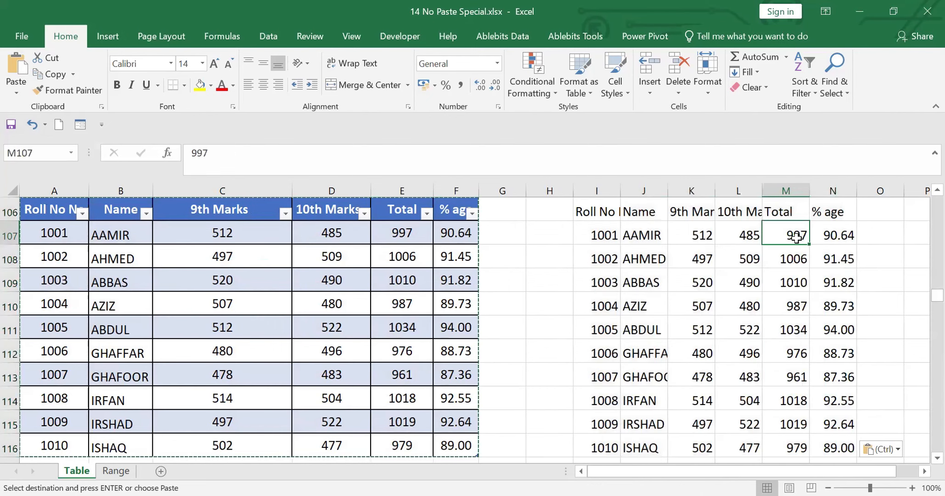
{"action": "left_click", "coordinate": [839, 235]}
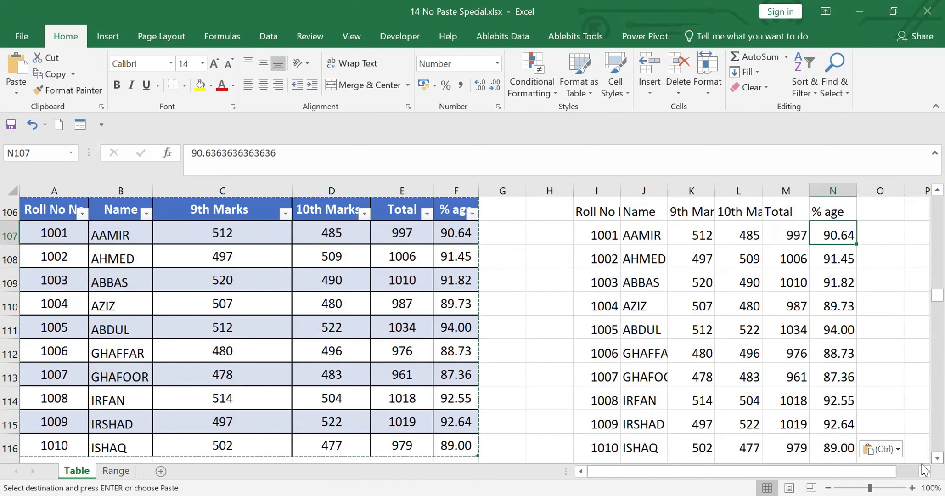
Copy table A121:F131 and paste it at I121 as values with source formatting
{"action": "scroll", "coordinate": [924, 461], "scroll_direction": "down", "scroll_amount": 2}
{"action": "scroll", "coordinate": [923, 461], "scroll_direction": "down", "scroll_amount": 3}
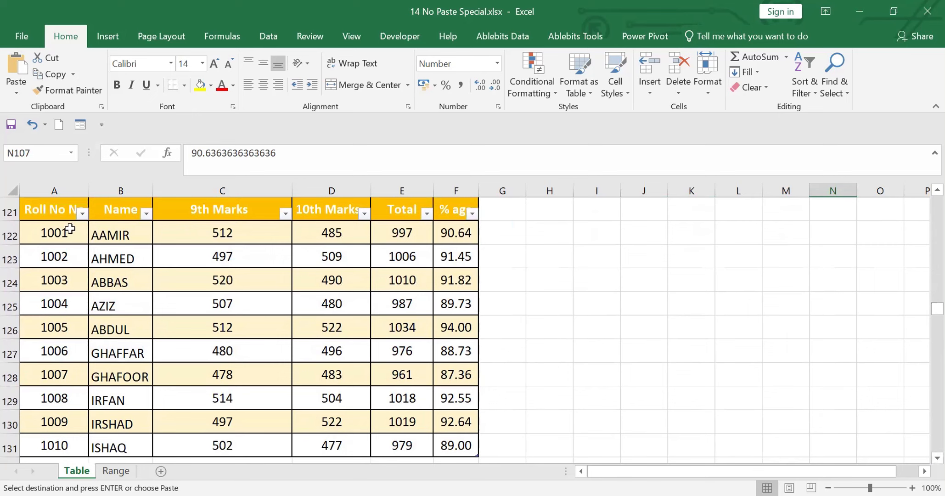
{"action": "left_click", "coordinate": [54, 213]}
{"action": "key", "text": "ctrl+a"}
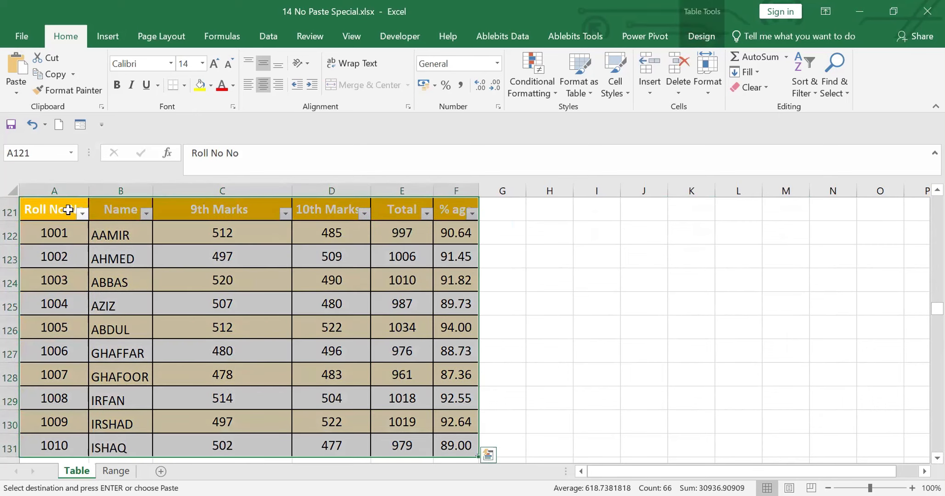
{"action": "left_click", "coordinate": [596, 212]}
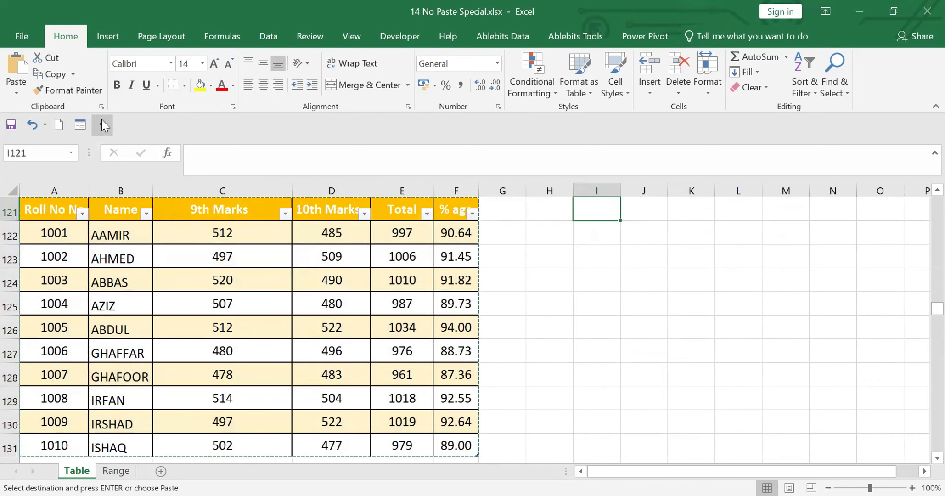
{"action": "left_click", "coordinate": [14, 92]}
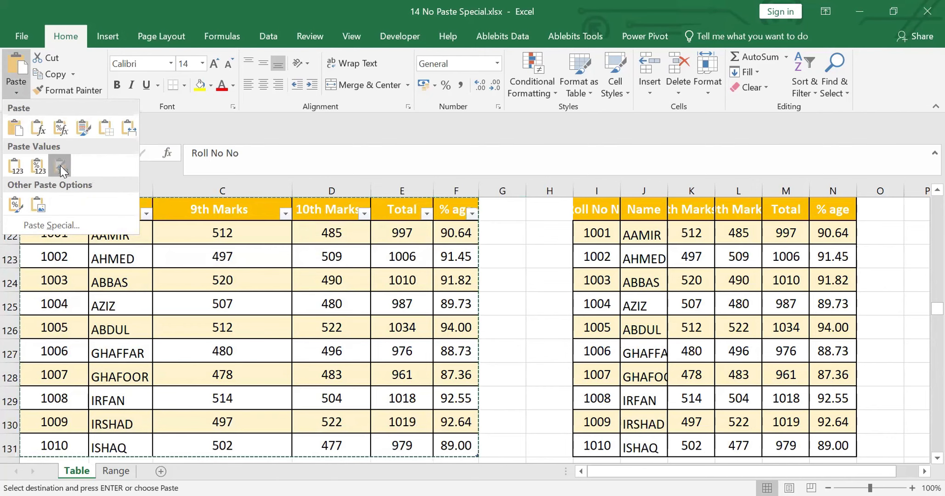
{"action": "left_click", "coordinate": [60, 165]}
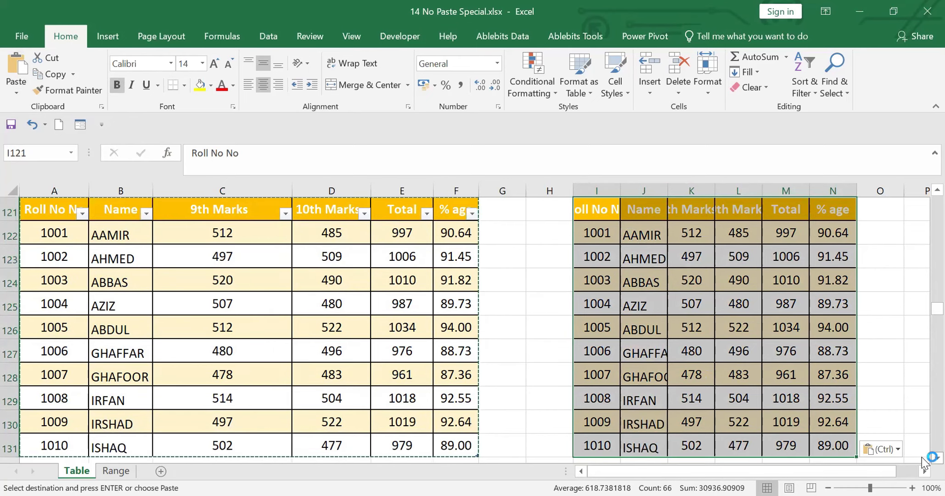
Copy table A136:F146 and paste only its formatting at I136
{"action": "scroll", "coordinate": [924, 461], "scroll_direction": "down", "scroll_amount": 2}
{"action": "scroll", "coordinate": [924, 462], "scroll_direction": "down", "scroll_amount": 4}
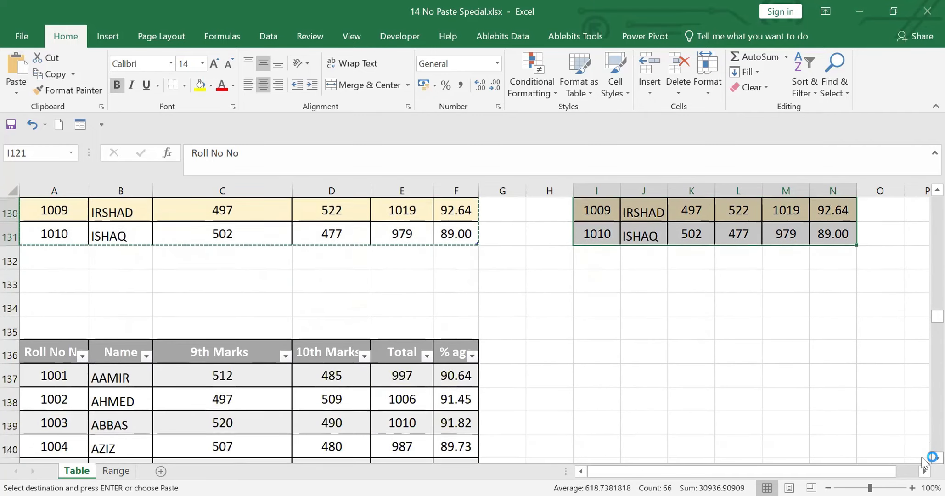
{"action": "scroll", "coordinate": [924, 457], "scroll_direction": "down", "scroll_amount": 1}
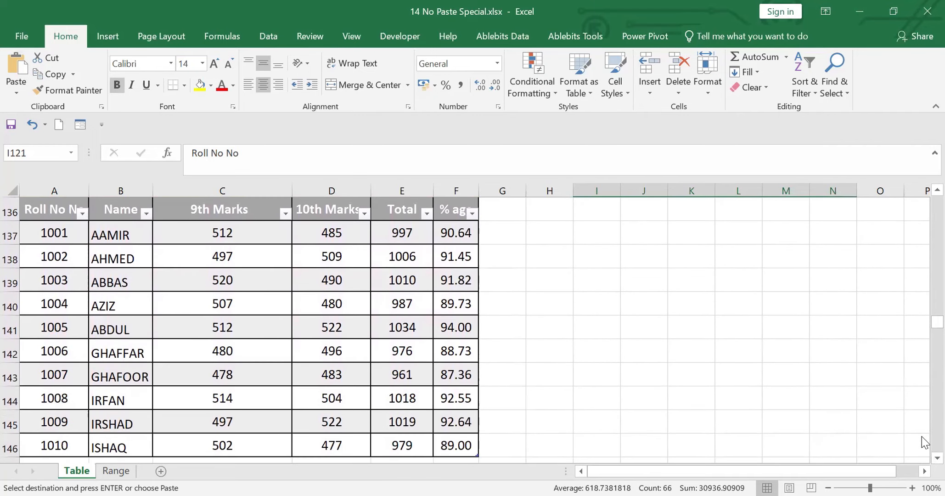
{"action": "left_click", "coordinate": [67, 218]}
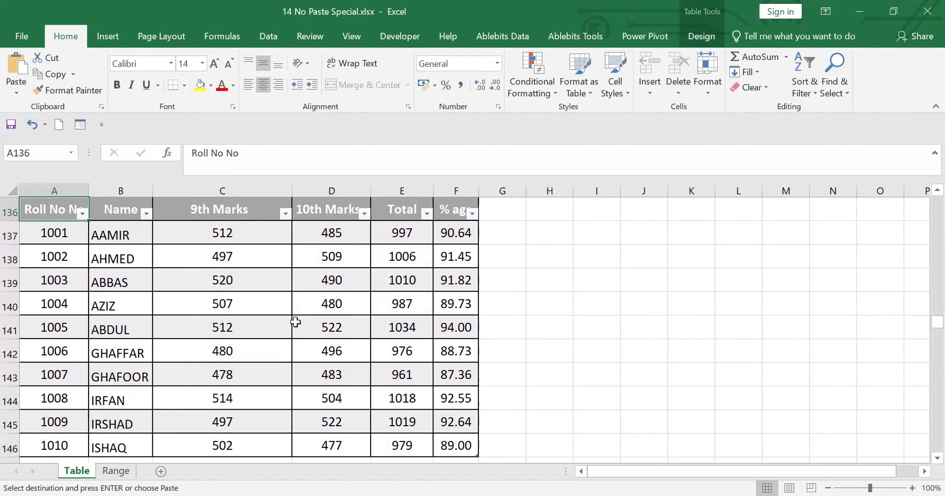
{"action": "key", "text": "ctrl+v"}
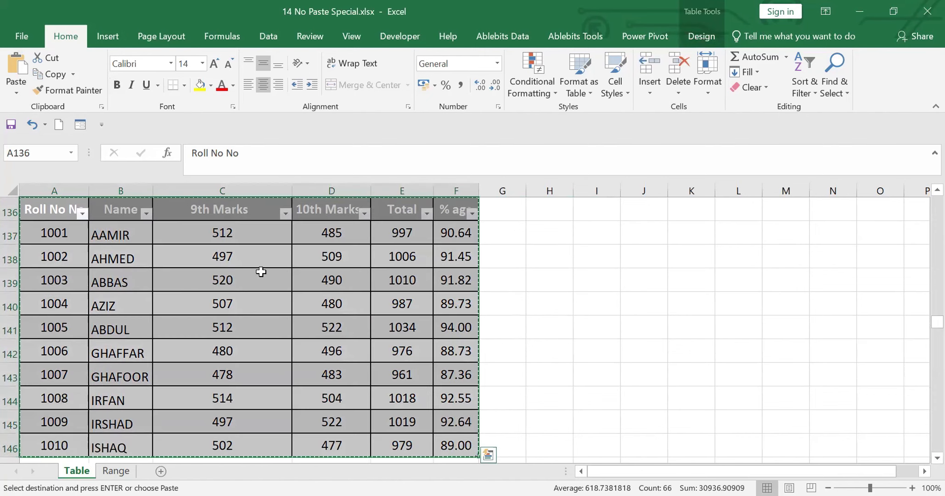
{"action": "left_click", "coordinate": [579, 207]}
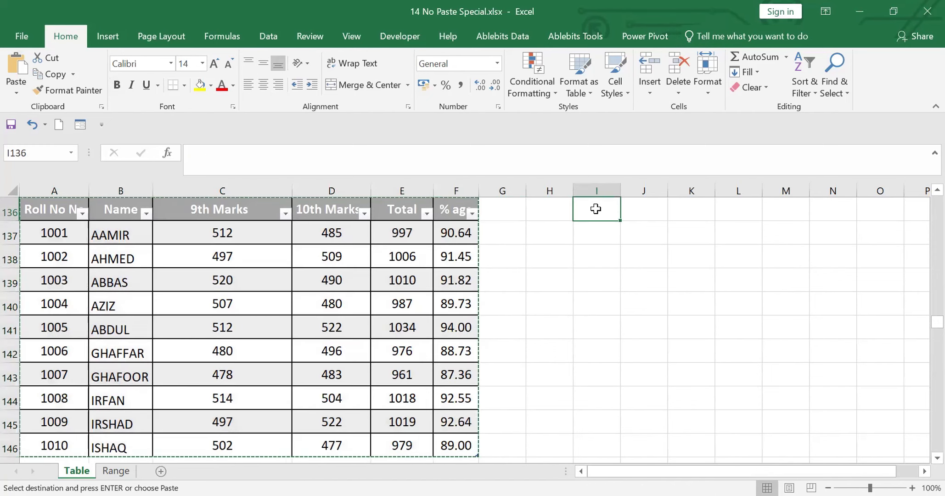
{"action": "left_click", "coordinate": [15, 89]}
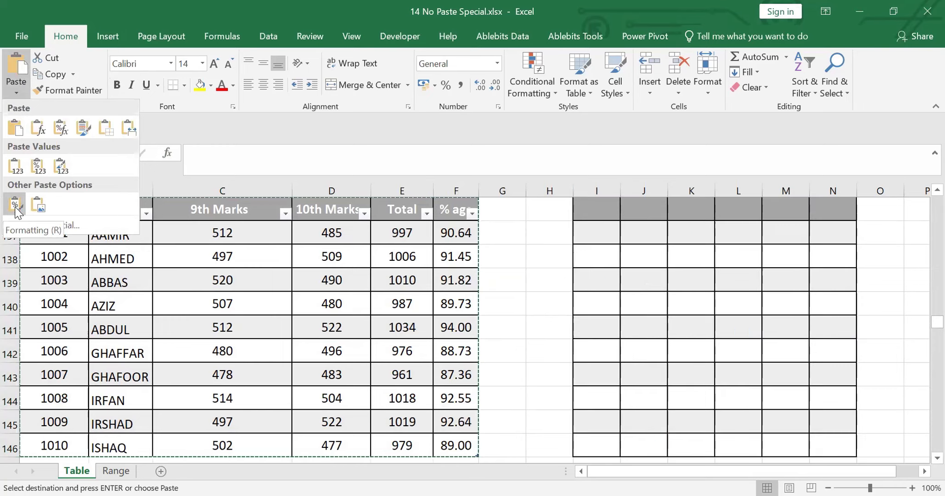
{"action": "left_click", "coordinate": [16, 208]}
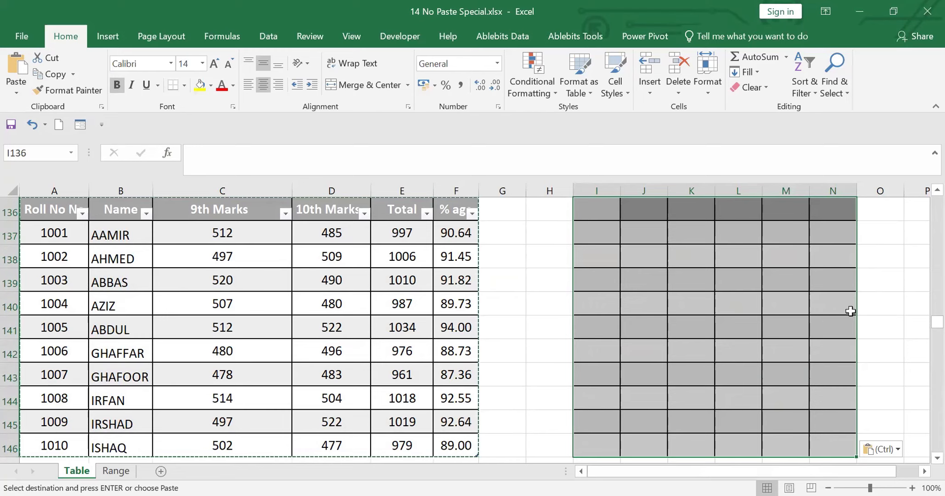
Enter 1005 in I137 and a sample student name in J137 of the formatting-only copy
{"action": "left_click", "coordinate": [700, 334]}
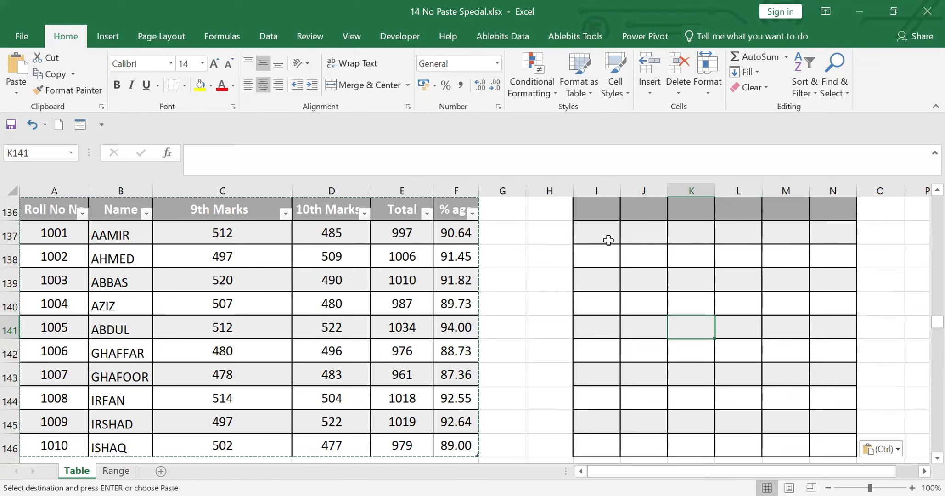
{"action": "left_click", "coordinate": [604, 236]}
{"action": "type", "text": "1005"}
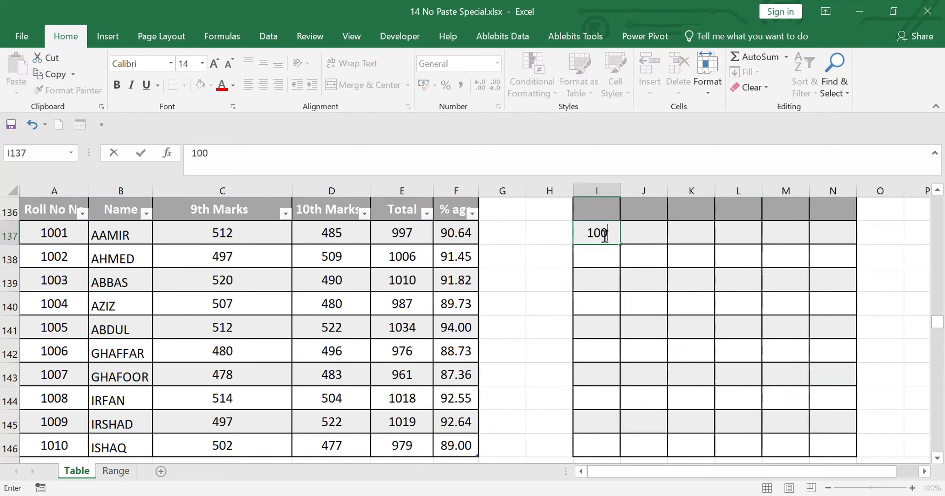
{"action": "left_click", "coordinate": [670, 291]}
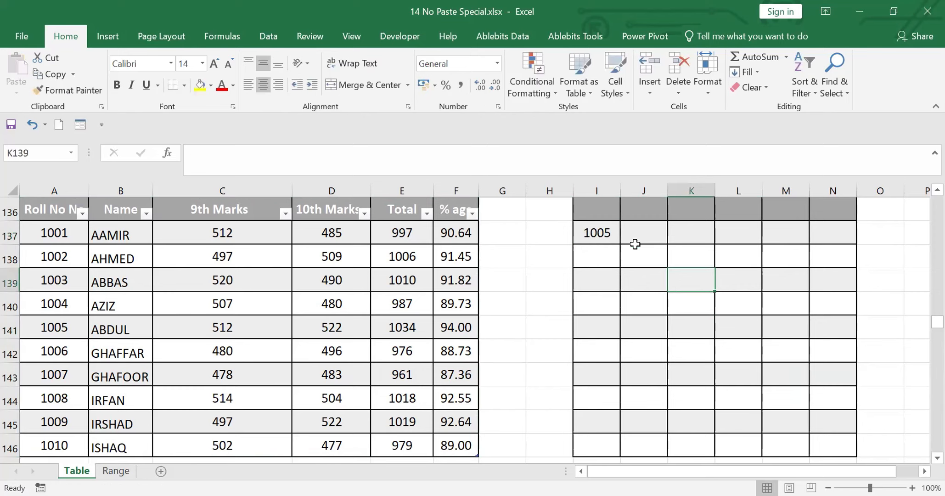
{"action": "left_click", "coordinate": [636, 228]}
{"action": "type", "text": "Asif"}
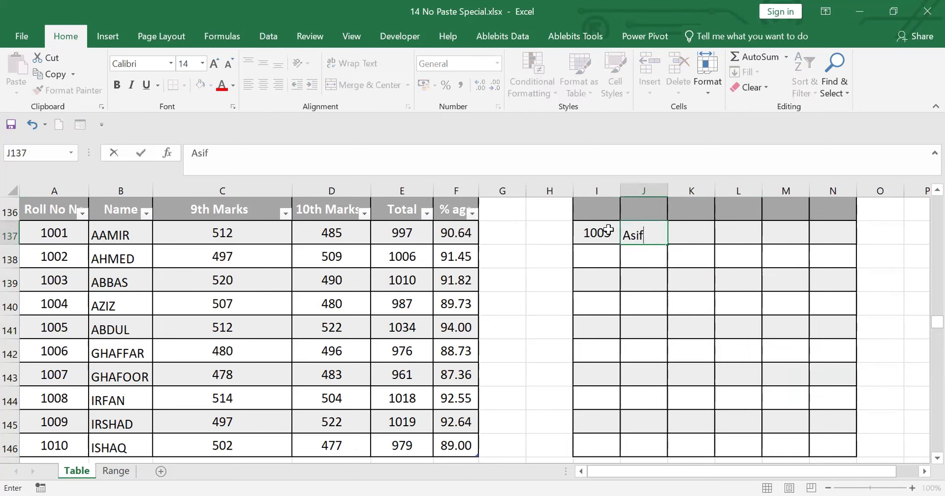
{"action": "left_click", "coordinate": [740, 312]}
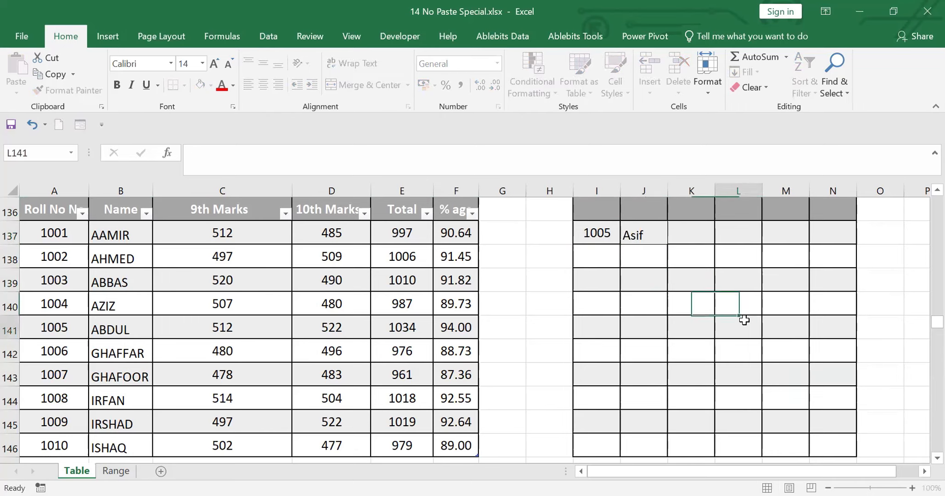
Enter 525 in K137 and 92 in N137 of the formatting-only copy
{"action": "left_click", "coordinate": [689, 232]}
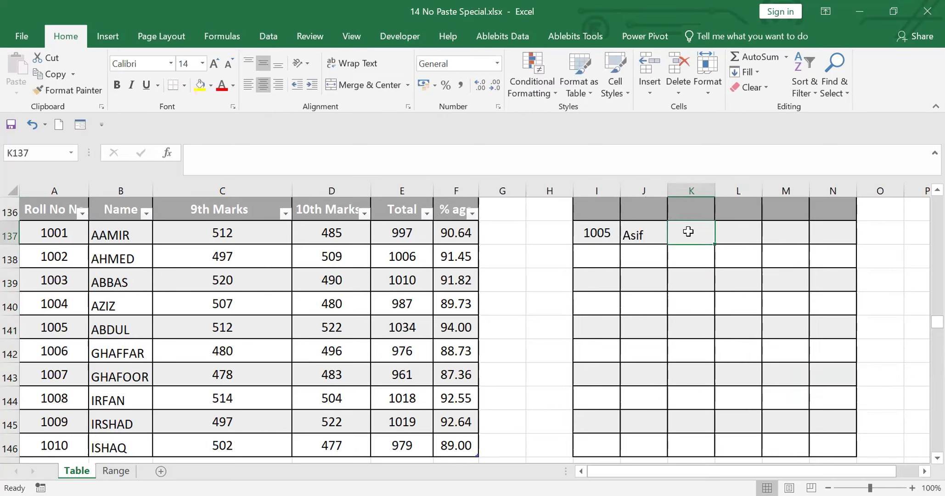
{"action": "type", "text": "525"}
{"action": "left_click", "coordinate": [746, 296]}
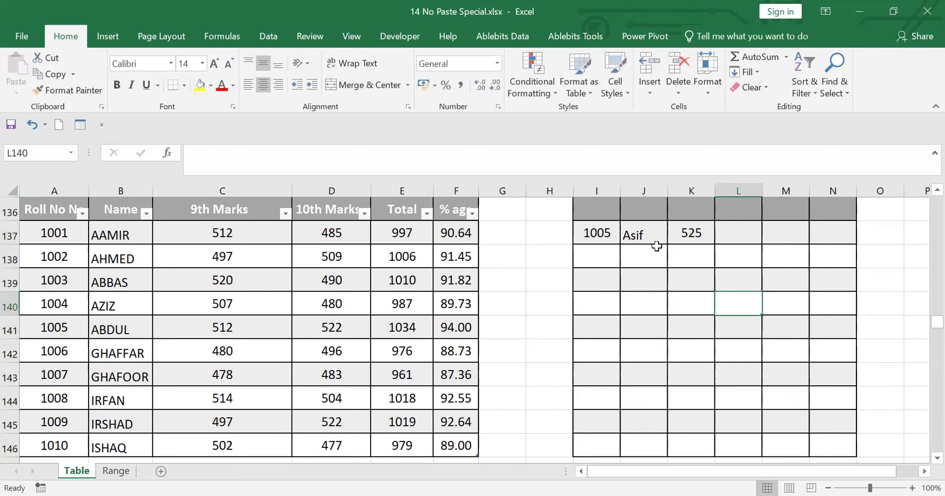
{"action": "left_click", "coordinate": [829, 232]}
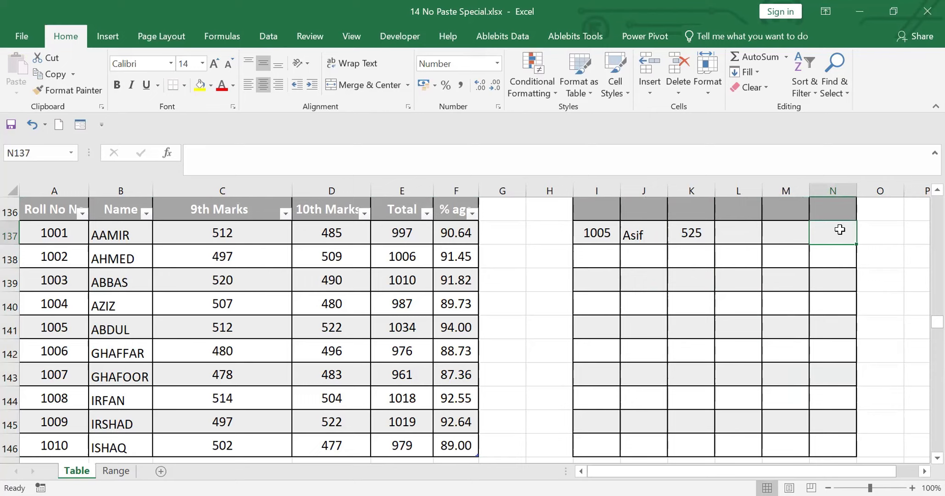
{"action": "type", "text": "92"}
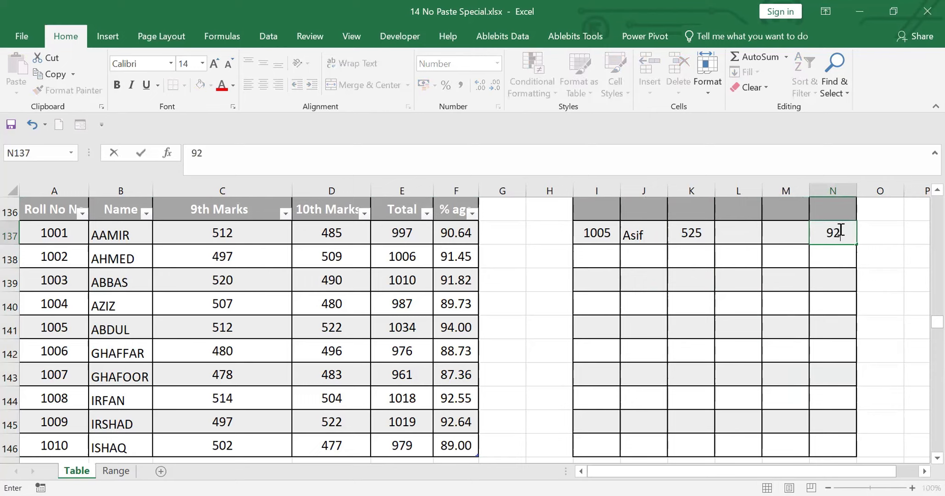
{"action": "left_click", "coordinate": [889, 290]}
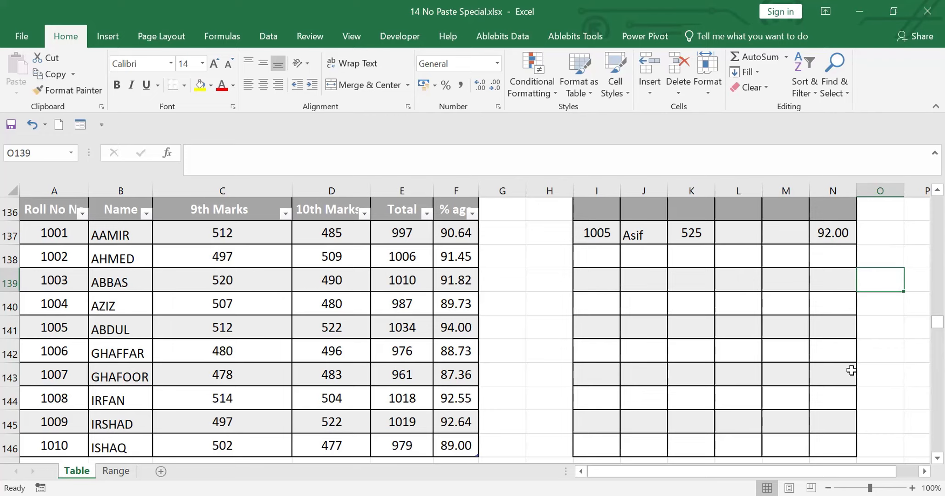
Copy table A151:F161 and view the paste options available for cell I151
{"action": "scroll", "coordinate": [922, 459], "scroll_direction": "down", "scroll_amount": 2}
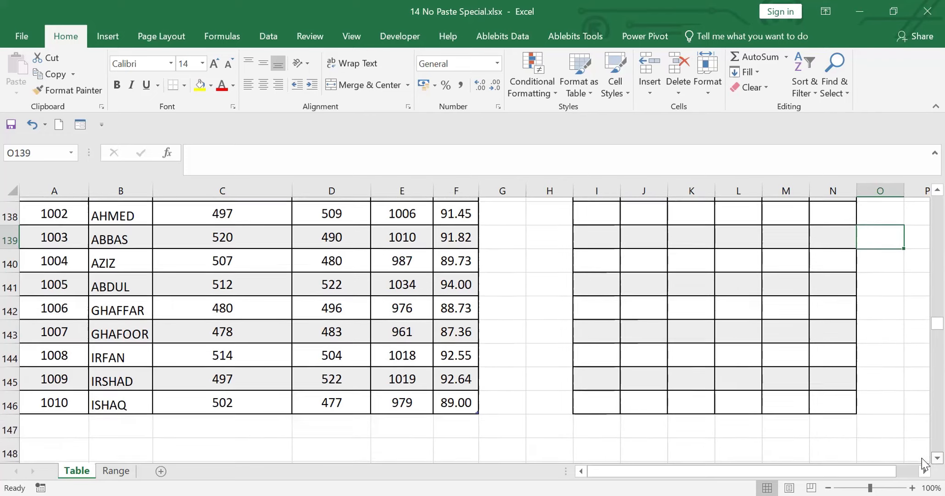
{"action": "scroll", "coordinate": [922, 458], "scroll_direction": "down", "scroll_amount": 4}
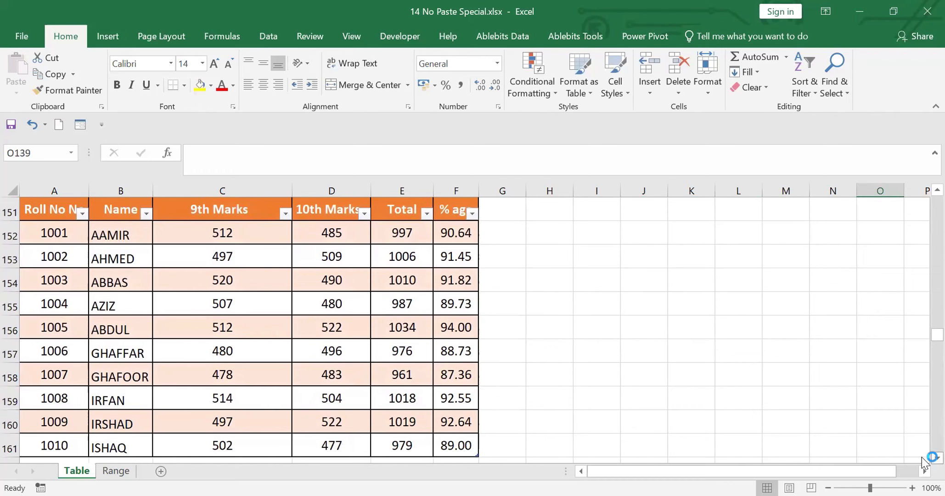
{"action": "left_click", "coordinate": [45, 211]}
{"action": "key", "text": "ctrl+a"}
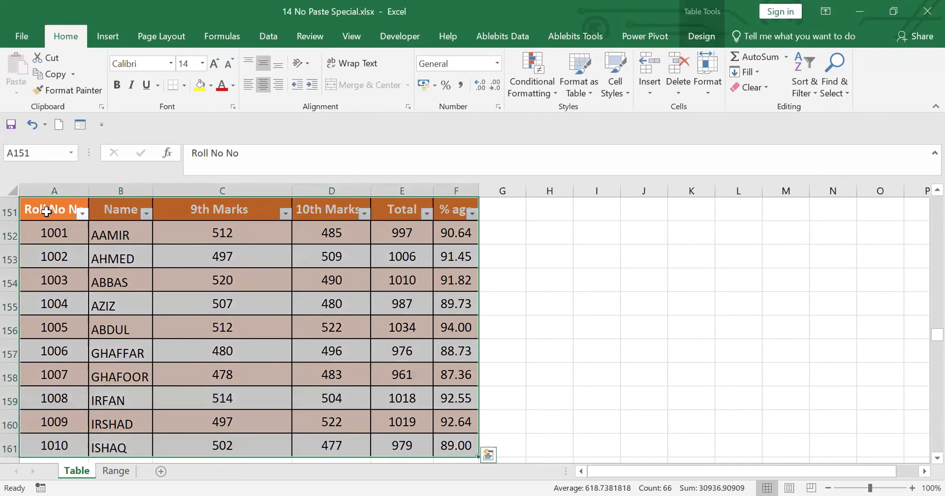
{"action": "key", "text": "ctrl+c"}
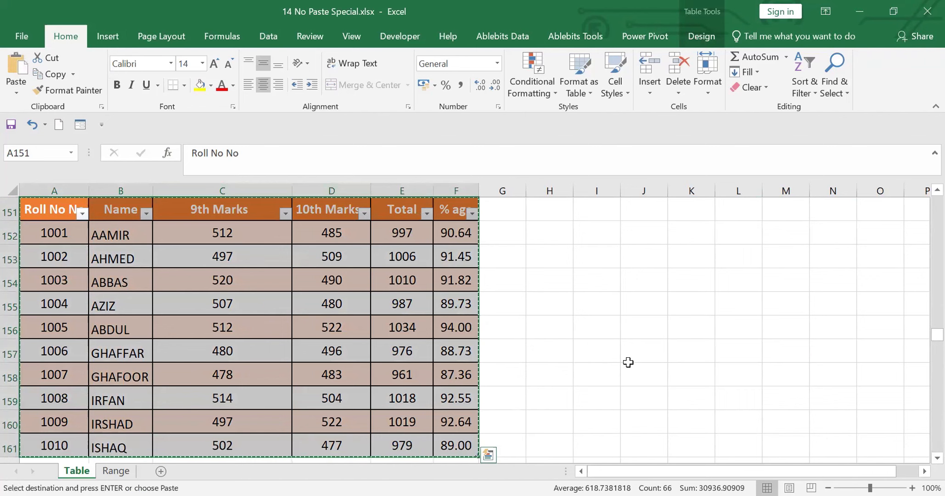
{"action": "left_click", "coordinate": [593, 213]}
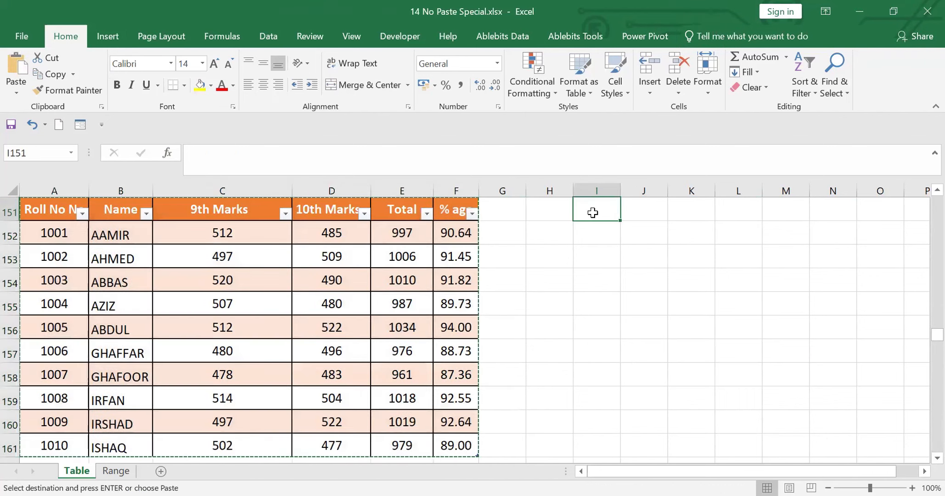
{"action": "left_click", "coordinate": [17, 93]}
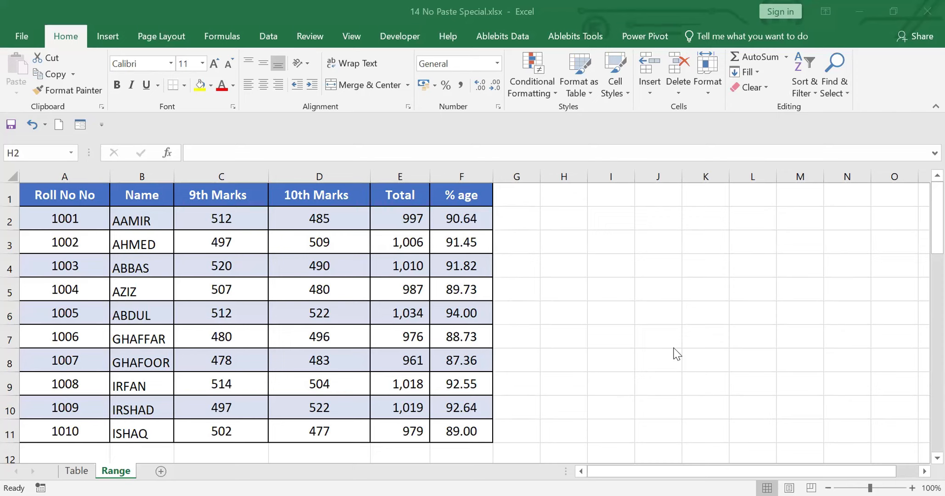
On the Range sheet, copy range A1:F11 and paste it transposed at I1
{"action": "left_click", "coordinate": [73, 197]}
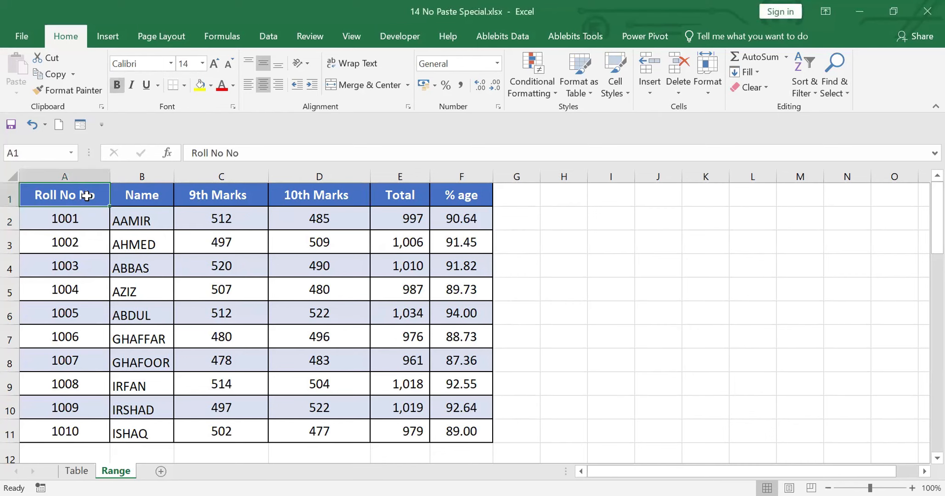
{"action": "key", "text": "ctrl+a"}
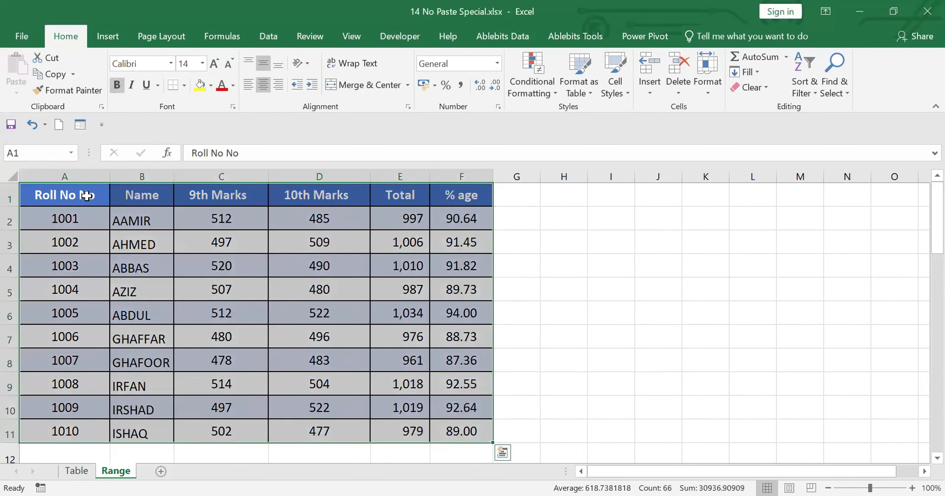
{"action": "key", "text": "ctrl+c"}
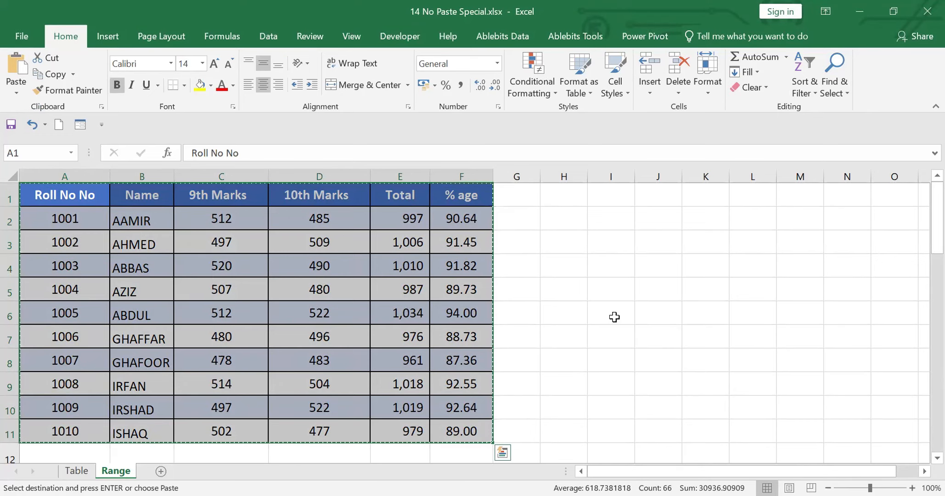
{"action": "left_click", "coordinate": [608, 195]}
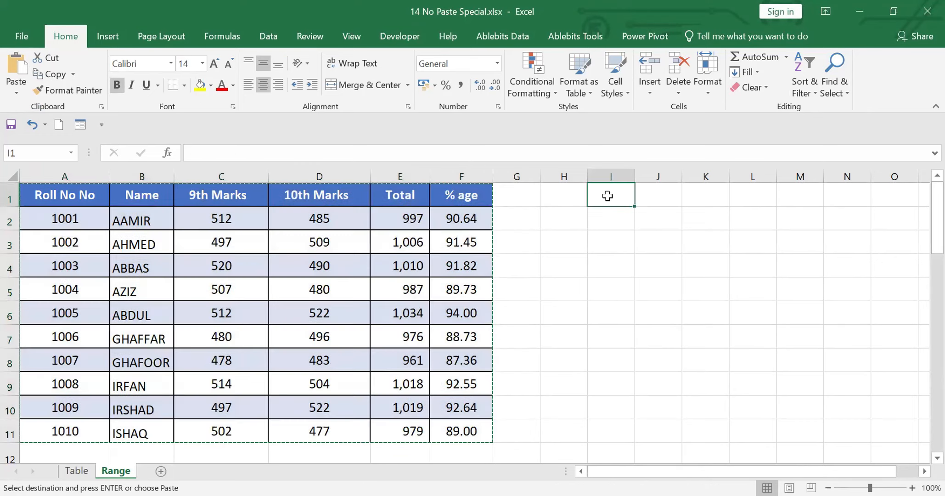
{"action": "left_click", "coordinate": [16, 90]}
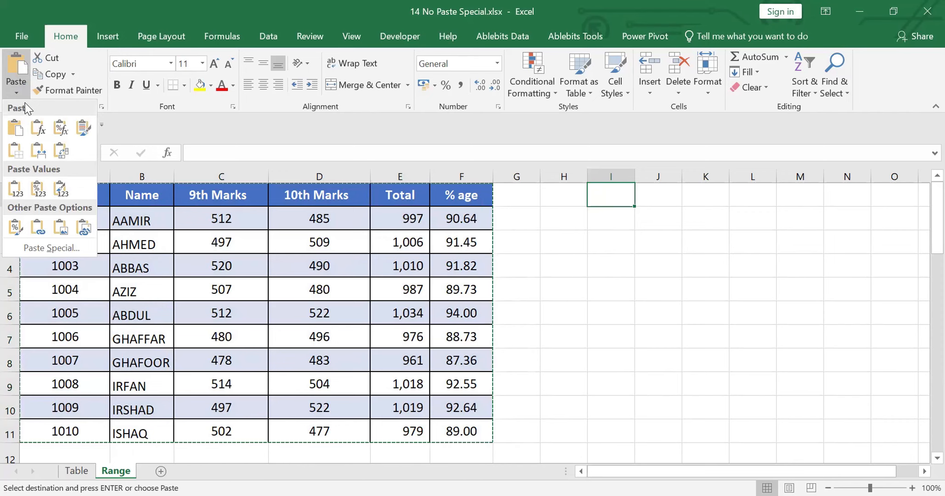
{"action": "left_click", "coordinate": [59, 149]}
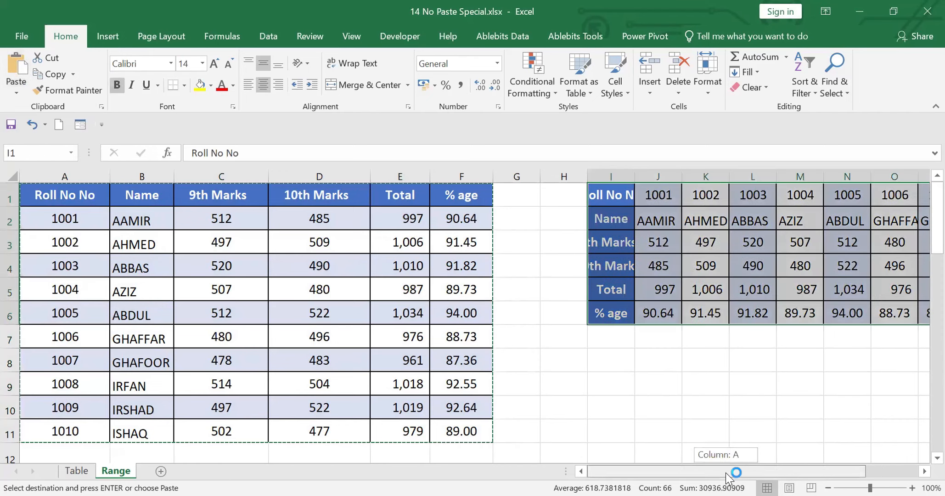
Copy the transposed range I1:S6 and paste it transposed again at U1
{"action": "scroll", "coordinate": [806, 466], "scroll_direction": "right", "scroll_amount": 3}
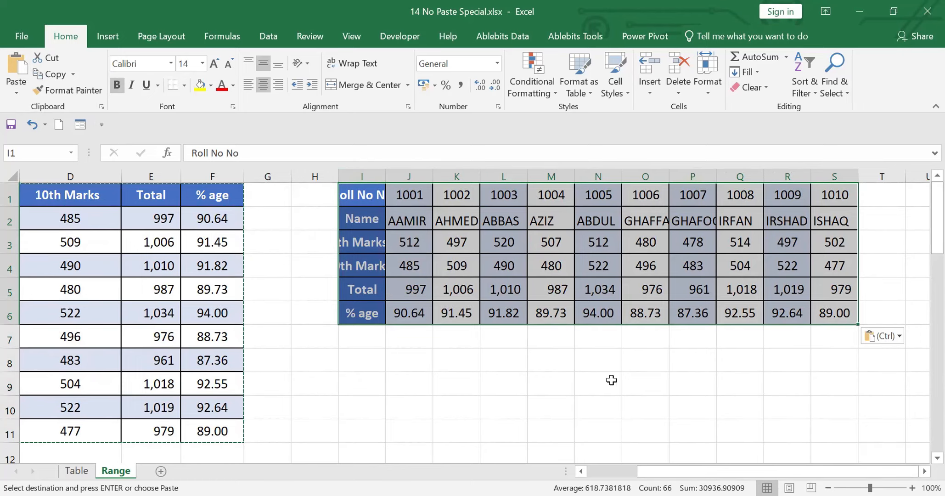
{"action": "left_click_drag", "start_coordinate": [365, 198], "coordinate": [846, 312]}
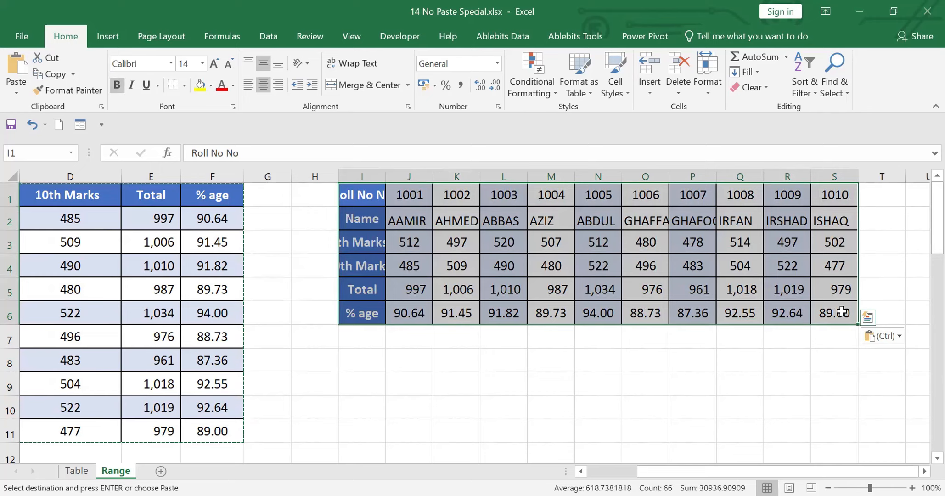
{"action": "key", "text": "ctrl+c"}
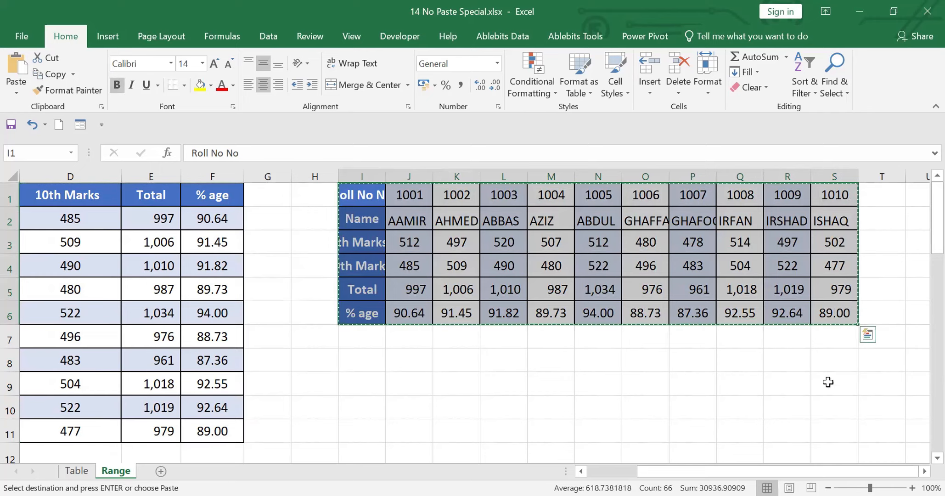
{"action": "left_click", "coordinate": [924, 472]}
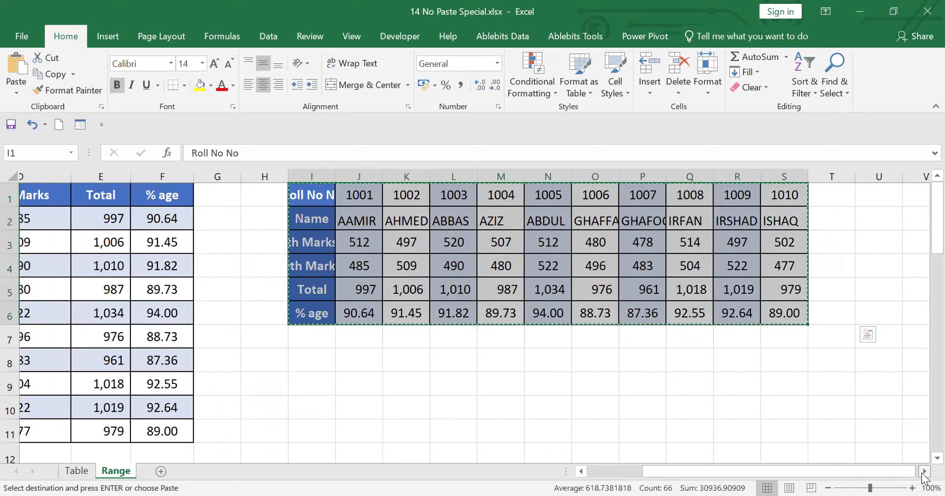
{"action": "left_click", "coordinate": [924, 471]}
{"action": "left_click", "coordinate": [705, 194]}
{"action": "left_click", "coordinate": [16, 92]}
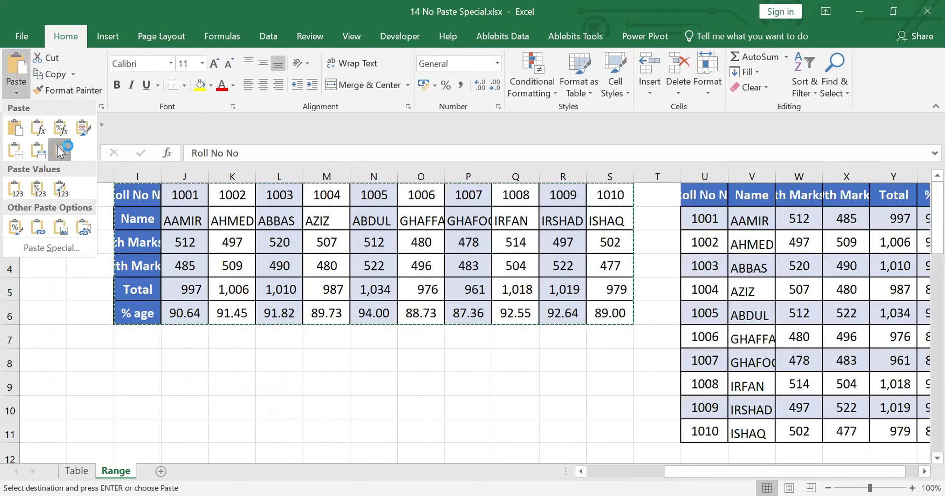
{"action": "left_click", "coordinate": [60, 150]}
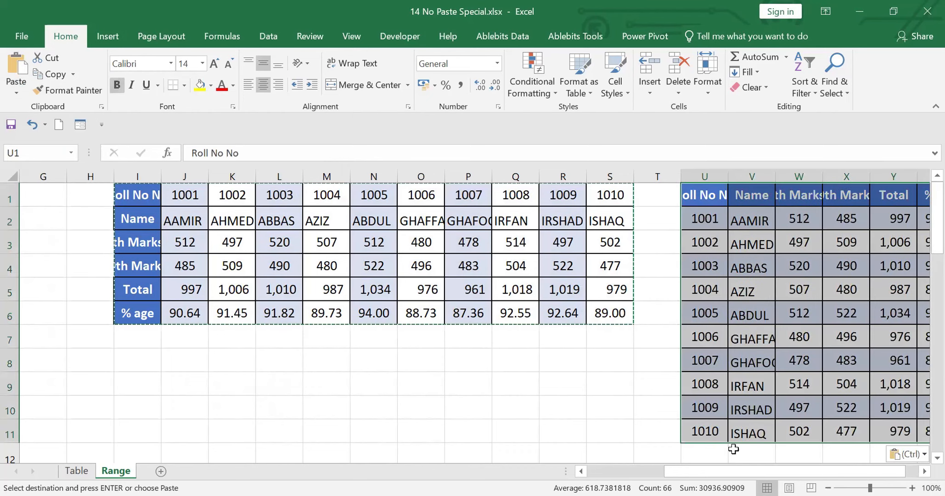
Copy range A16:F26 on the Range sheet and paste it as links at I16
{"action": "left_click_drag", "start_coordinate": [722, 476], "coordinate": [527, 477]}
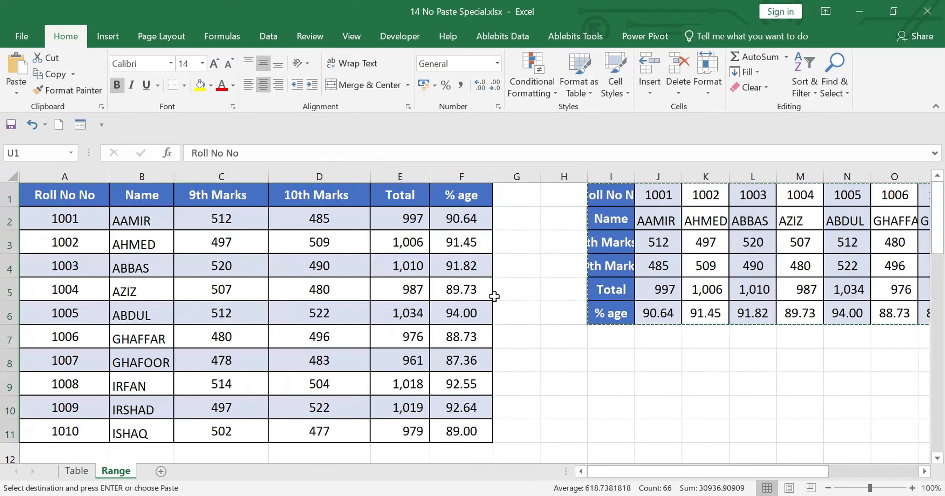
{"action": "scroll", "coordinate": [923, 461], "scroll_direction": "down", "scroll_amount": 2}
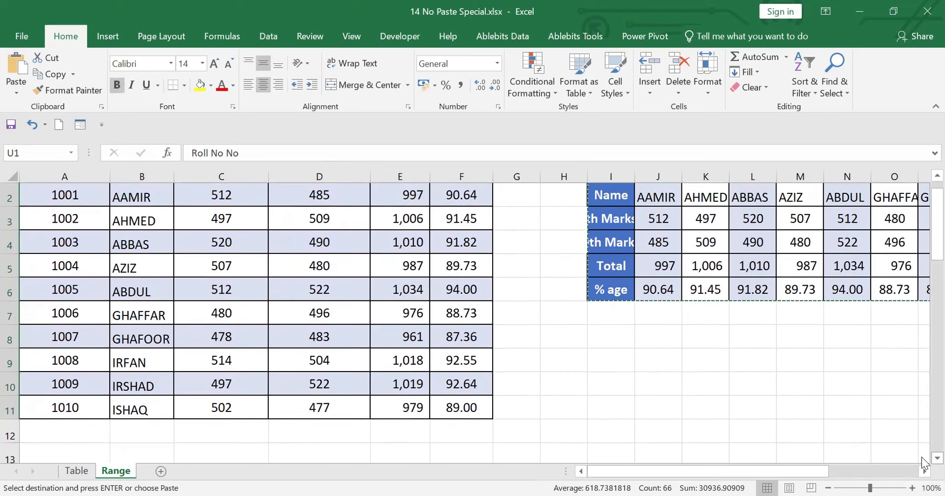
{"action": "scroll", "coordinate": [923, 462], "scroll_direction": "down", "scroll_amount": 4}
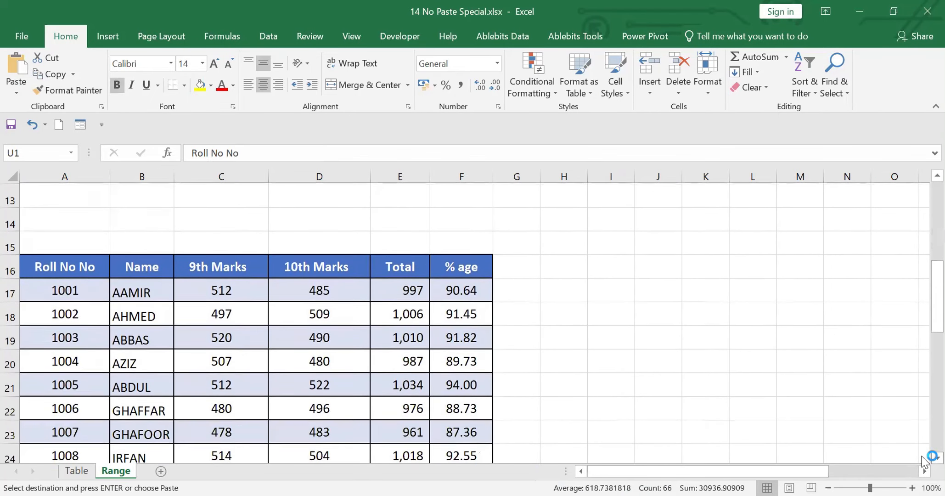
{"action": "scroll", "coordinate": [923, 459], "scroll_direction": "down", "scroll_amount": 1}
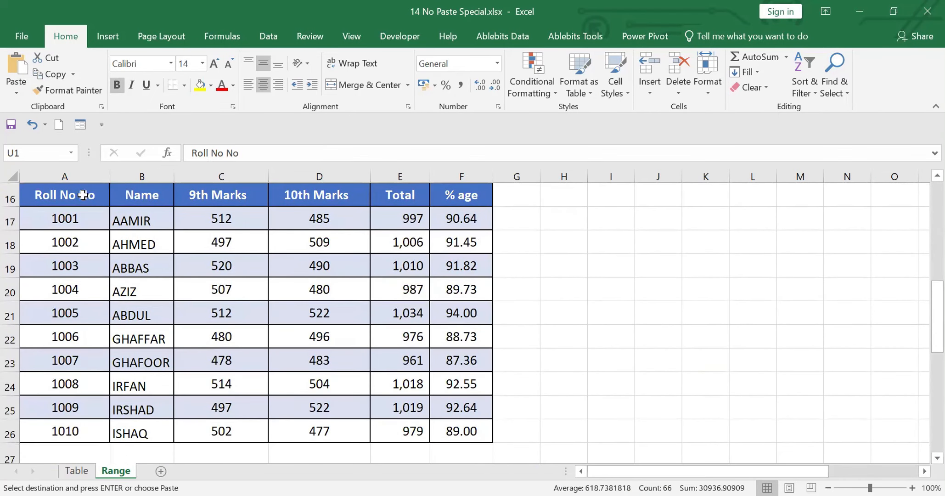
{"action": "left_click", "coordinate": [83, 196]}
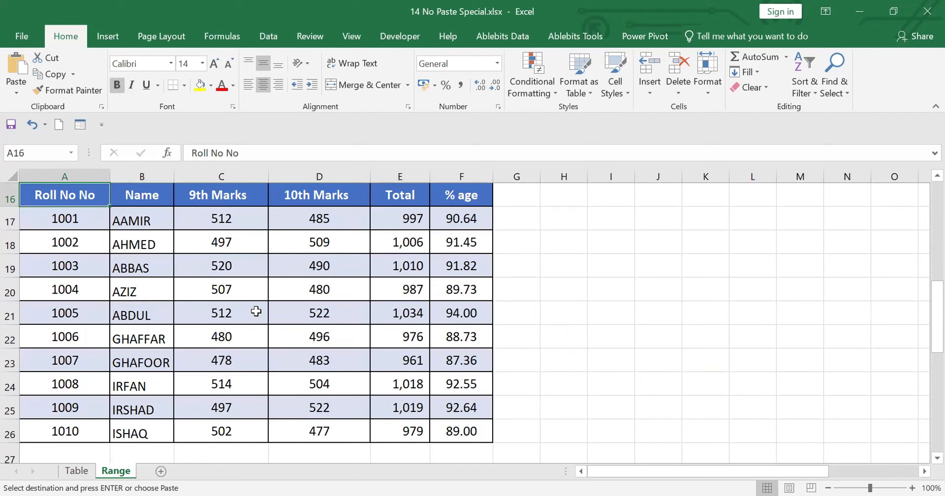
{"action": "key", "text": "ctrl+a"}
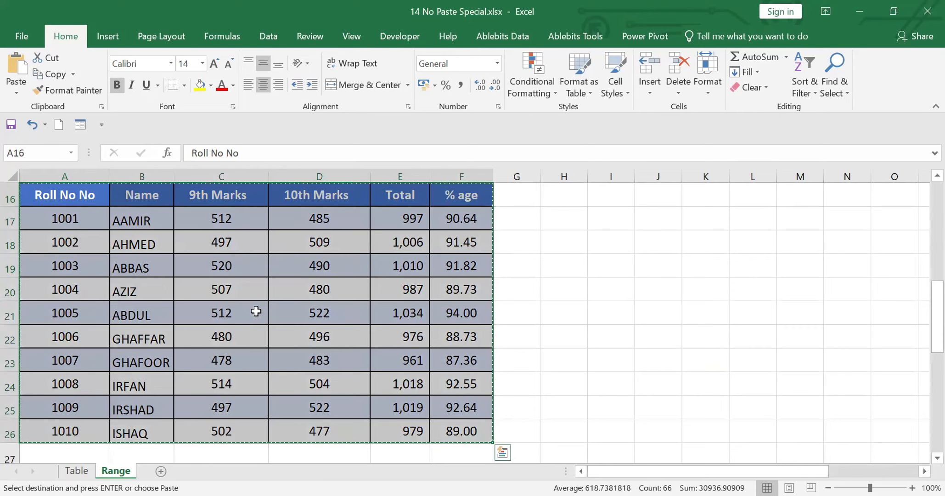
{"action": "left_click", "coordinate": [606, 193]}
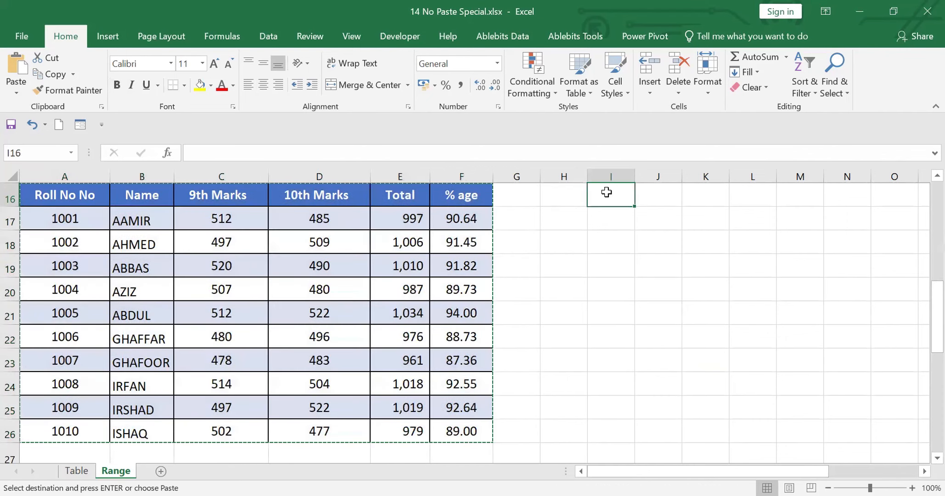
{"action": "left_click", "coordinate": [20, 85]}
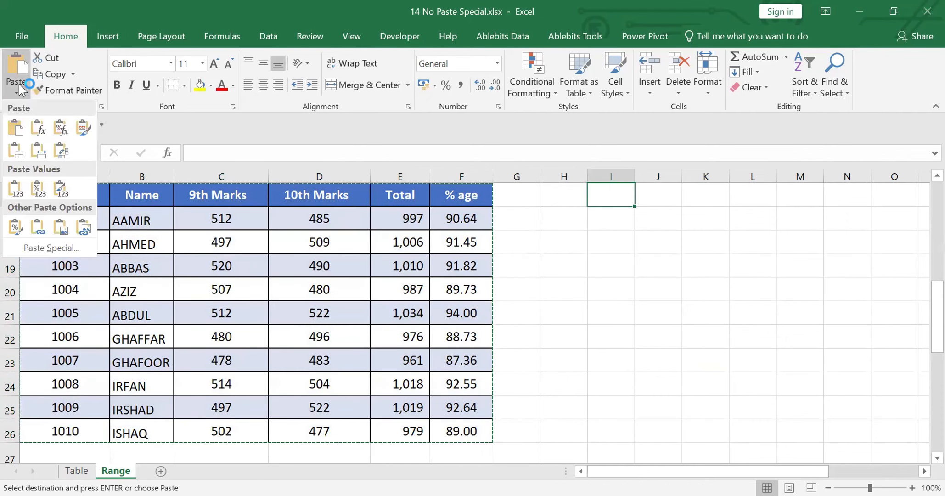
{"action": "left_click", "coordinate": [39, 235]}
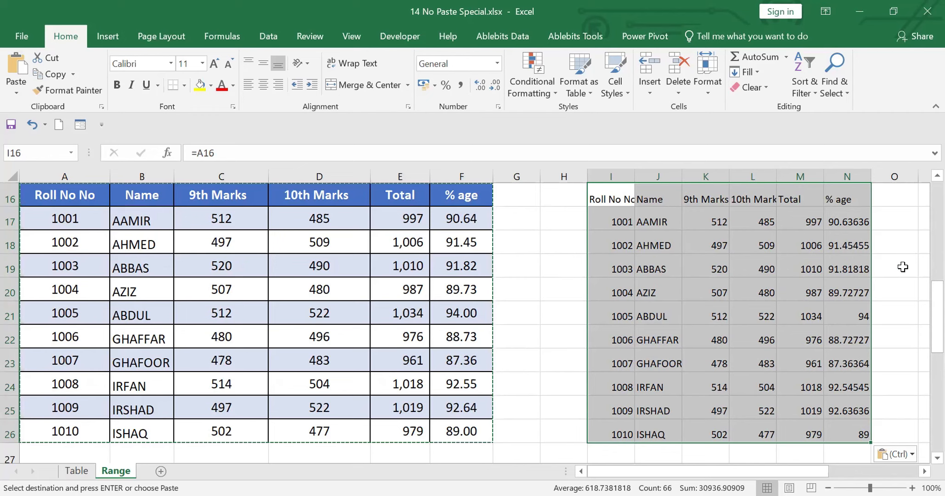
In the source range, set the roll number in A17 to 1019 and replace the student's name in B17
{"action": "left_click", "coordinate": [65, 218]}
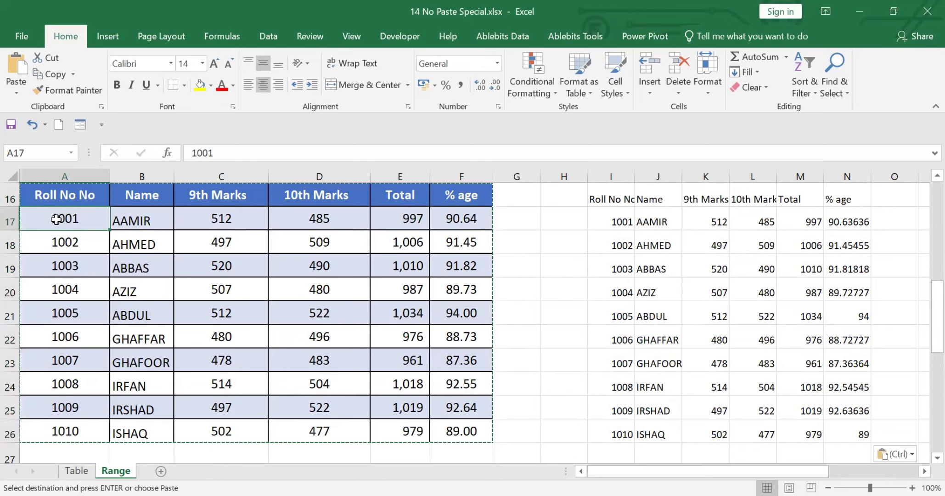
{"action": "type", "text": "101"}
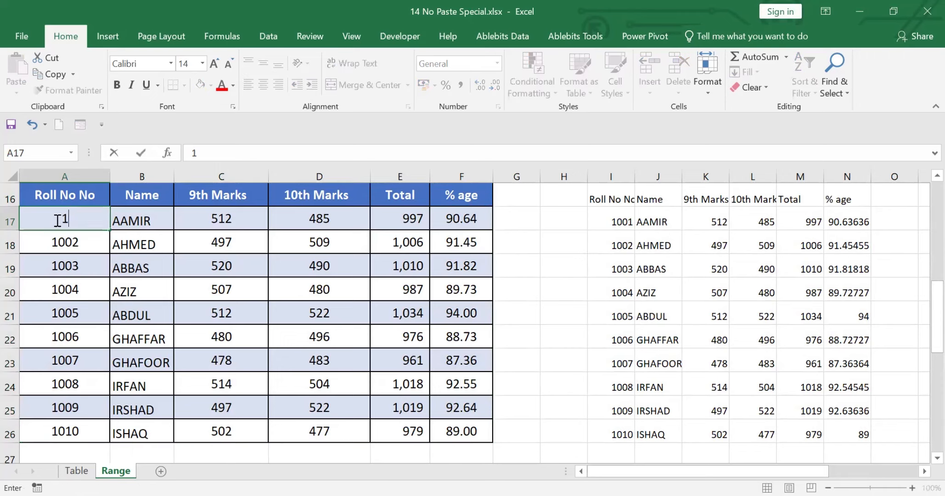
{"action": "type", "text": "9"}
{"action": "left_click", "coordinate": [293, 330]}
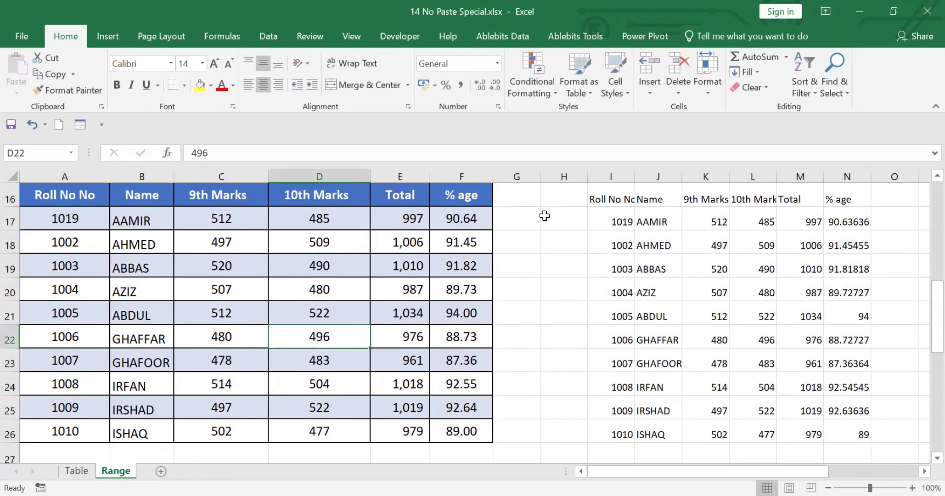
{"action": "left_click", "coordinate": [138, 220]}
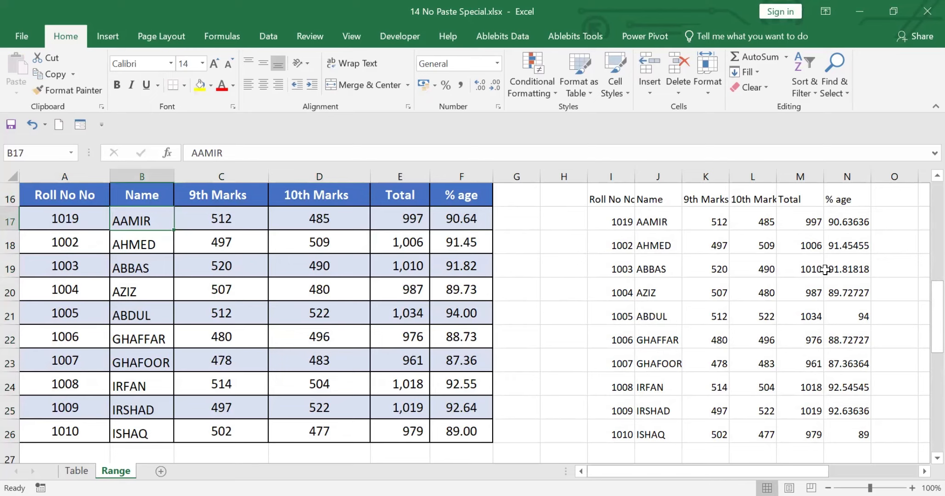
{"action": "type", "text": "Waleed"}
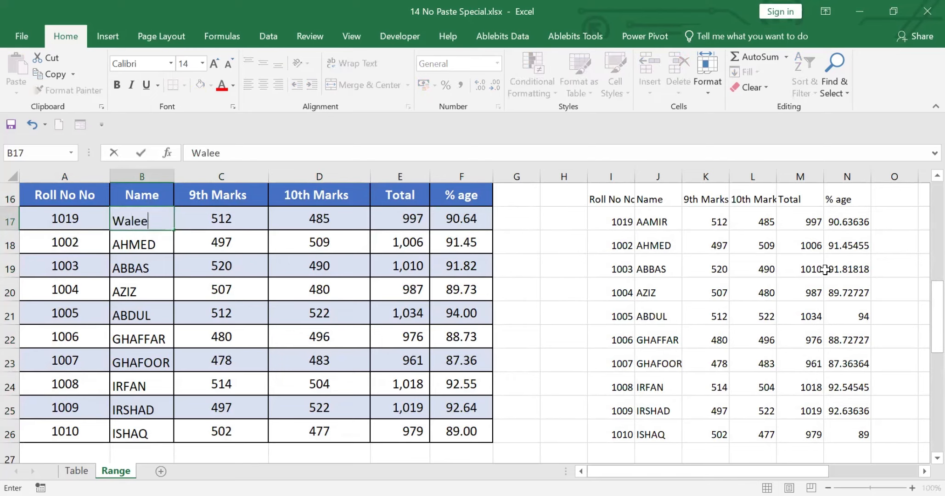
{"action": "left_click", "coordinate": [568, 339]}
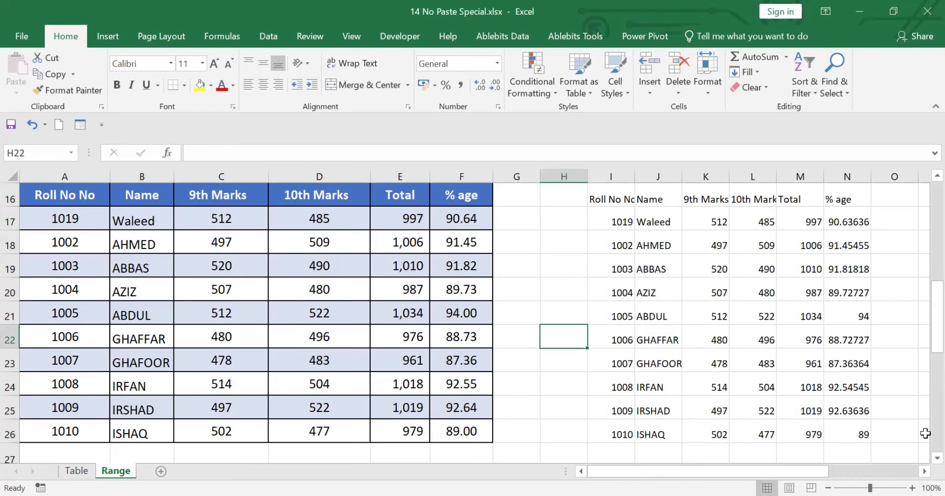
Copy range A31:F41, paste it as a linked picture at I31, and move the picture closer to the source range, starting at column H
{"action": "scroll", "coordinate": [923, 464], "scroll_direction": "down", "scroll_amount": 4}
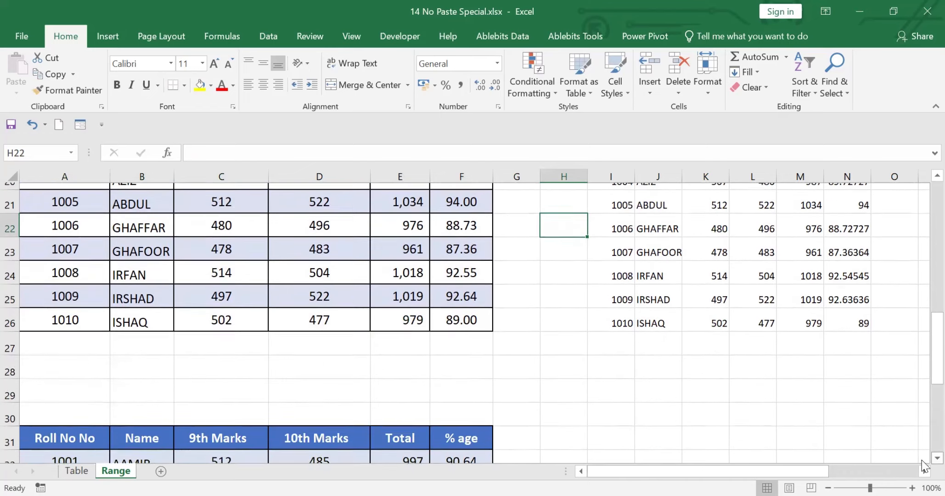
{"action": "scroll", "coordinate": [924, 464], "scroll_direction": "down", "scroll_amount": 2}
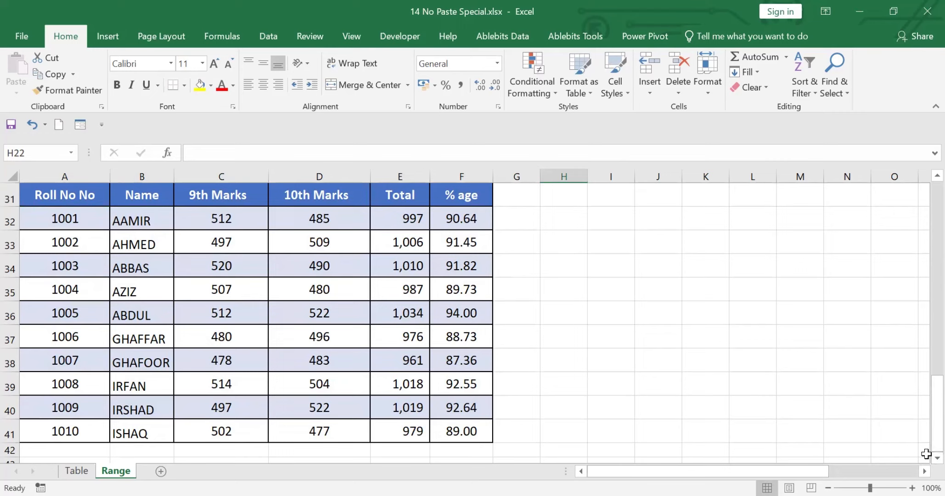
{"action": "left_click", "coordinate": [62, 208]}
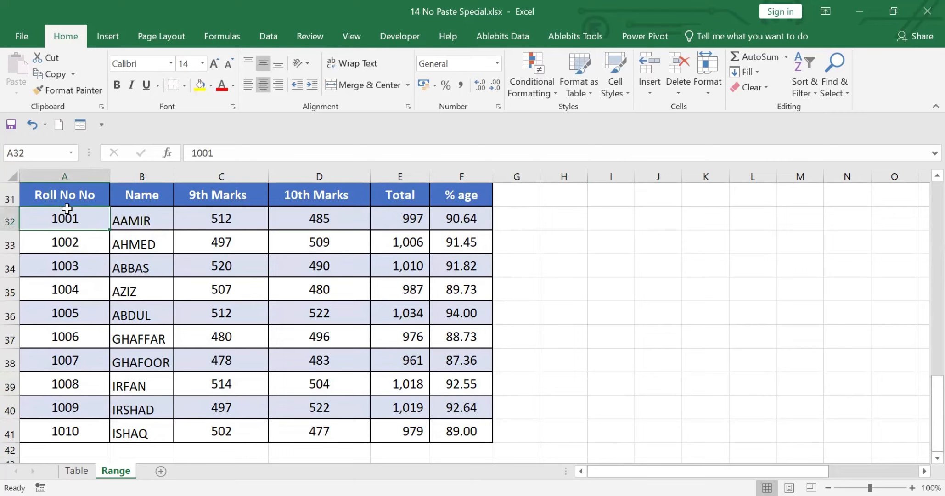
{"action": "key", "text": "ctrl+a"}
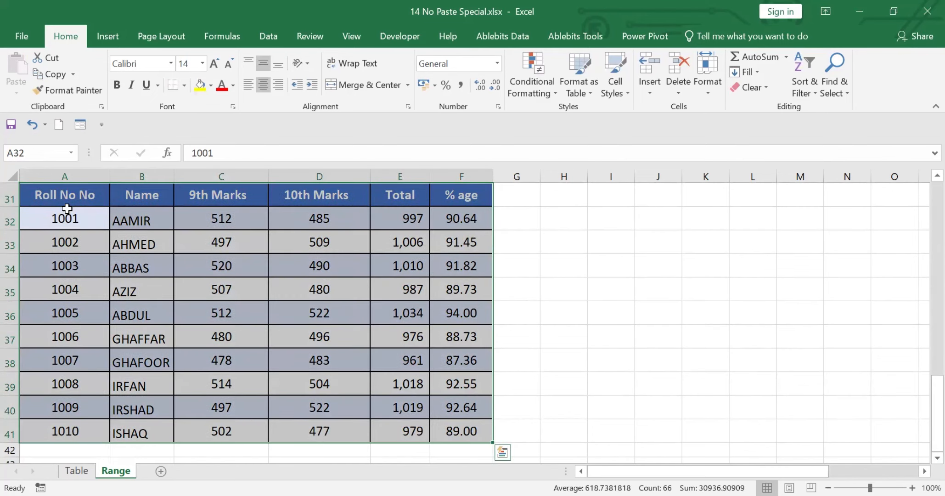
{"action": "key", "text": "ctrl+c"}
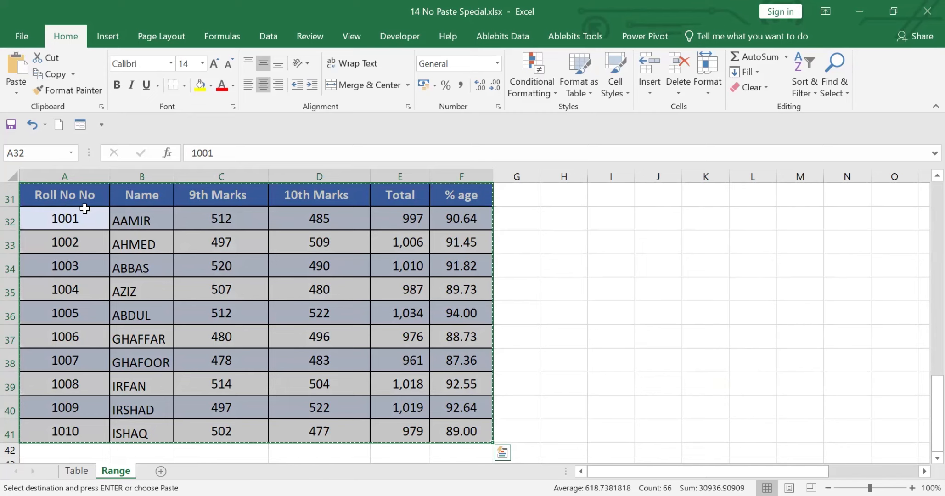
{"action": "left_click", "coordinate": [612, 196]}
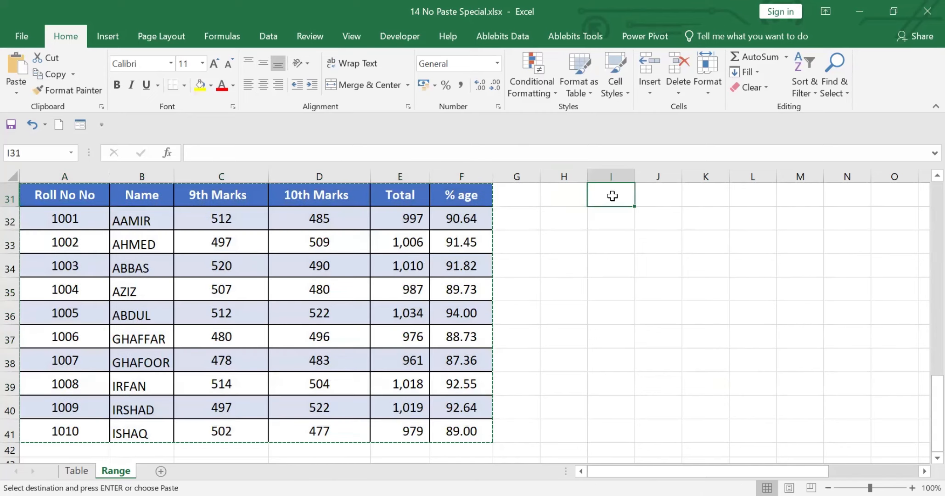
{"action": "left_click", "coordinate": [16, 90]}
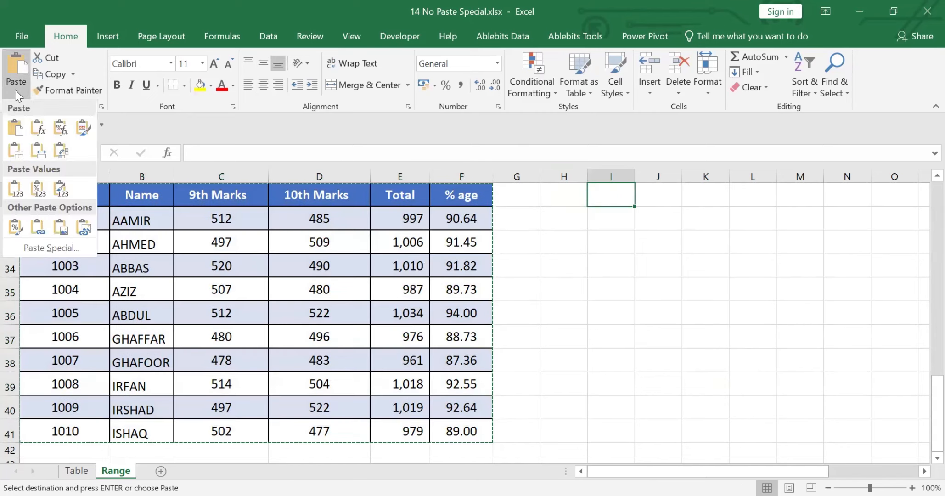
{"action": "left_click", "coordinate": [88, 229]}
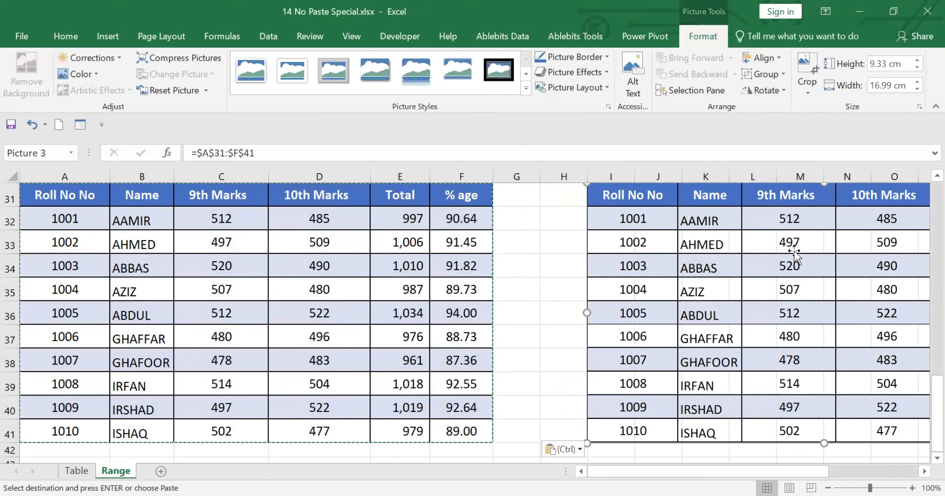
{"action": "left_click_drag", "start_coordinate": [792, 250], "coordinate": [735, 244]}
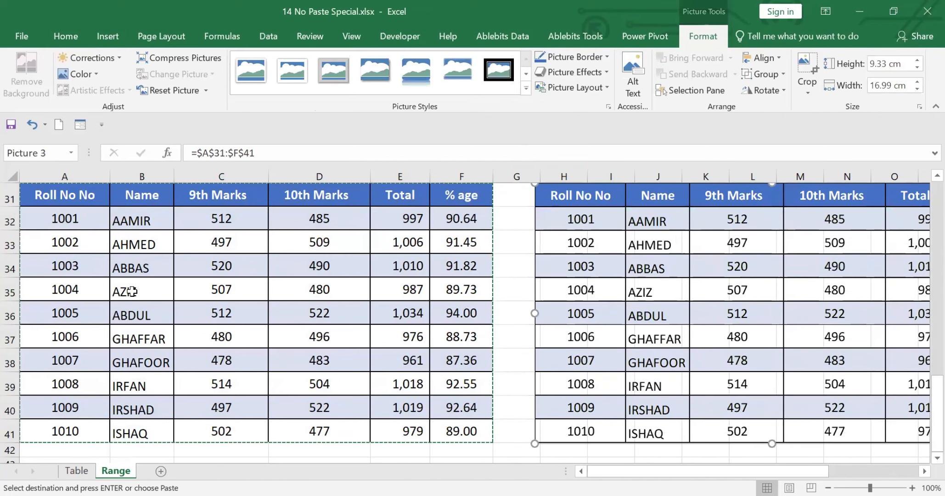
In the source range of the linked picture, set the roll number in A32 to 1025 and the 10th Marks in D32 to 505
{"action": "left_click", "coordinate": [71, 220]}
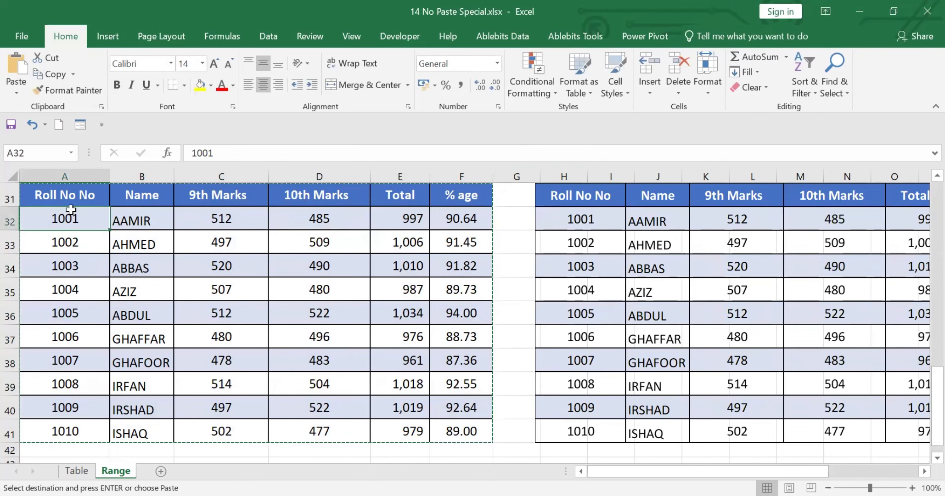
{"action": "type", "text": "1025"}
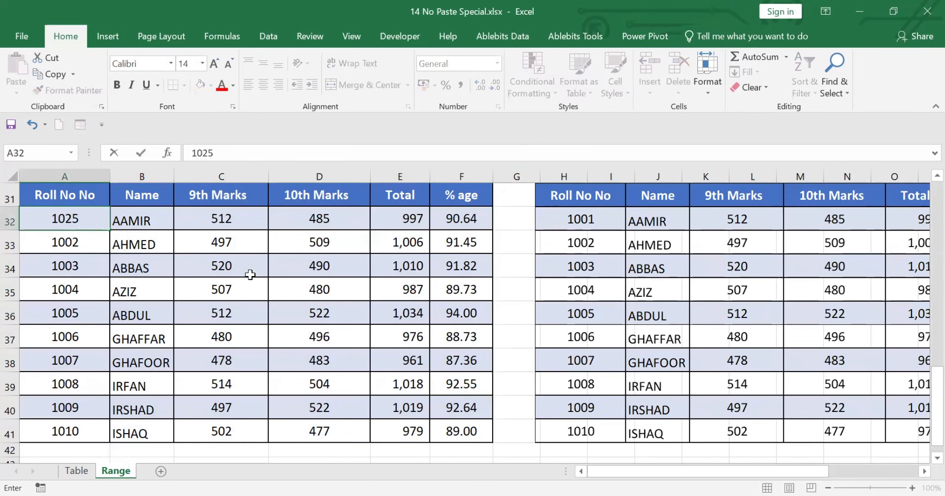
{"action": "left_click", "coordinate": [256, 281]}
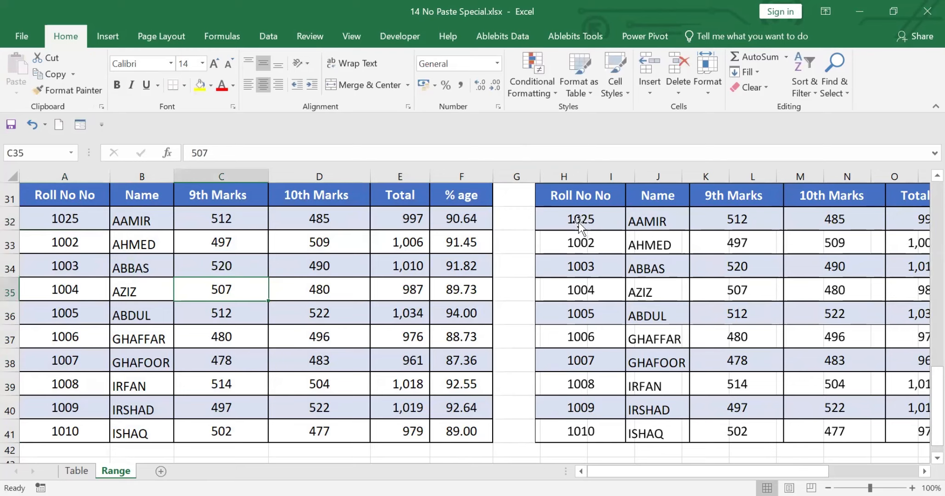
{"action": "left_click", "coordinate": [320, 219]}
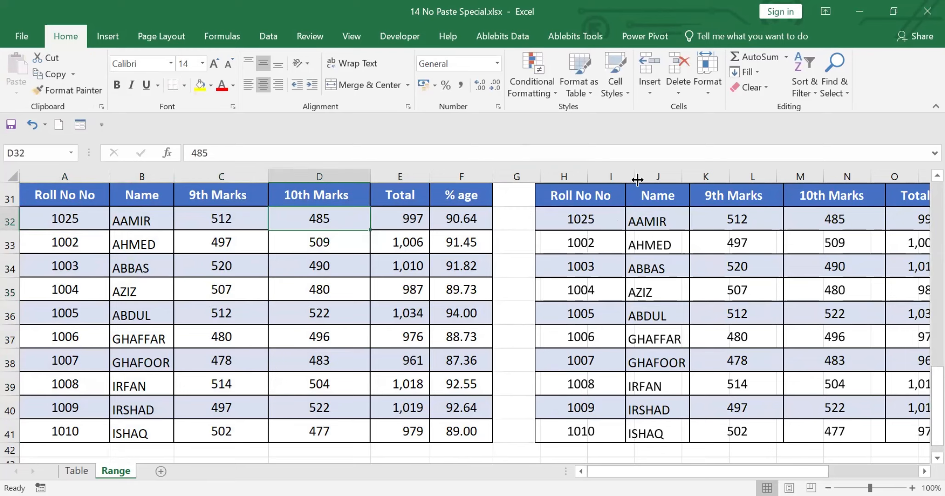
{"action": "type", "text": "505"}
{"action": "left_click", "coordinate": [735, 276]}
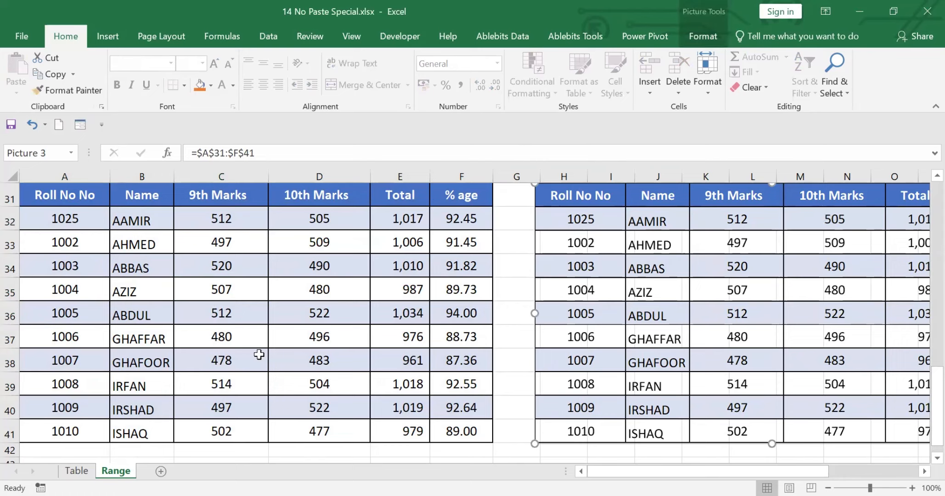
Set the 9th Marks in C37 of the source range to 489
{"action": "left_click", "coordinate": [217, 333]}
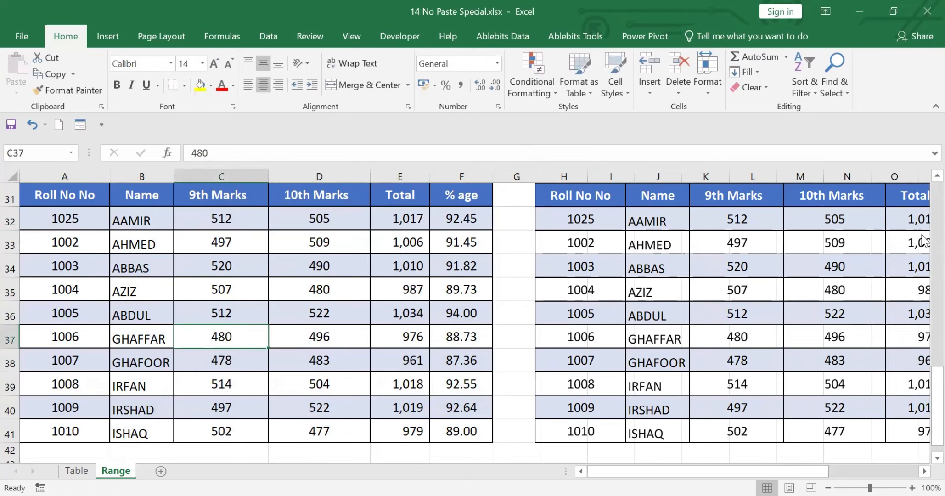
{"action": "type", "text": "489"}
{"action": "left_click", "coordinate": [650, 406]}
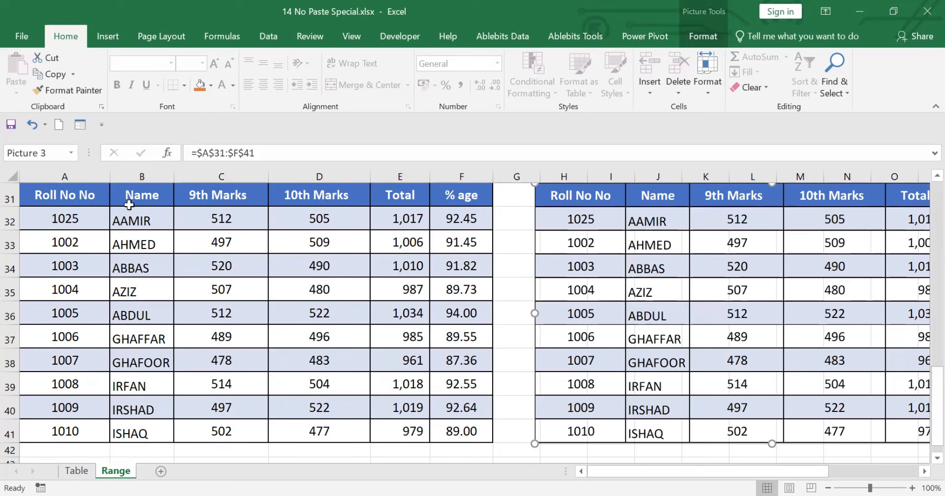
Display the access-key hints for the Home commands to examine the shortcut sequence for pasting
{"action": "left_click", "coordinate": [107, 216]}
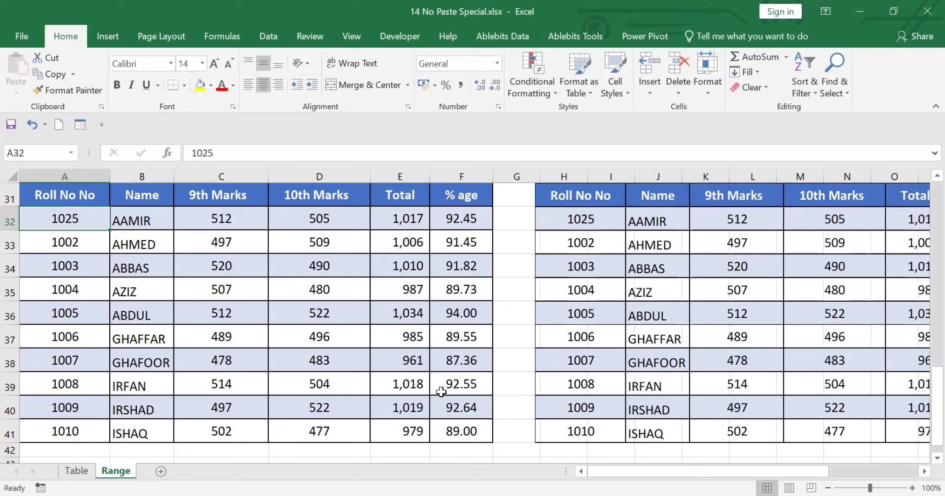
{"action": "key", "text": "alt"}
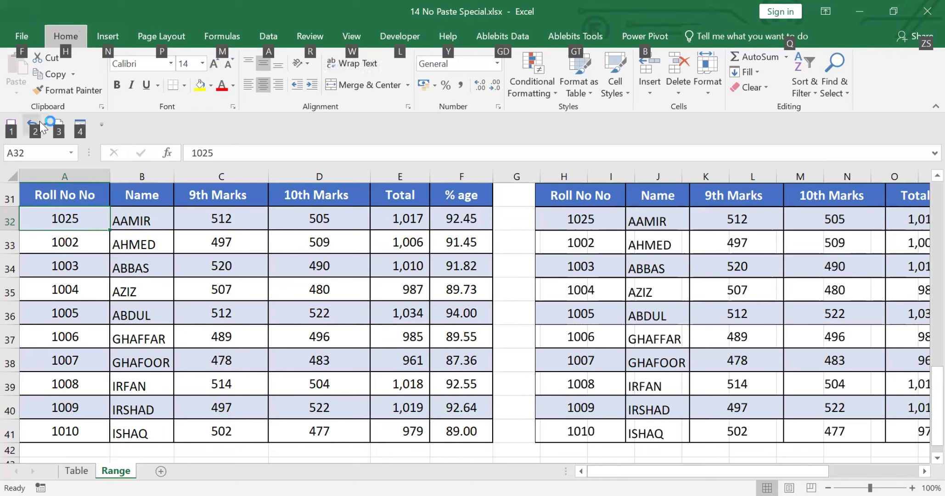
{"action": "key", "text": "h"}
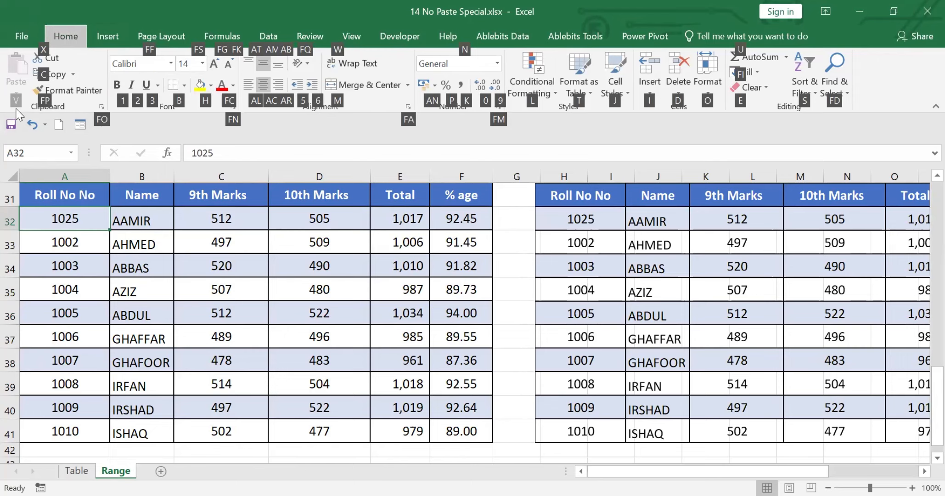
Copy range A31:F41 and display the paste options with their access-key hints
{"action": "left_click_drag", "start_coordinate": [57, 197], "coordinate": [434, 410]}
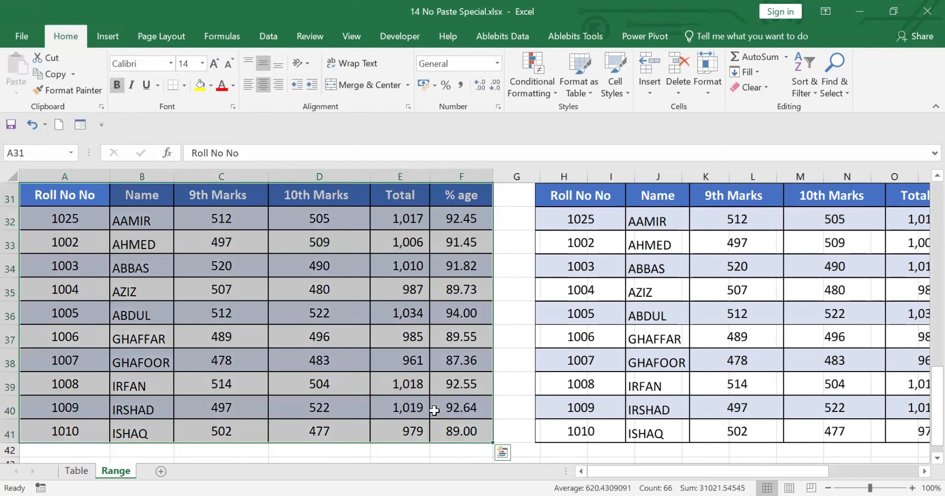
{"action": "key", "text": "ctrl+c"}
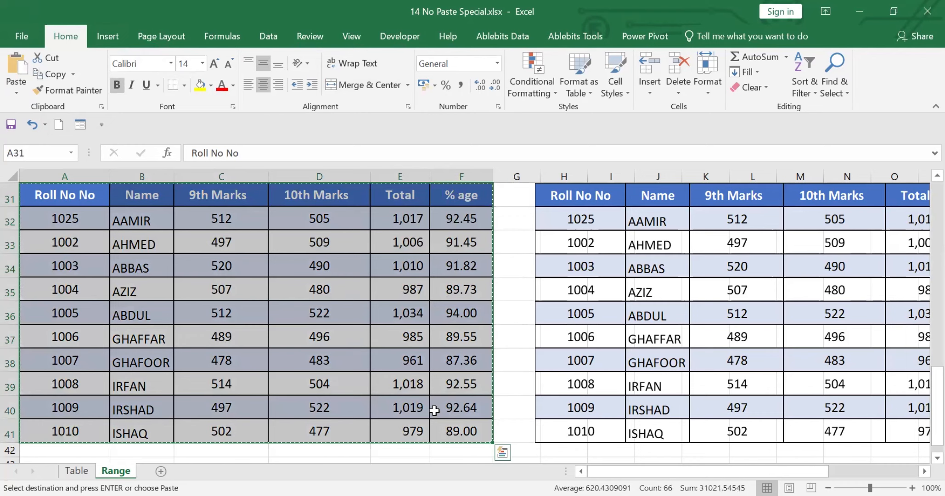
{"action": "key", "text": "alt"}
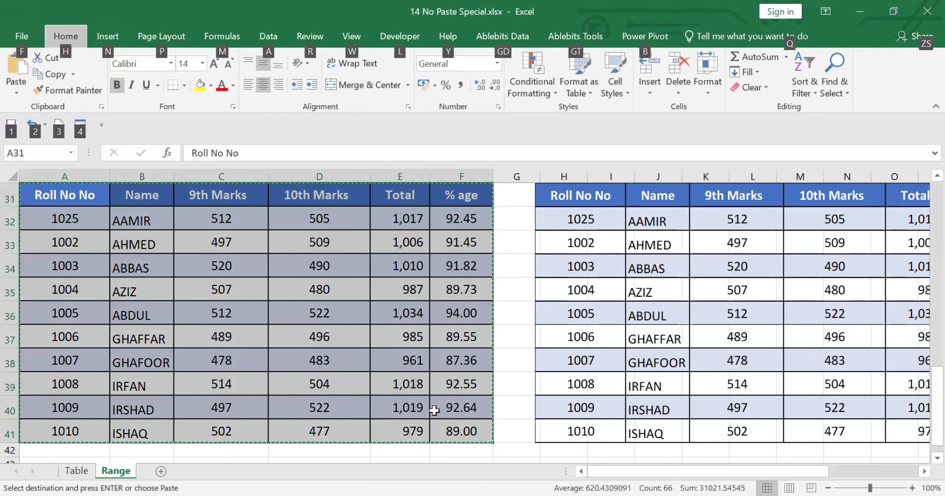
{"action": "key", "text": "h"}
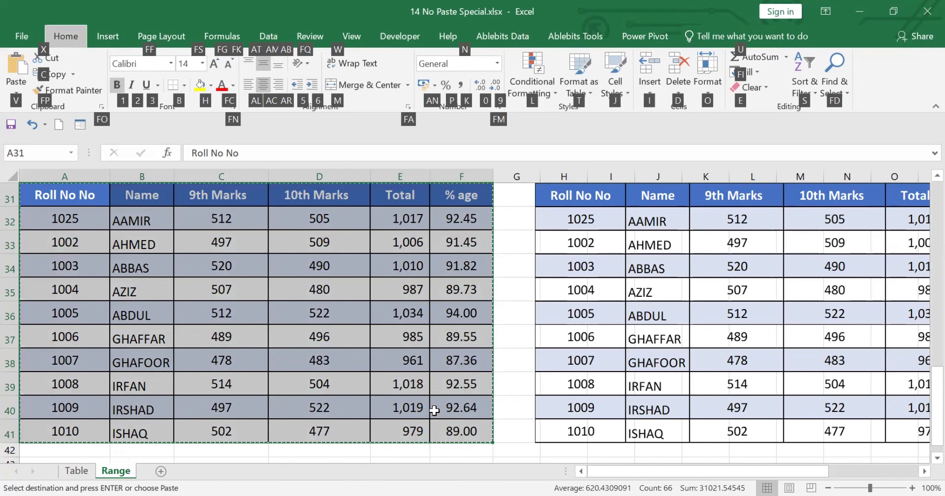
{"action": "key", "text": "v"}
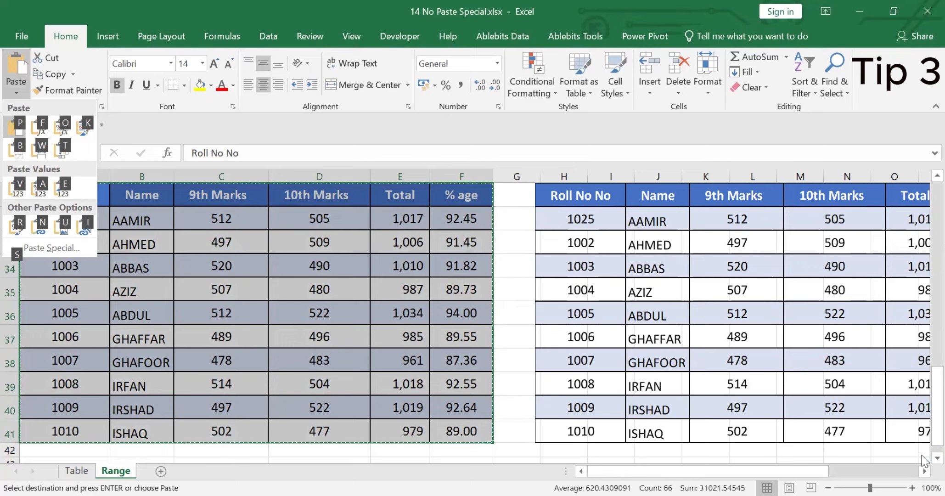
Paste the copied range below the source table, starting at A46, using the regular Paste option through its access-key sequence
{"action": "scroll", "coordinate": [175, 342], "scroll_direction": "down", "scroll_amount": 3}
{"action": "left_click", "coordinate": [87, 292]}
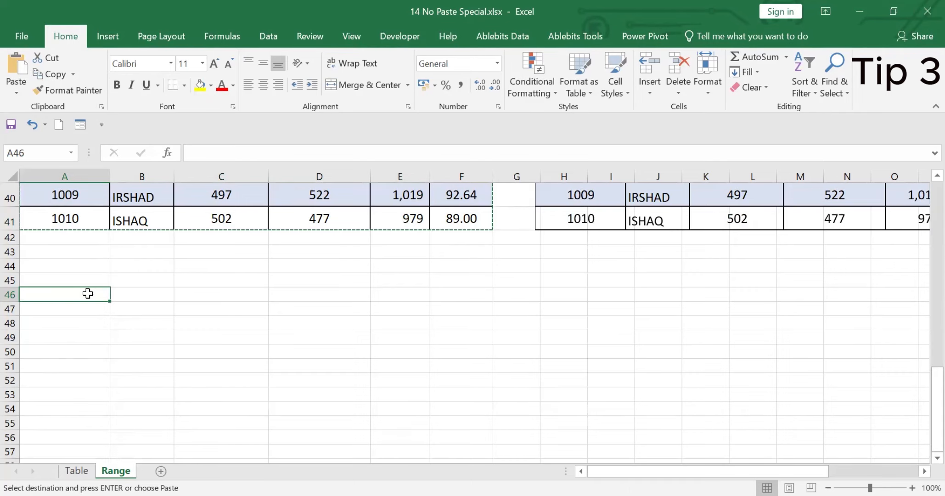
{"action": "key", "text": "alt"}
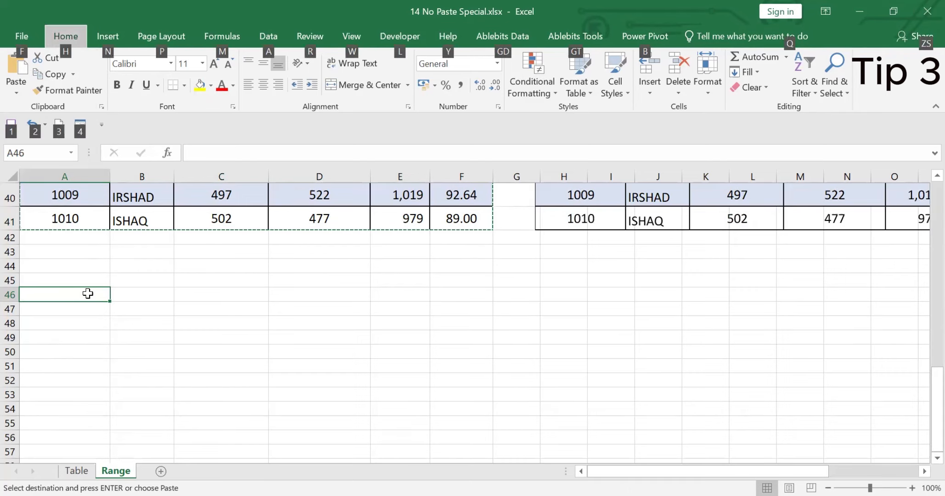
{"action": "key", "text": "h"}
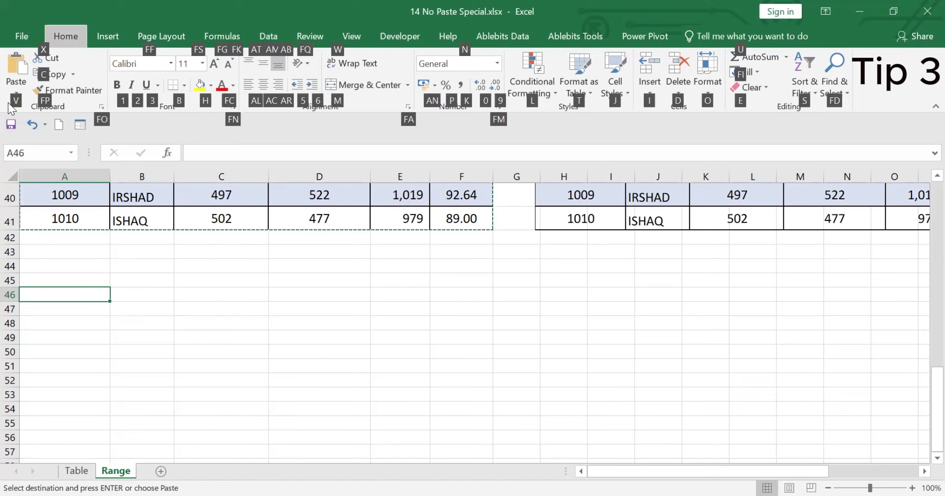
{"action": "key", "text": "v"}
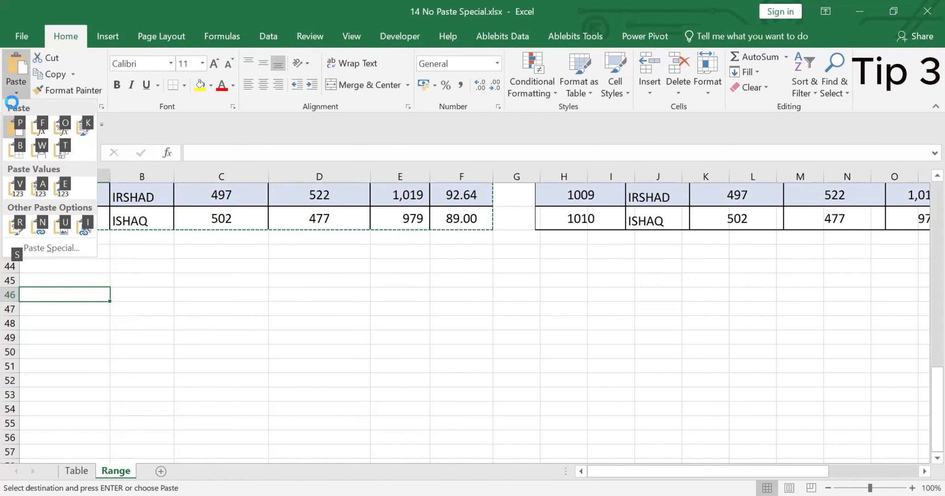
{"action": "key", "text": "p"}
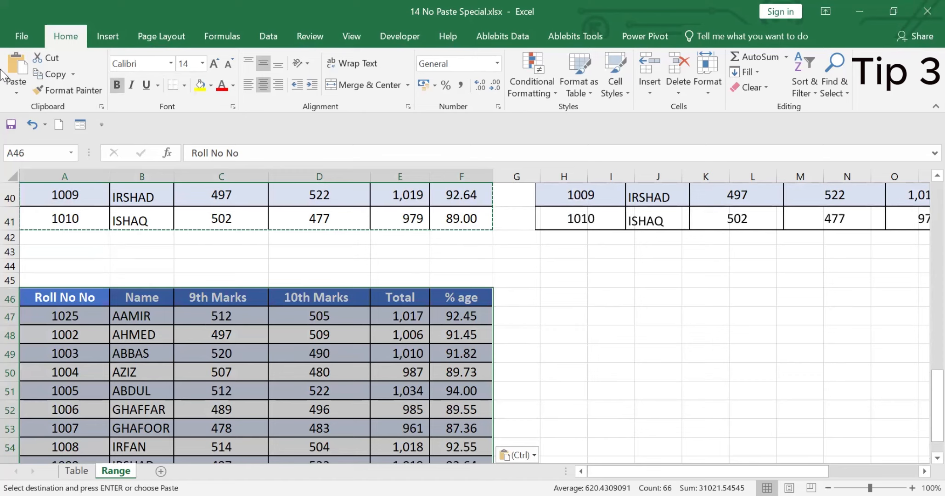
Display the paste options again to examine the Formulas and Formulas & Number Formatting choices and their access letters
{"action": "left_click", "coordinate": [16, 93]}
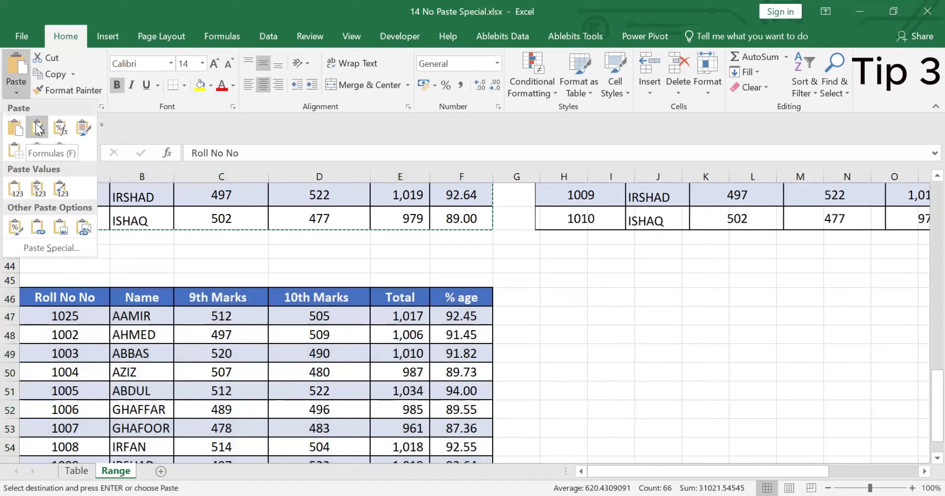
{"action": "left_click", "coordinate": [62, 129]}
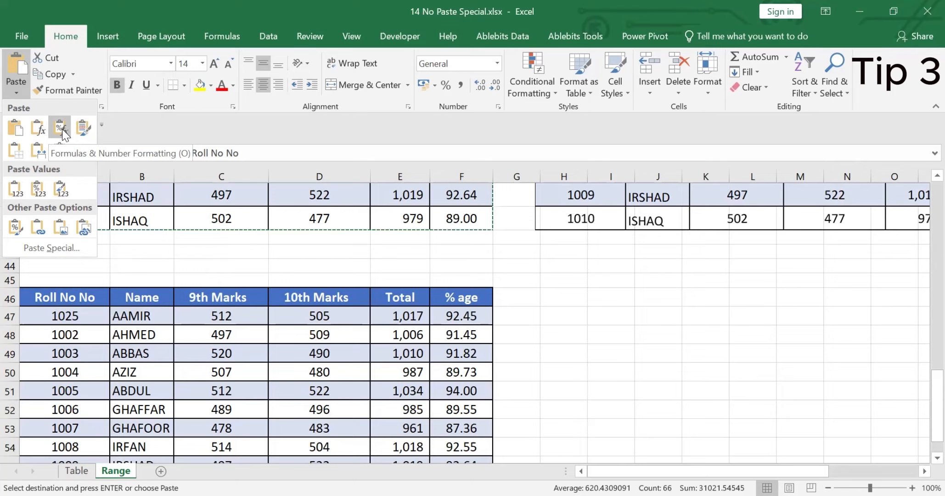